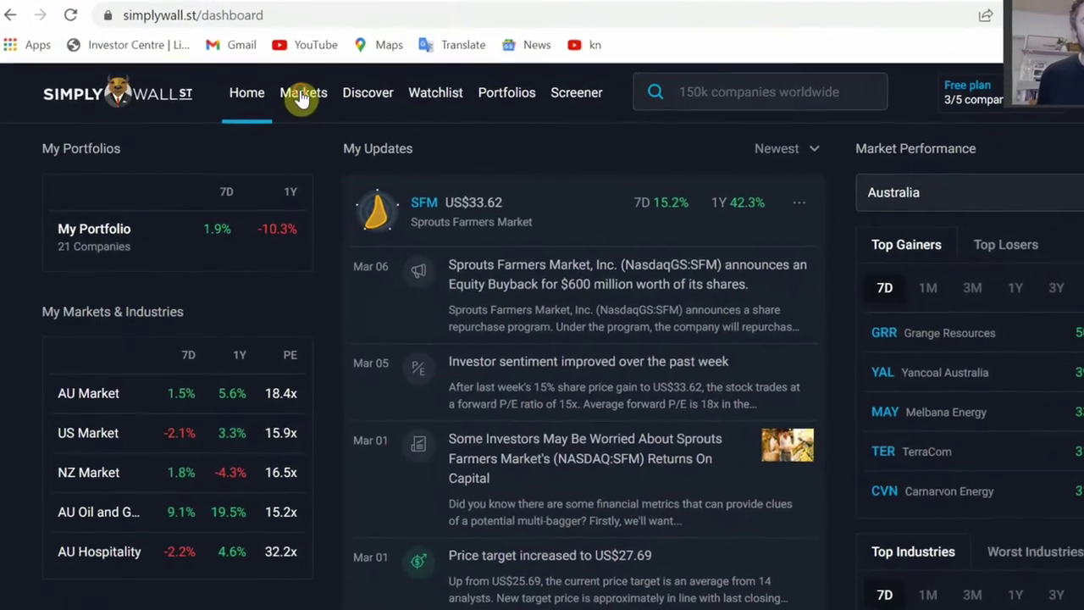
Step: Open the Australian (ASX) market page, browse the country list keeping AU, and scroll the summary
{"action": "left_click", "coordinate": [281, 123]}
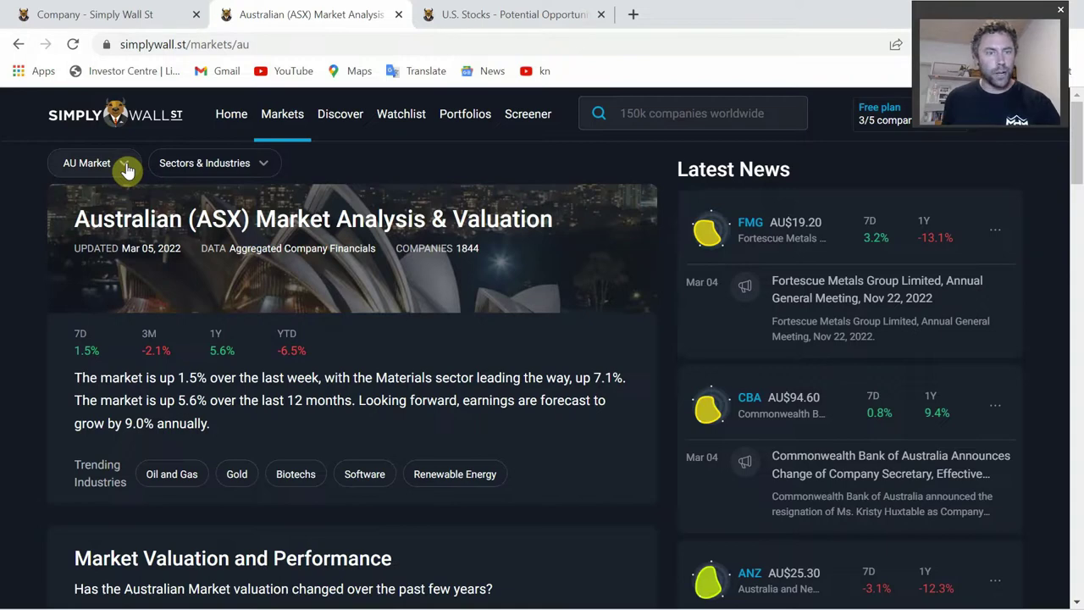
{"action": "left_click", "coordinate": [125, 165]}
{"action": "scroll", "coordinate": [107, 285], "scroll_direction": "down", "scroll_amount": 3}
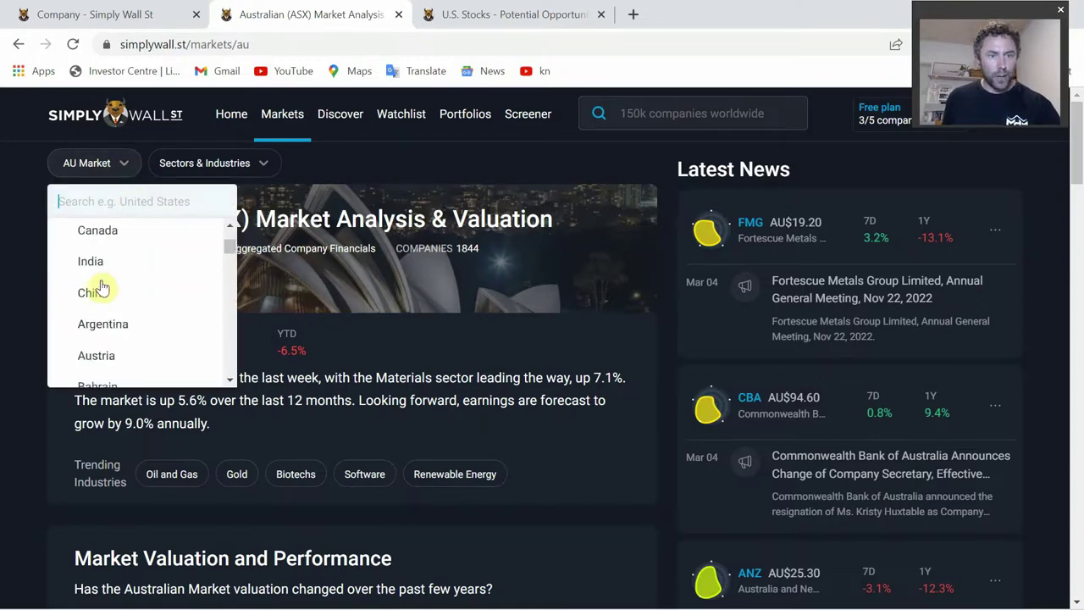
{"action": "scroll", "coordinate": [116, 259], "scroll_direction": "down", "scroll_amount": 3}
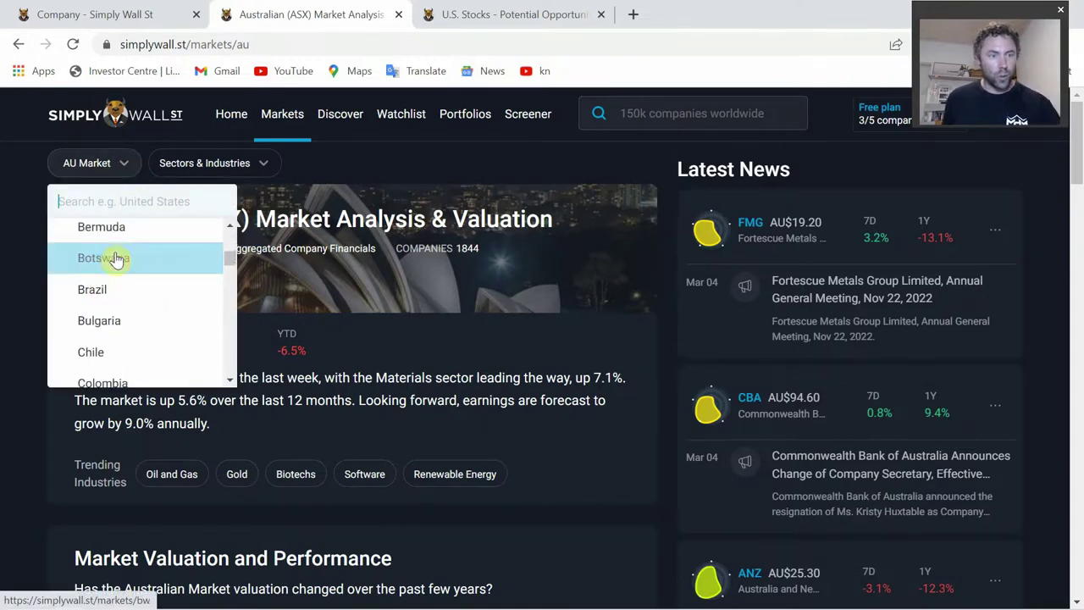
{"action": "scroll", "coordinate": [114, 282], "scroll_direction": "down", "scroll_amount": 1}
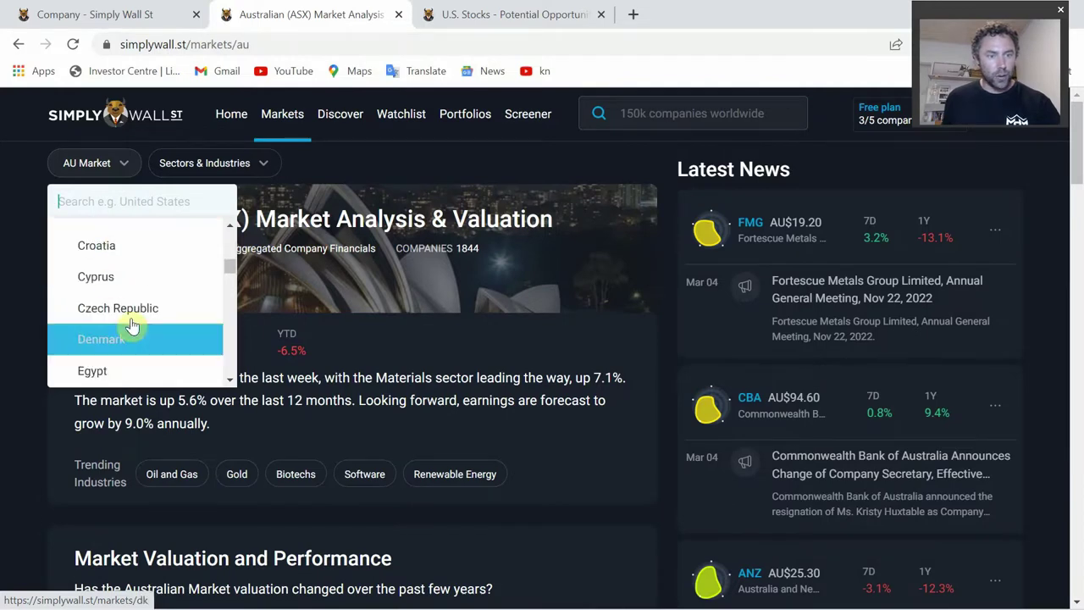
{"action": "left_click", "coordinate": [247, 375]}
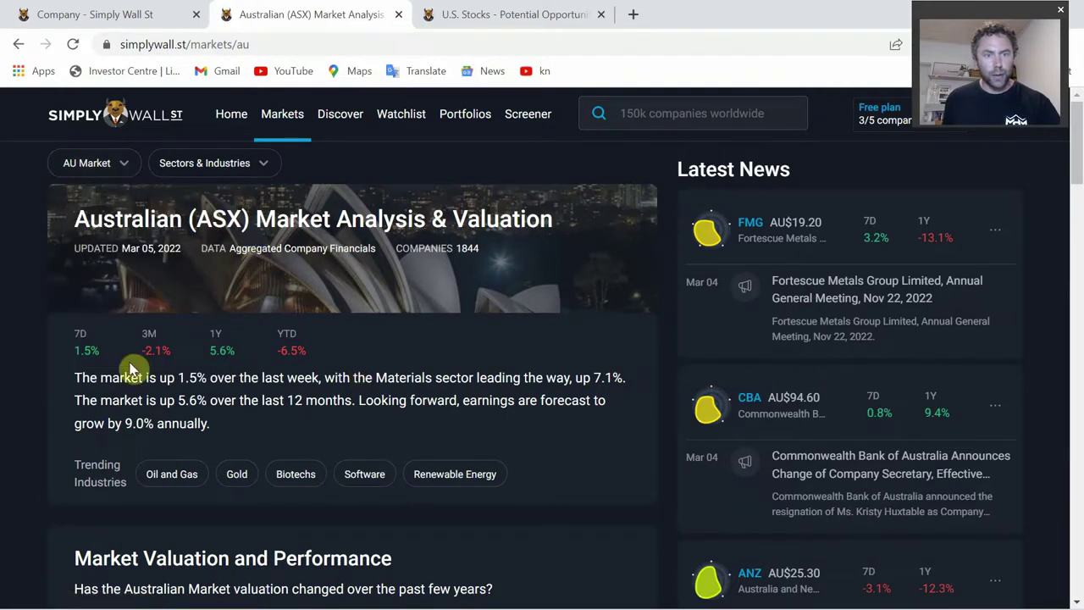
{"action": "scroll", "coordinate": [230, 448], "scroll_direction": "down", "scroll_amount": 3}
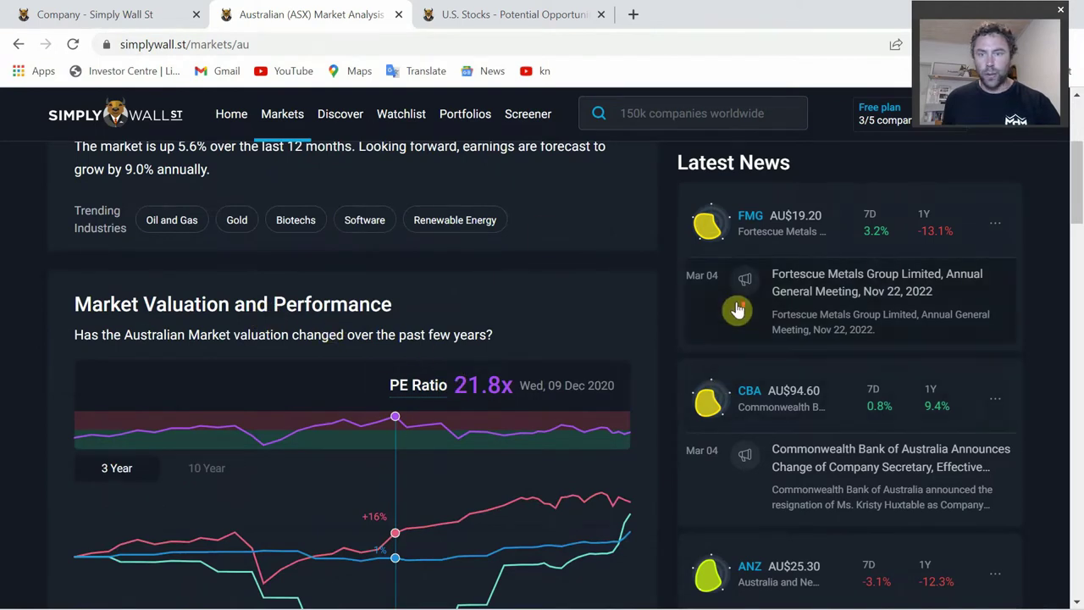
{"action": "scroll", "coordinate": [763, 280], "scroll_direction": "up", "scroll_amount": 1}
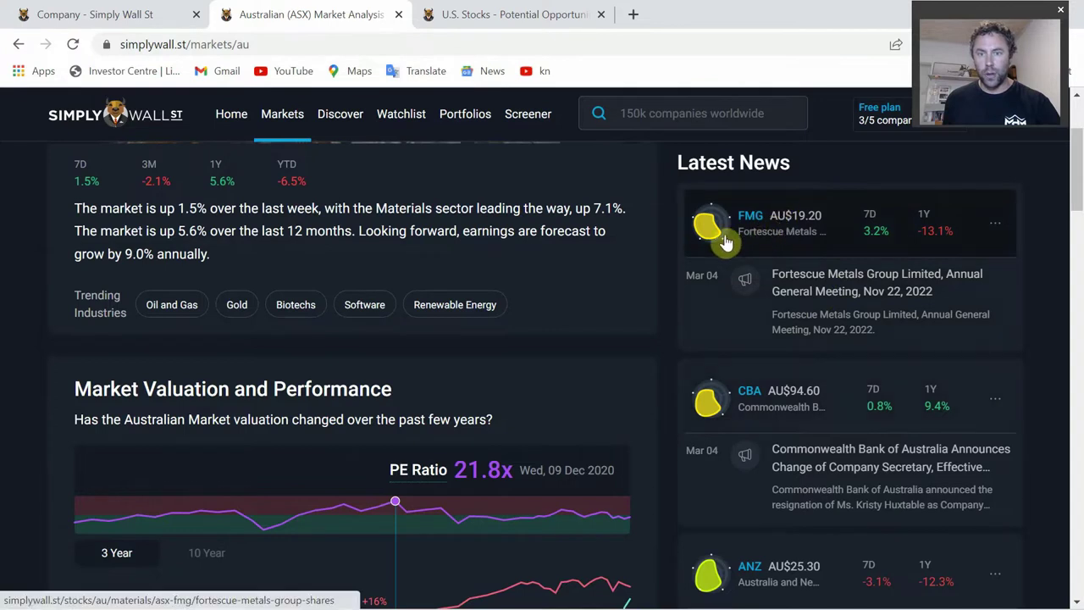
{"action": "scroll", "coordinate": [762, 440], "scroll_direction": "down", "scroll_amount": 1}
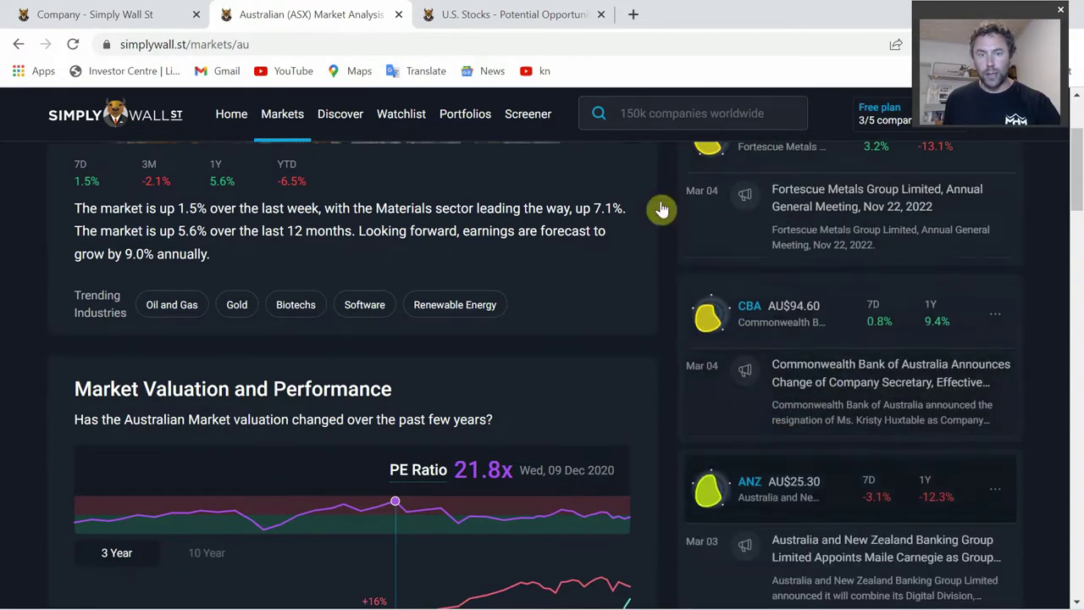
Step: Open the Potential Opportunities investing idea from Discover
{"action": "left_click", "coordinate": [340, 118]}
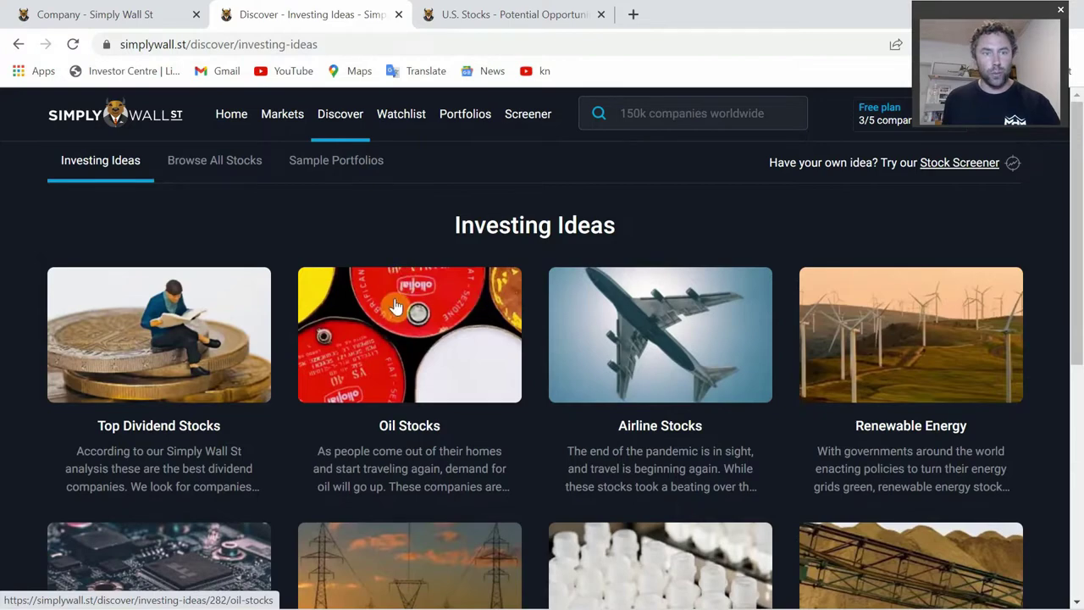
{"action": "scroll", "coordinate": [395, 305], "scroll_direction": "down", "scroll_amount": 1}
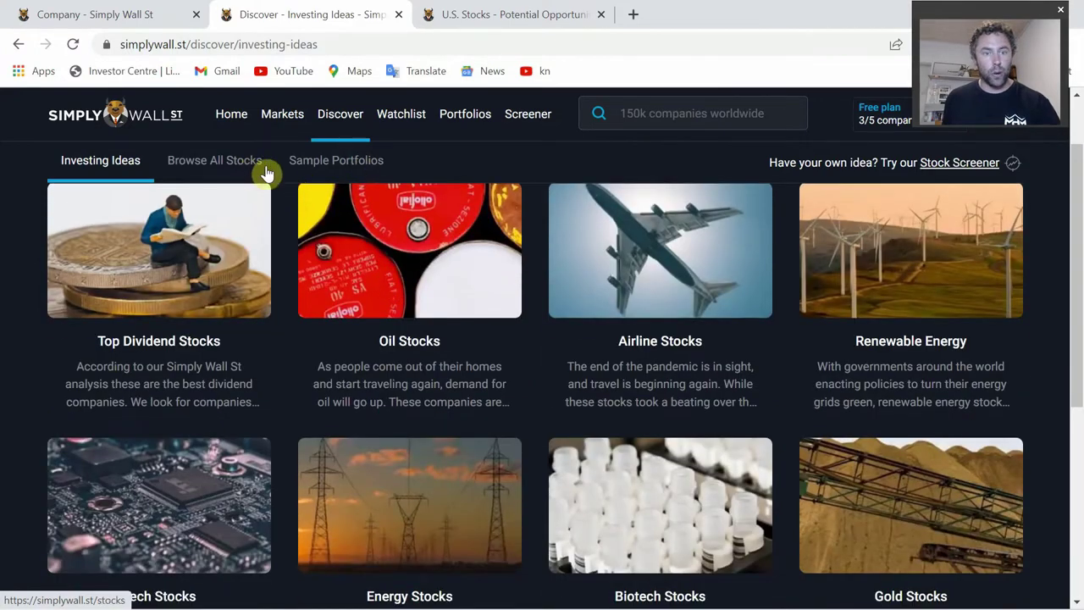
{"action": "scroll", "coordinate": [635, 347], "scroll_direction": "down", "scroll_amount": 3}
{"action": "scroll", "coordinate": [532, 314], "scroll_direction": "down", "scroll_amount": 1}
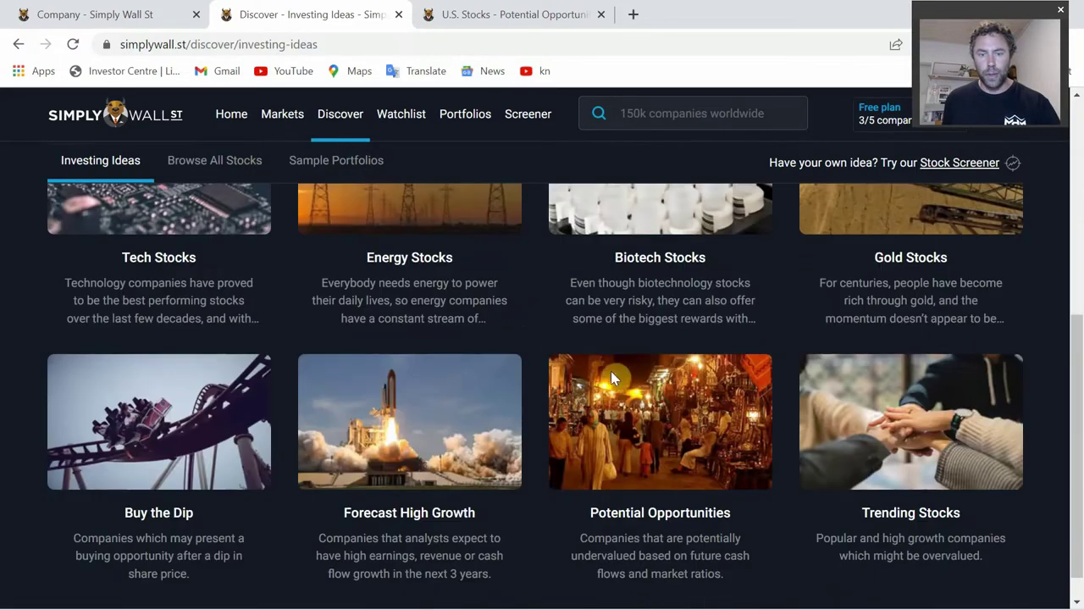
{"action": "left_click", "coordinate": [671, 415]}
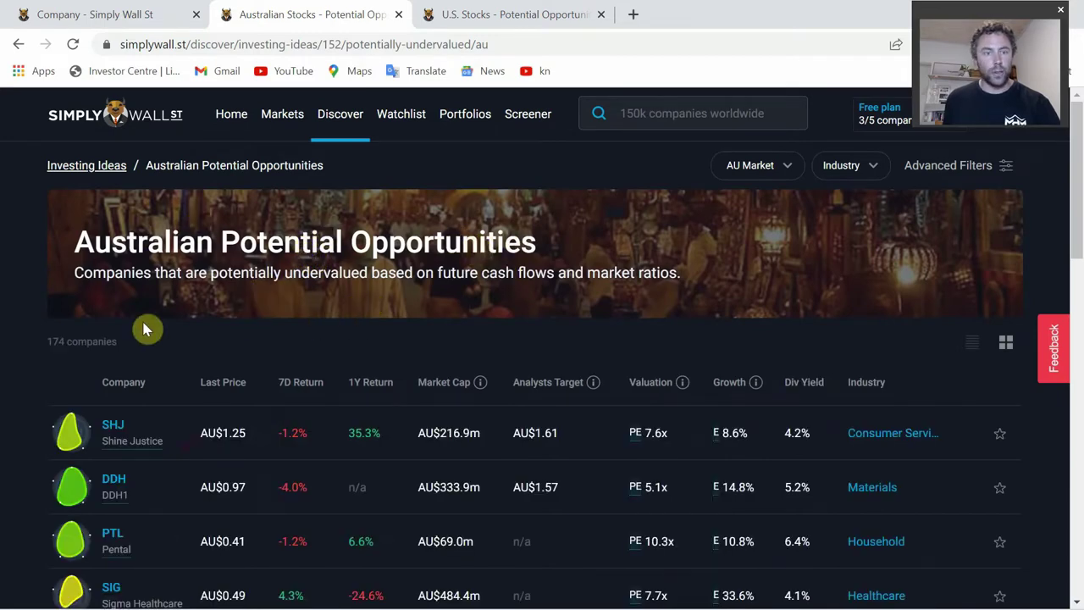
{"action": "scroll", "coordinate": [181, 368], "scroll_direction": "down", "scroll_amount": 1}
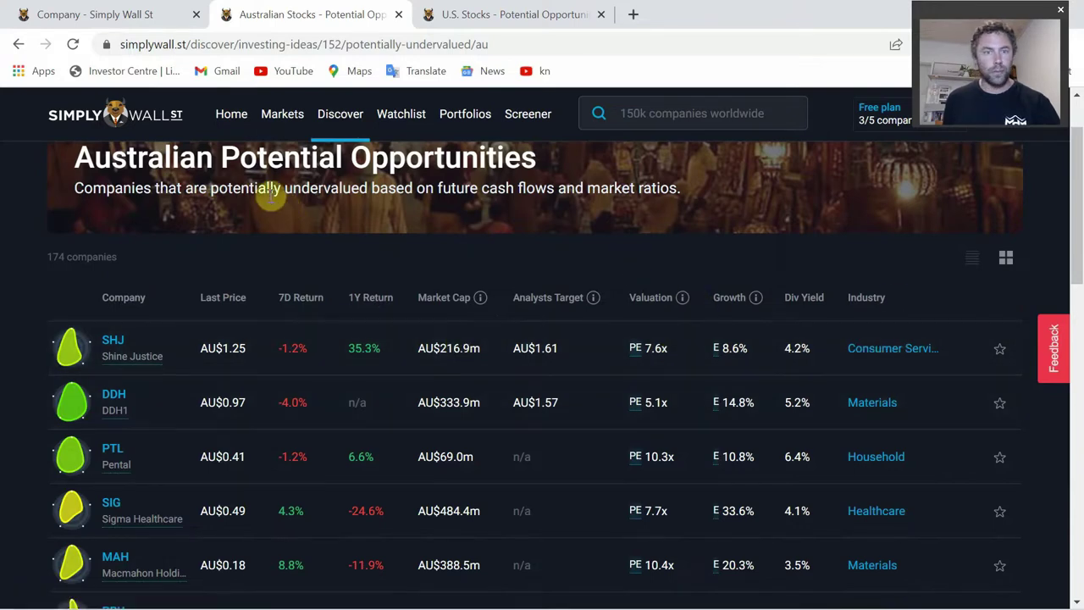
{"action": "scroll", "coordinate": [262, 327], "scroll_direction": "up", "scroll_amount": 2}
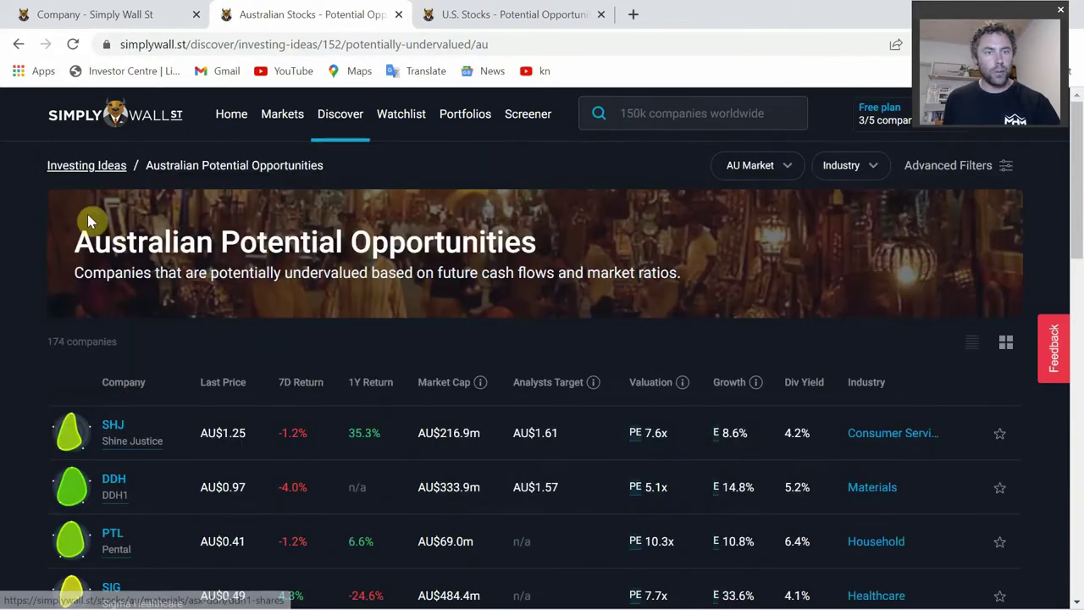
Step: Switch the Potential Opportunities list to the United States market, then go to the Watchlist
{"action": "left_click", "coordinate": [783, 166]}
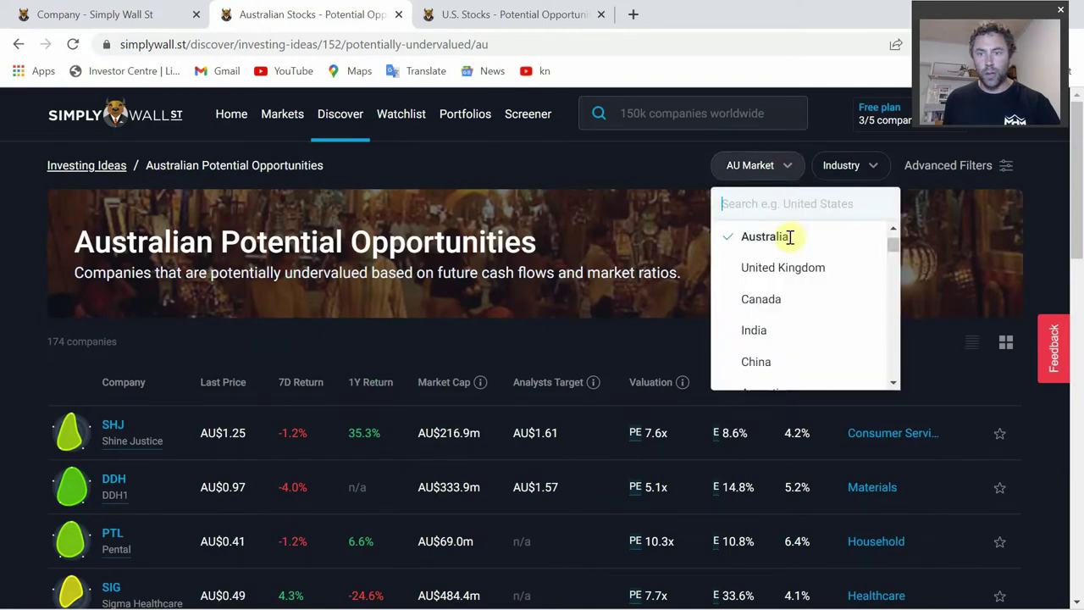
{"action": "scroll", "coordinate": [762, 280], "scroll_direction": "up", "scroll_amount": 1}
{"action": "left_click", "coordinate": [765, 278]}
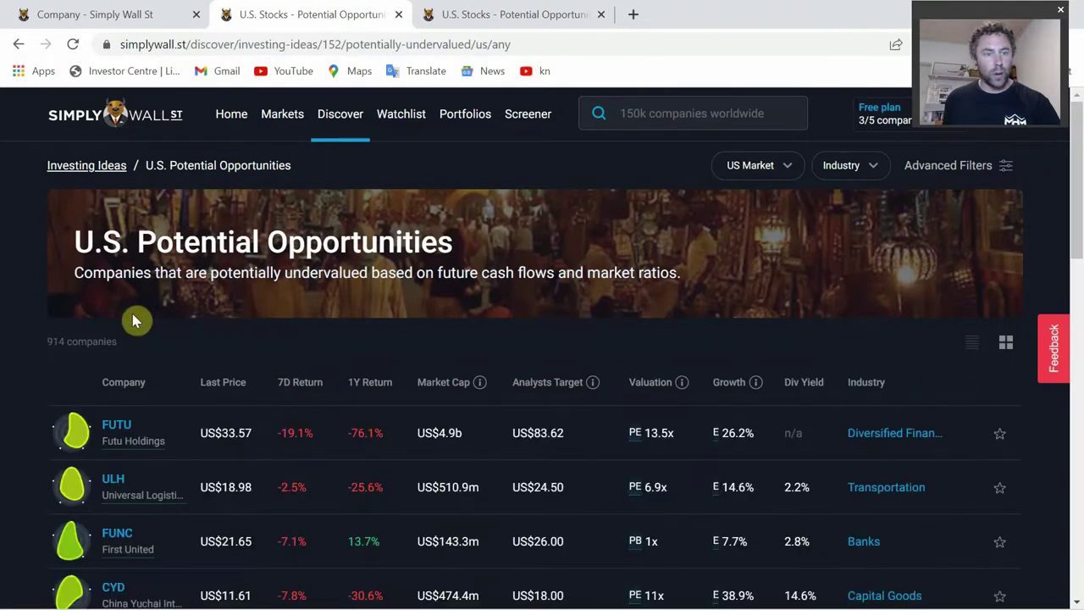
{"action": "scroll", "coordinate": [133, 315], "scroll_direction": "down", "scroll_amount": 2}
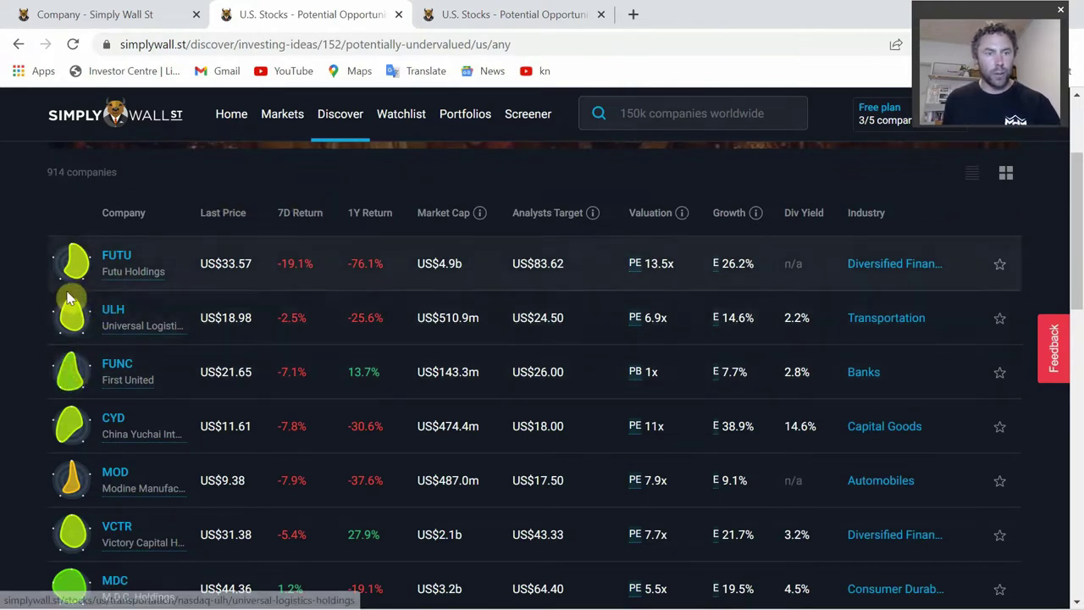
{"action": "left_click", "coordinate": [401, 118]}
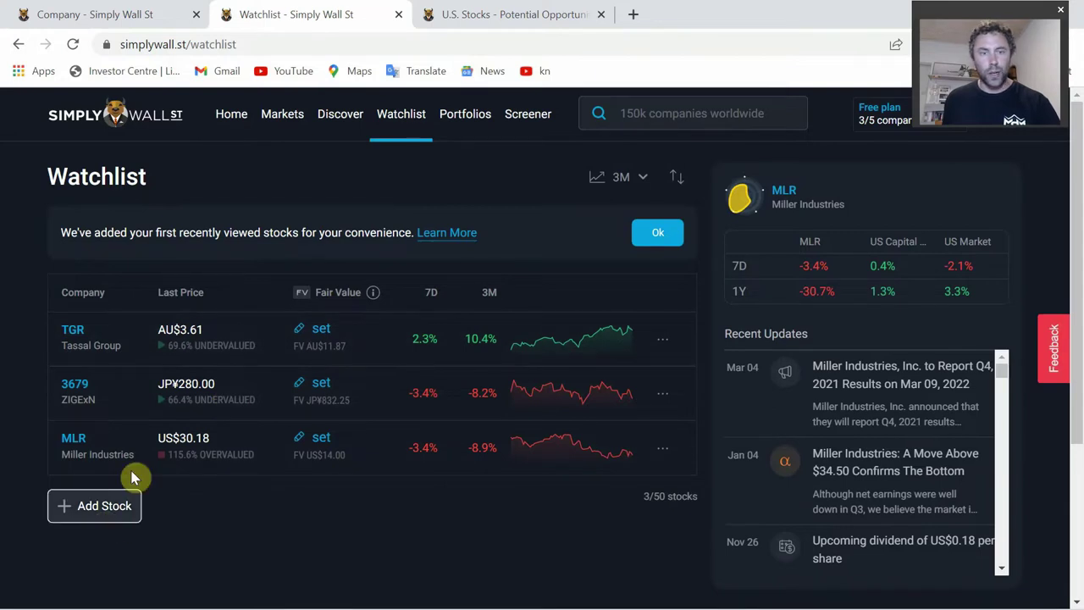
Step: Start adding a stock to the watchlist and search for 'apple'
{"action": "left_click", "coordinate": [90, 506]}
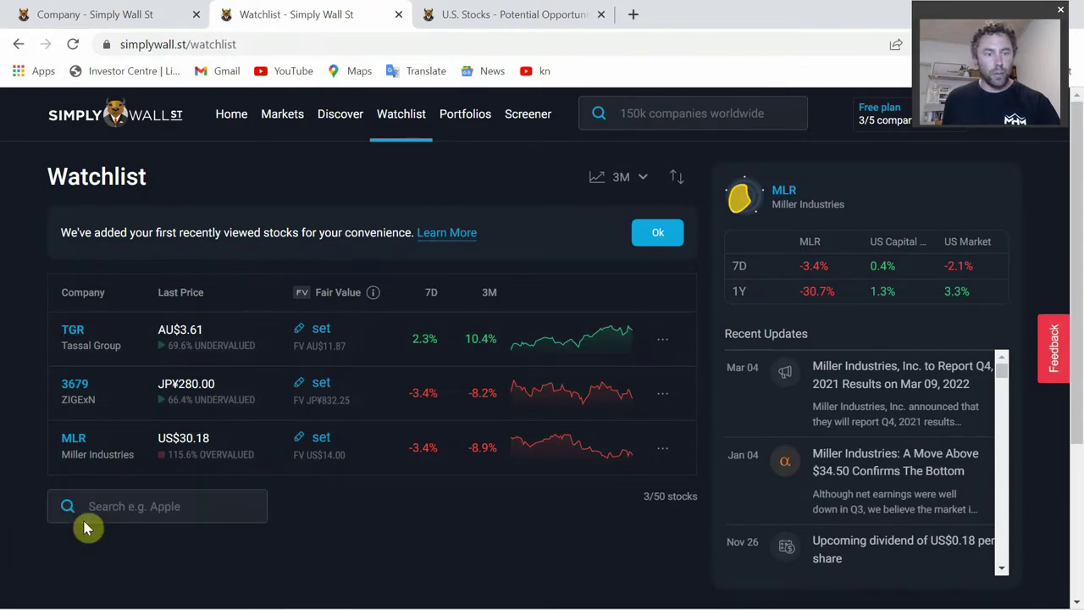
{"action": "left_click", "coordinate": [144, 505]}
{"action": "type", "text": "apple"}
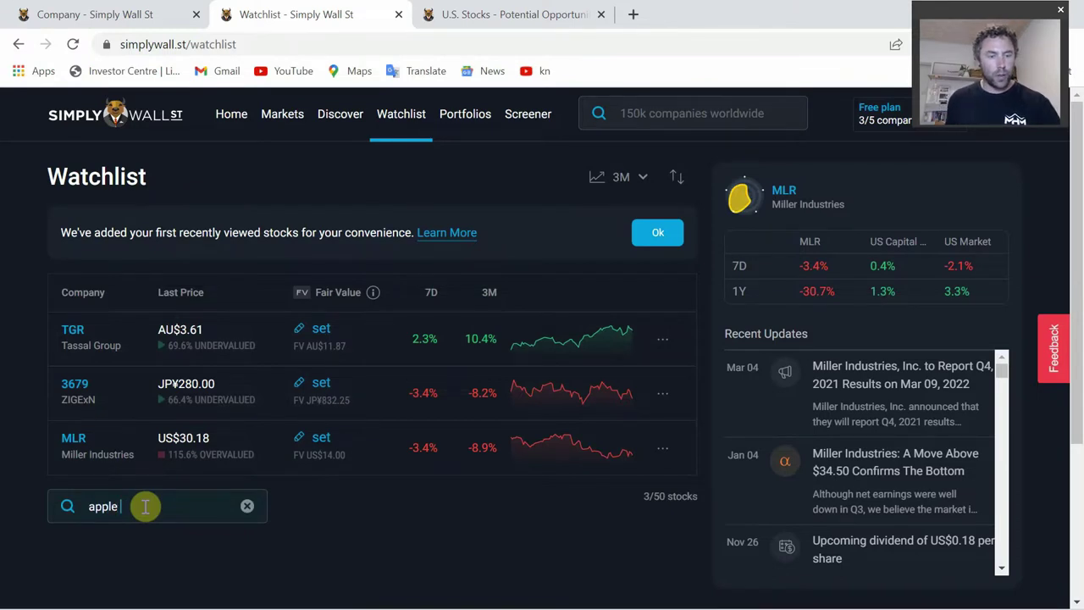
{"action": "scroll", "coordinate": [161, 466], "scroll_direction": "down", "scroll_amount": 1}
{"action": "type", "text": "pple"}
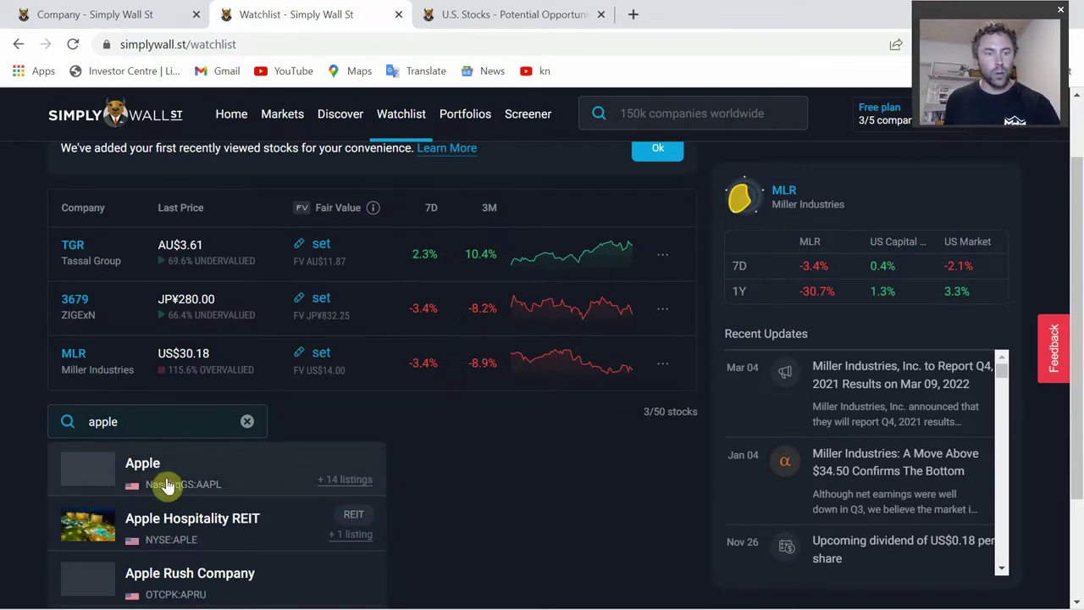
{"action": "scroll", "coordinate": [167, 484], "scroll_direction": "up", "scroll_amount": 1}
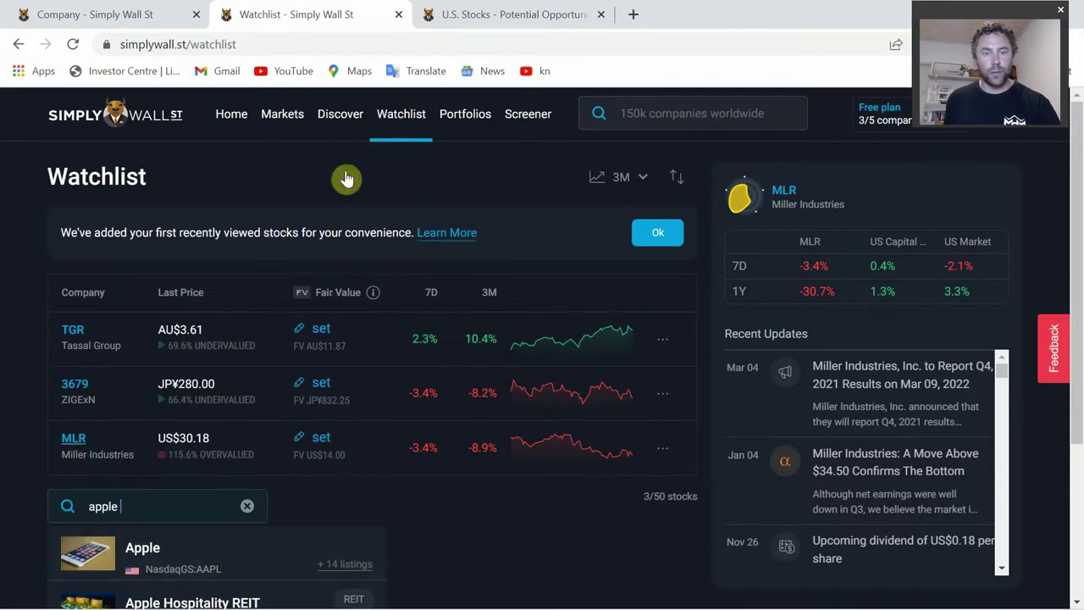
Step: Open My Portfolios to view My Portfolio (AUD) with its 21 holdings
{"action": "left_click", "coordinate": [463, 114]}
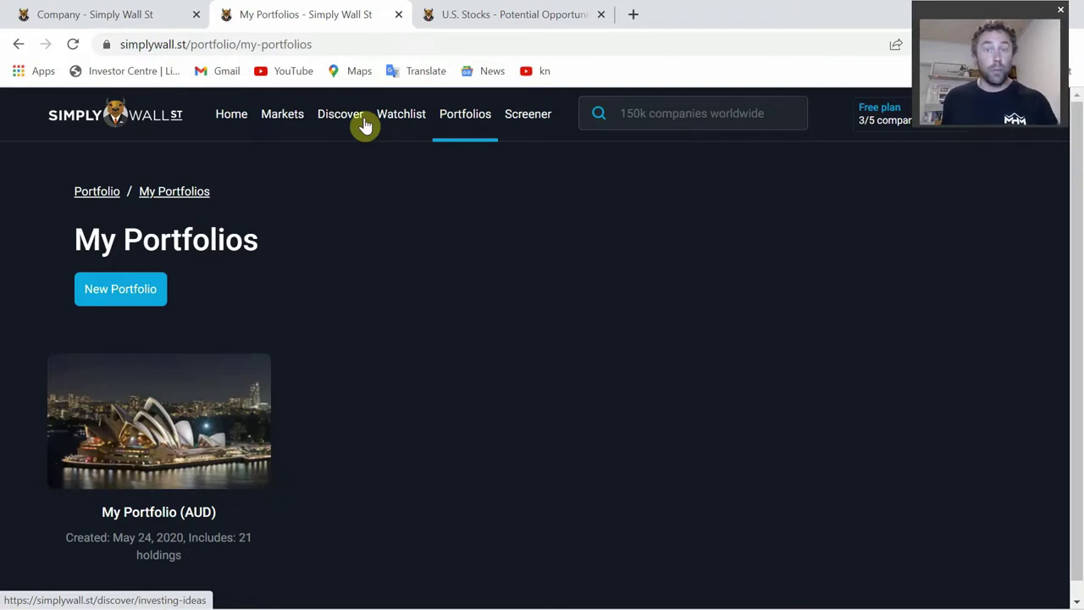
{"action": "scroll", "coordinate": [300, 301], "scroll_direction": "down", "scroll_amount": 1}
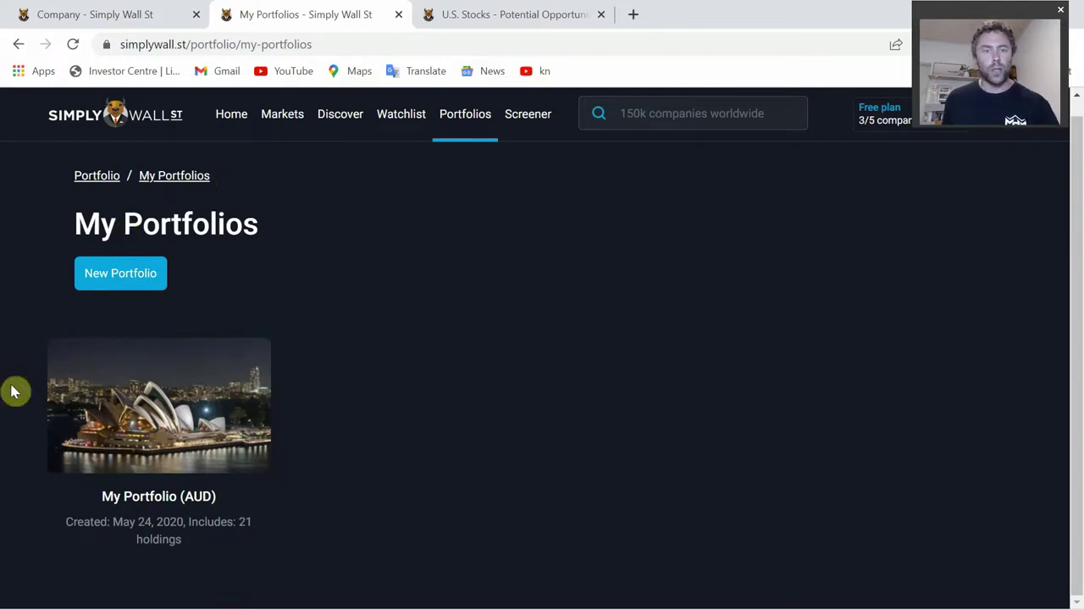
Step: Open the Stock Screener
{"action": "left_click", "coordinate": [526, 117]}
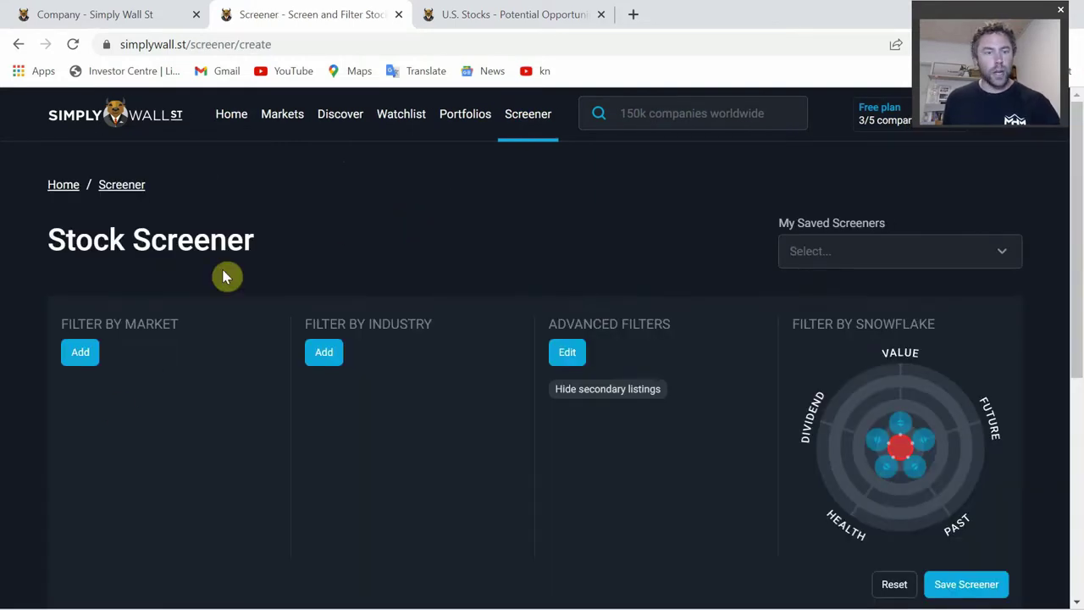
{"action": "scroll", "coordinate": [227, 277], "scroll_direction": "down", "scroll_amount": 2}
{"action": "scroll", "coordinate": [227, 276], "scroll_direction": "down", "scroll_amount": 3}
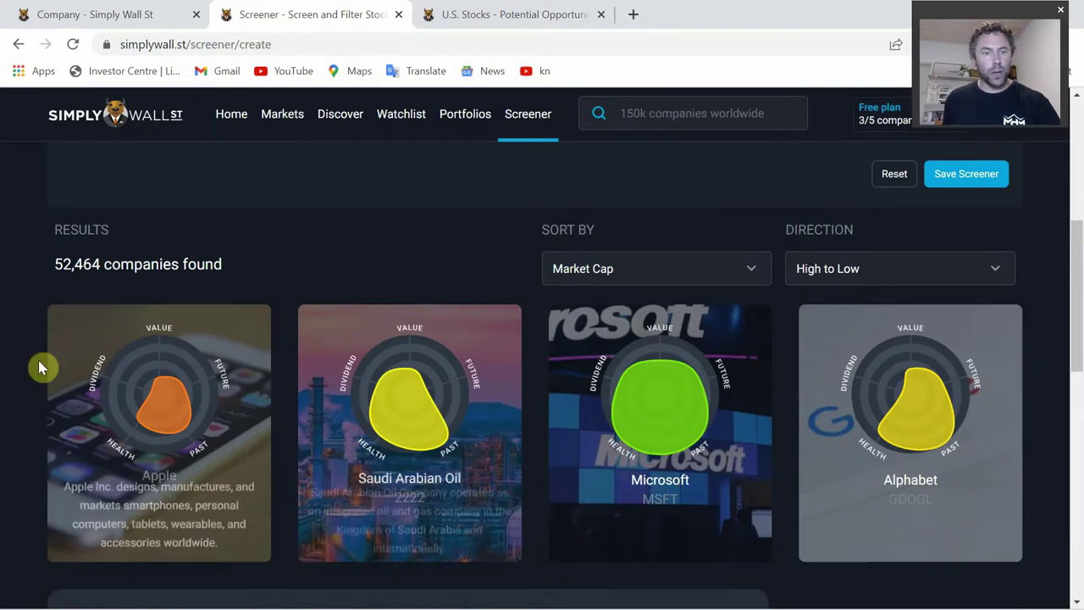
{"action": "scroll", "coordinate": [29, 331], "scroll_direction": "up", "scroll_amount": 5}
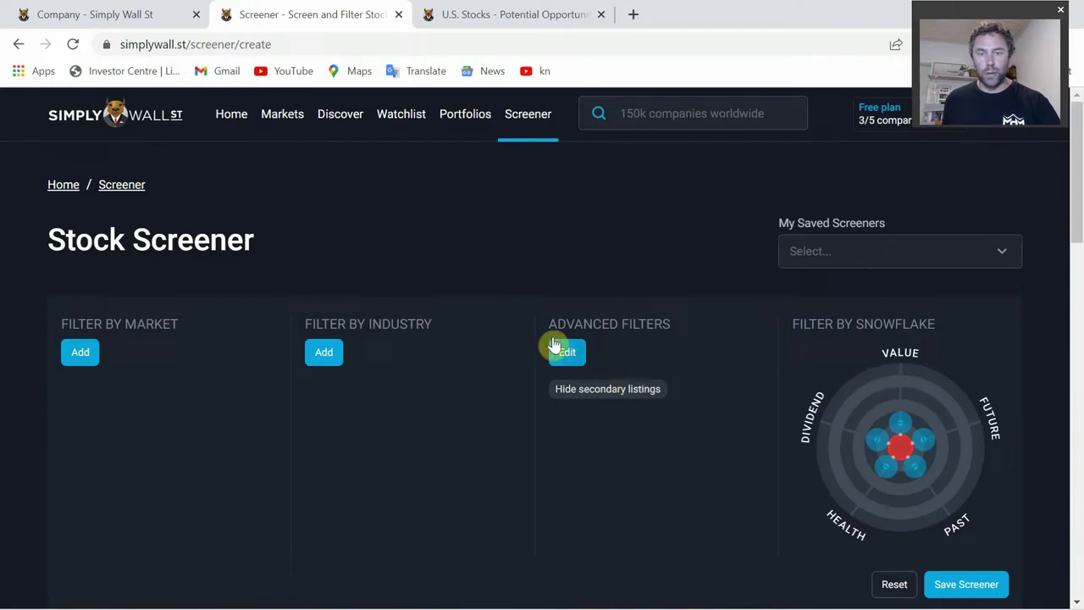
Step: Widen the snowflake filter for Value, Future, Past, Health and Dividend
{"action": "left_click_drag", "start_coordinate": [901, 422], "coordinate": [896, 375]}
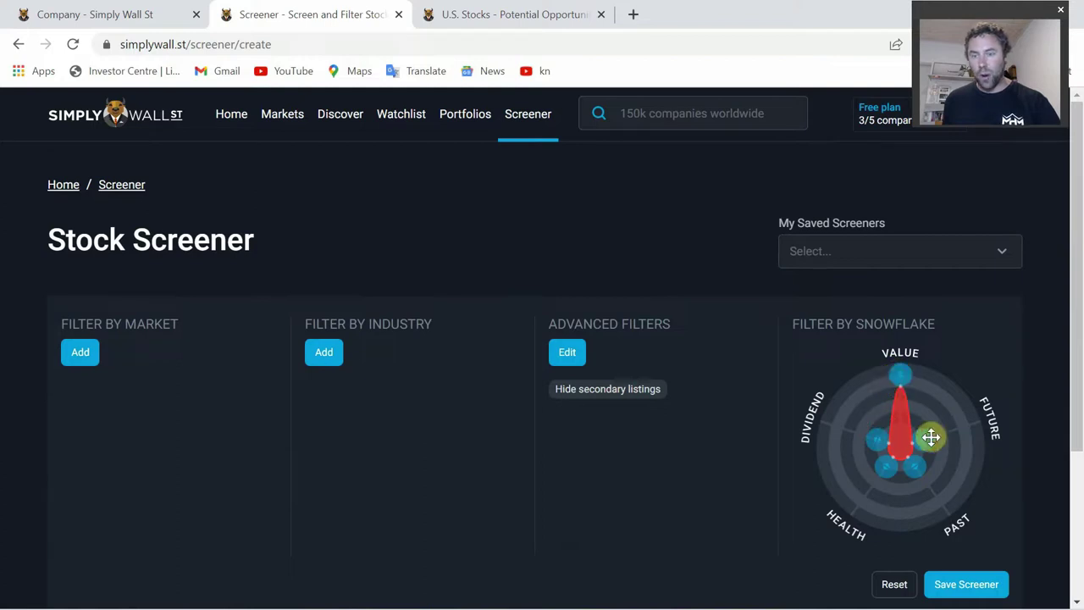
{"action": "left_click_drag", "start_coordinate": [930, 438], "coordinate": [973, 425]}
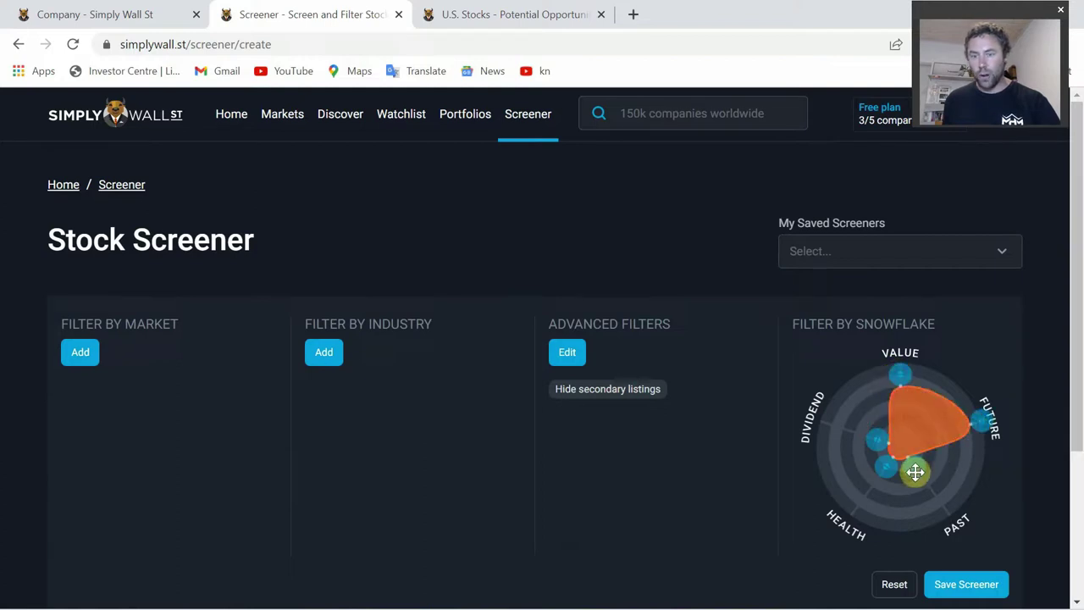
{"action": "left_click_drag", "start_coordinate": [915, 468], "coordinate": [951, 513]}
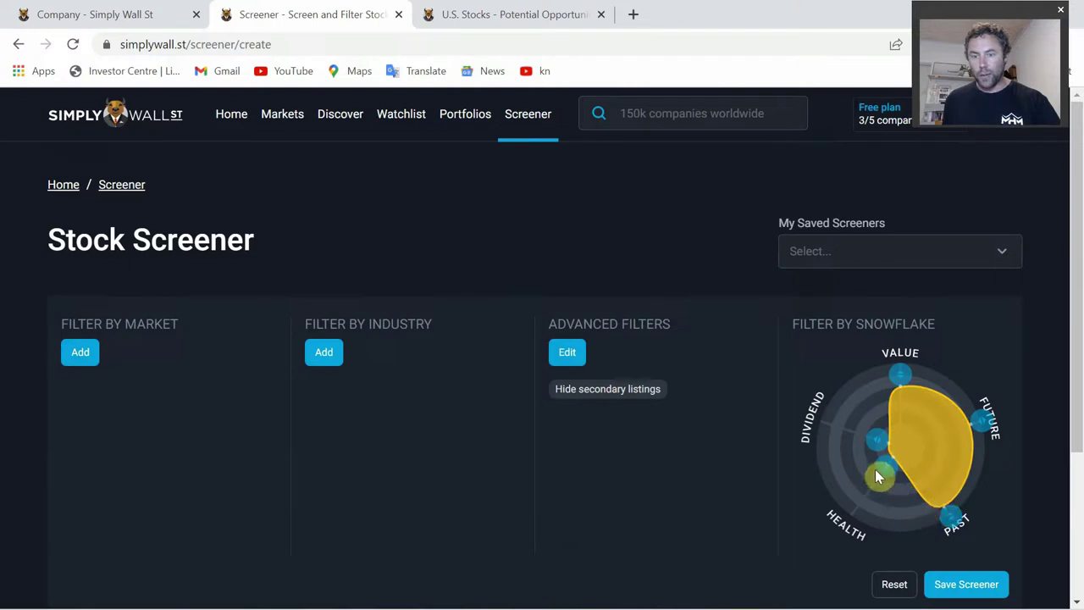
{"action": "left_click_drag", "start_coordinate": [876, 479], "coordinate": [858, 493]}
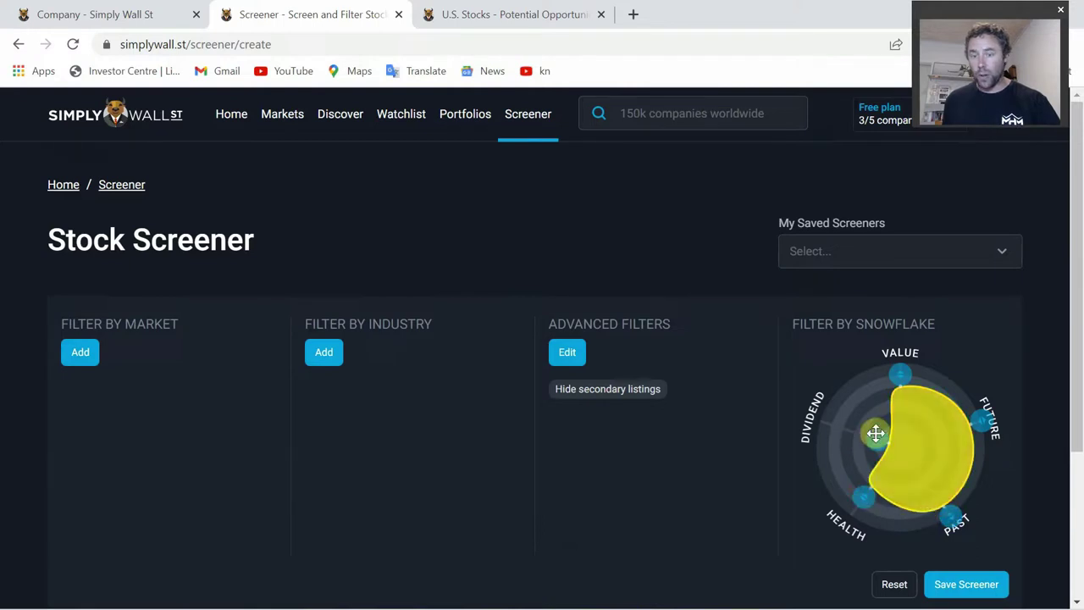
{"action": "left_click_drag", "start_coordinate": [873, 434], "coordinate": [847, 417]}
{"action": "scroll", "coordinate": [949, 577], "scroll_direction": "down", "scroll_amount": 2}
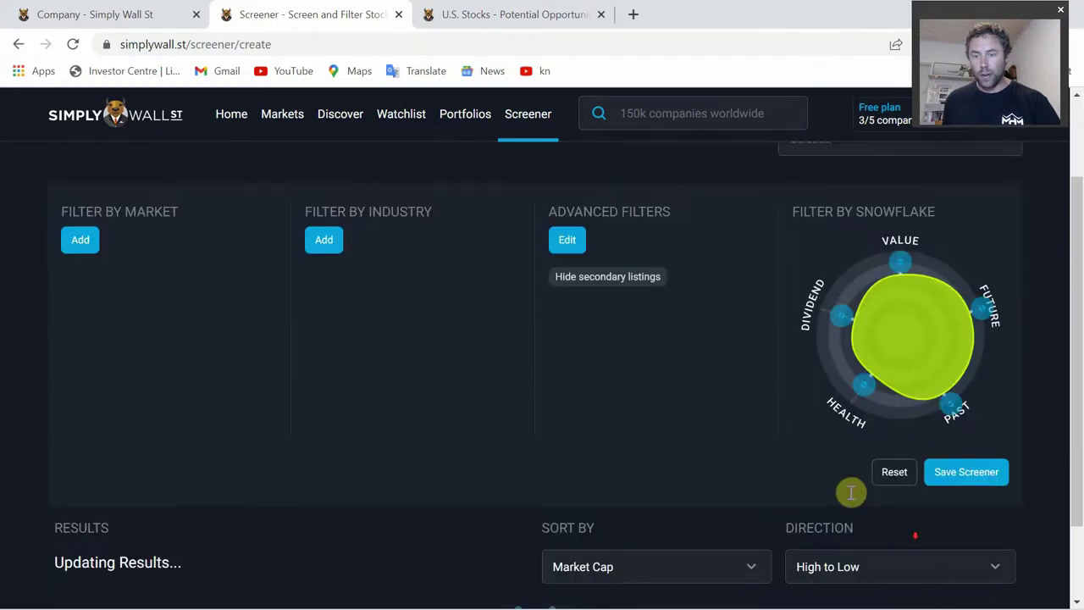
Step: Scroll through the screener's 34 result cards
{"action": "scroll", "coordinate": [123, 394], "scroll_direction": "up", "scroll_amount": 2}
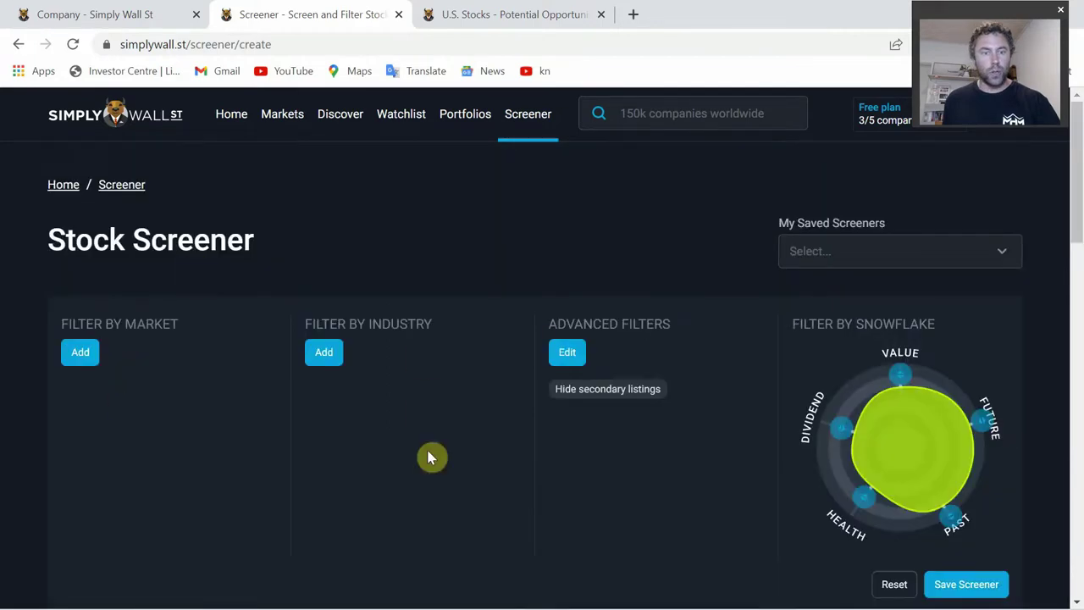
{"action": "scroll", "coordinate": [449, 454], "scroll_direction": "down", "scroll_amount": 3}
{"action": "scroll", "coordinate": [45, 367], "scroll_direction": "down", "scroll_amount": 1}
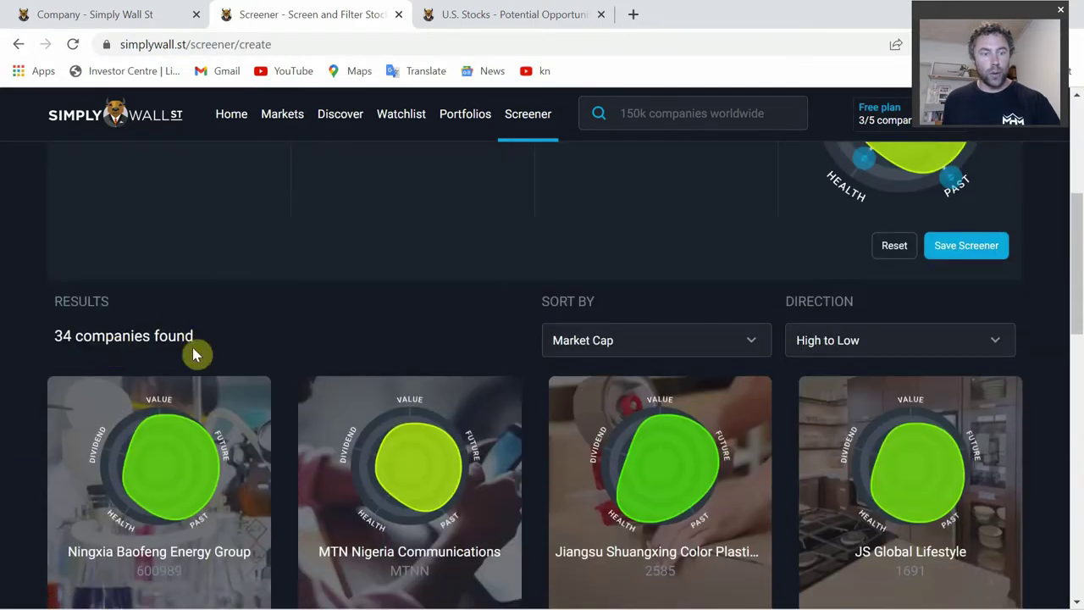
{"action": "scroll", "coordinate": [282, 407], "scroll_direction": "up", "scroll_amount": 2}
{"action": "scroll", "coordinate": [73, 342], "scroll_direction": "up", "scroll_amount": 1}
{"action": "scroll", "coordinate": [240, 380], "scroll_direction": "down", "scroll_amount": 3}
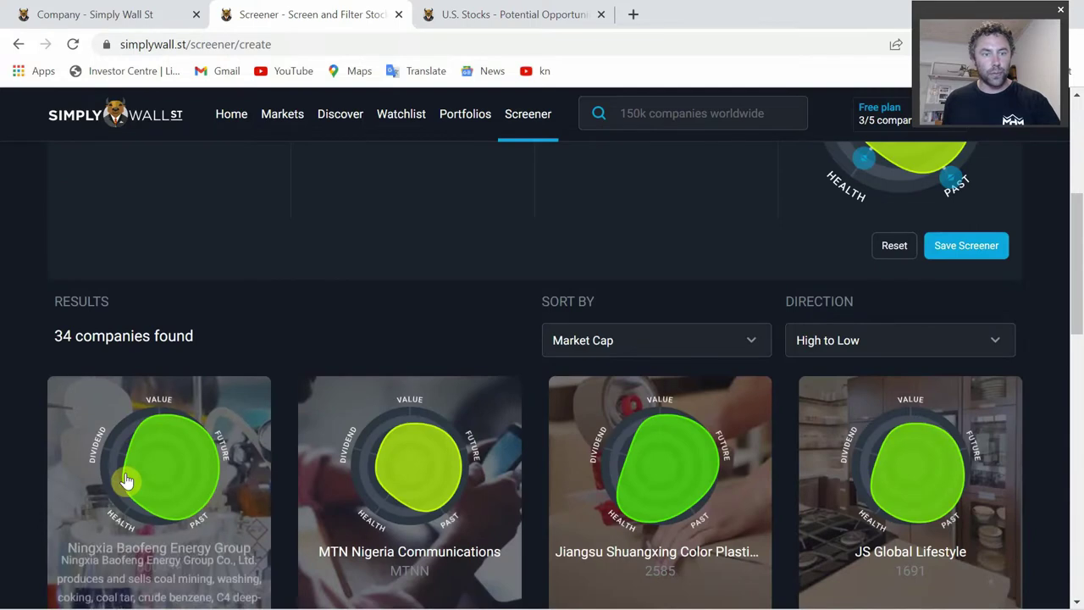
{"action": "scroll", "coordinate": [475, 392], "scroll_direction": "down", "scroll_amount": 2}
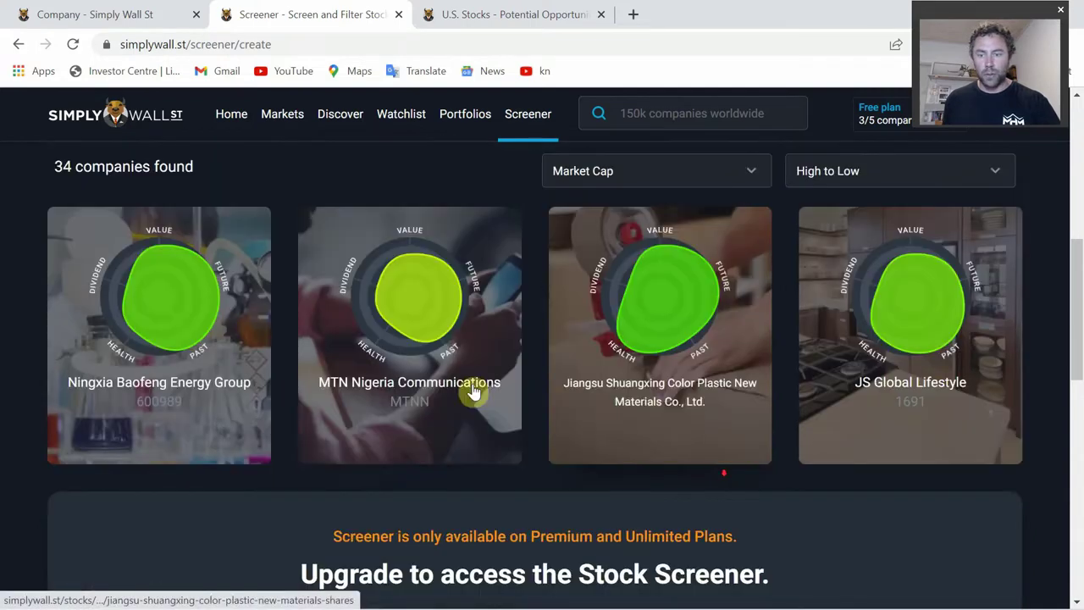
{"action": "scroll", "coordinate": [356, 347], "scroll_direction": "down", "scroll_amount": 2}
{"action": "scroll", "coordinate": [245, 373], "scroll_direction": "up", "scroll_amount": 3}
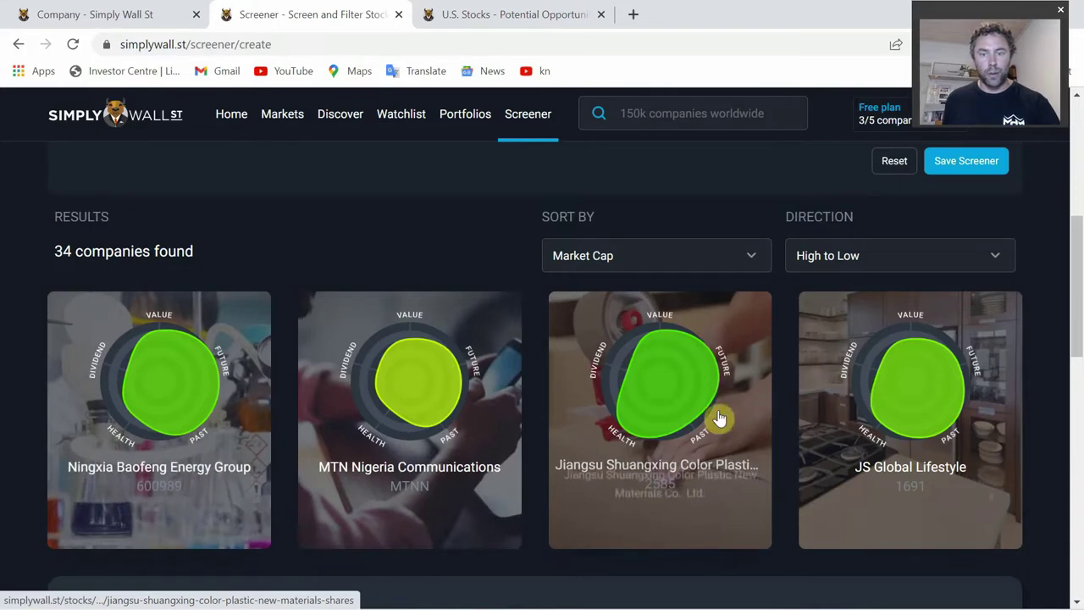
{"action": "scroll", "coordinate": [745, 416], "scroll_direction": "down", "scroll_amount": 3}
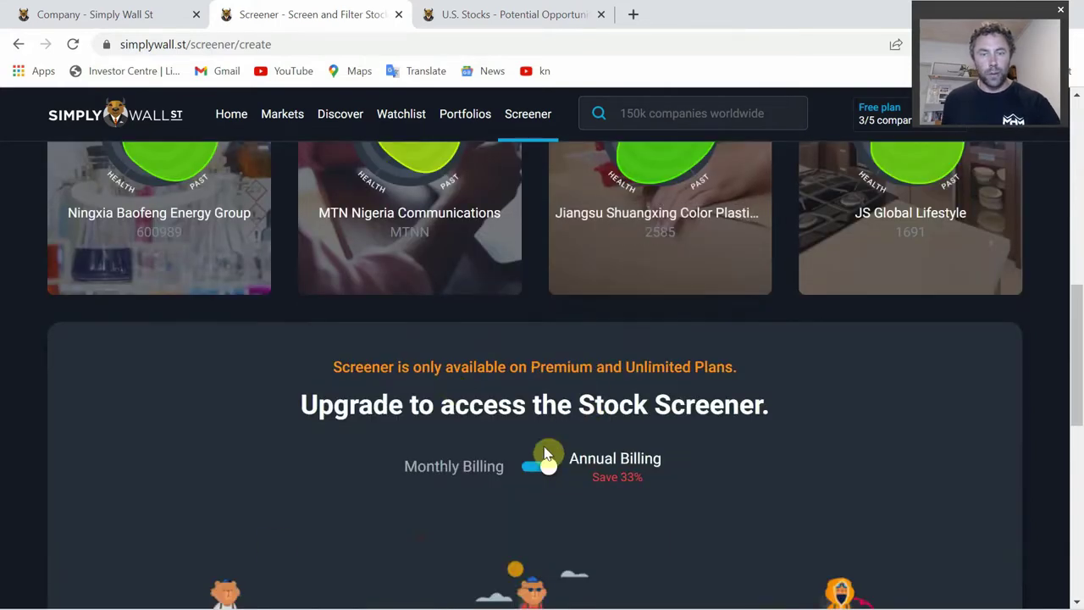
{"action": "scroll", "coordinate": [627, 399], "scroll_direction": "down", "scroll_amount": 2}
{"action": "scroll", "coordinate": [537, 341], "scroll_direction": "up", "scroll_amount": 4}
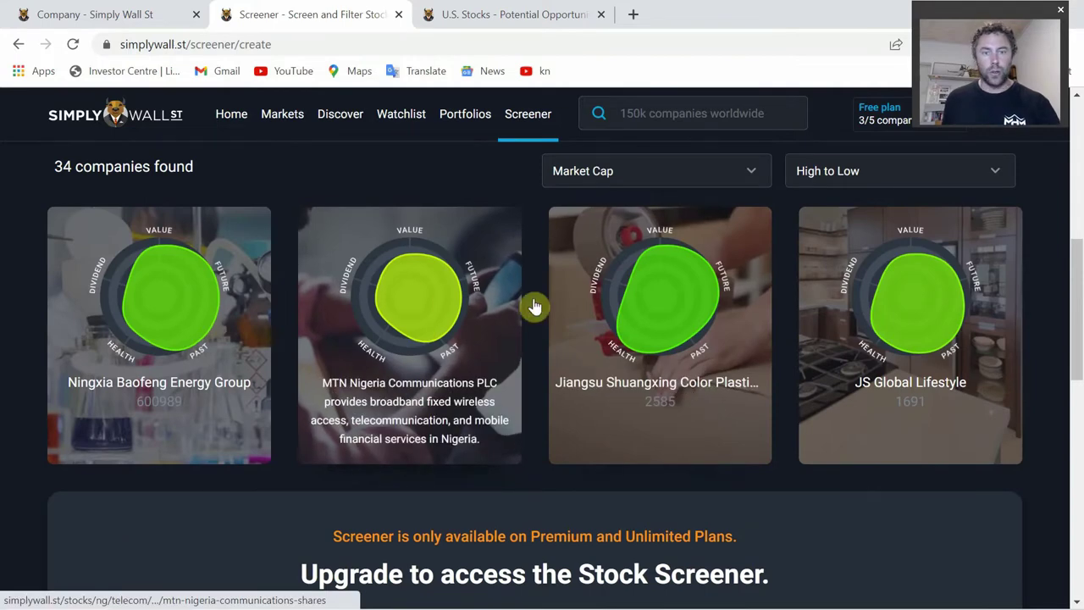
{"action": "scroll", "coordinate": [535, 305], "scroll_direction": "up", "scroll_amount": 3}
{"action": "scroll", "coordinate": [782, 283], "scroll_direction": "up", "scroll_amount": 2}
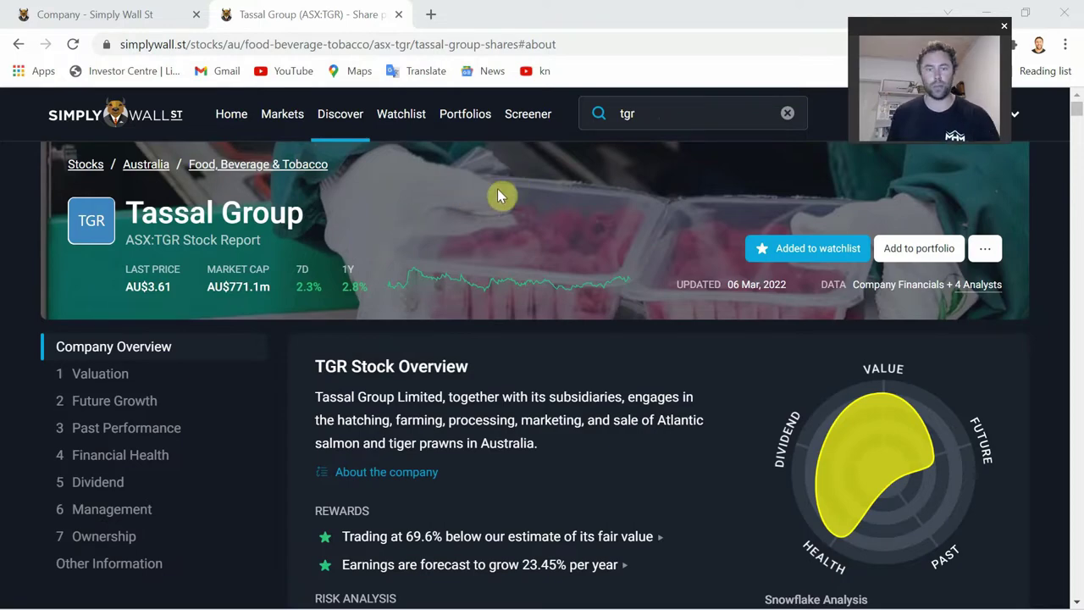
Step: Scroll the Tassal Group report down to the TGR Stock Overview's two rewards and three risks
{"action": "scroll", "coordinate": [505, 204], "scroll_direction": "down", "scroll_amount": 1}
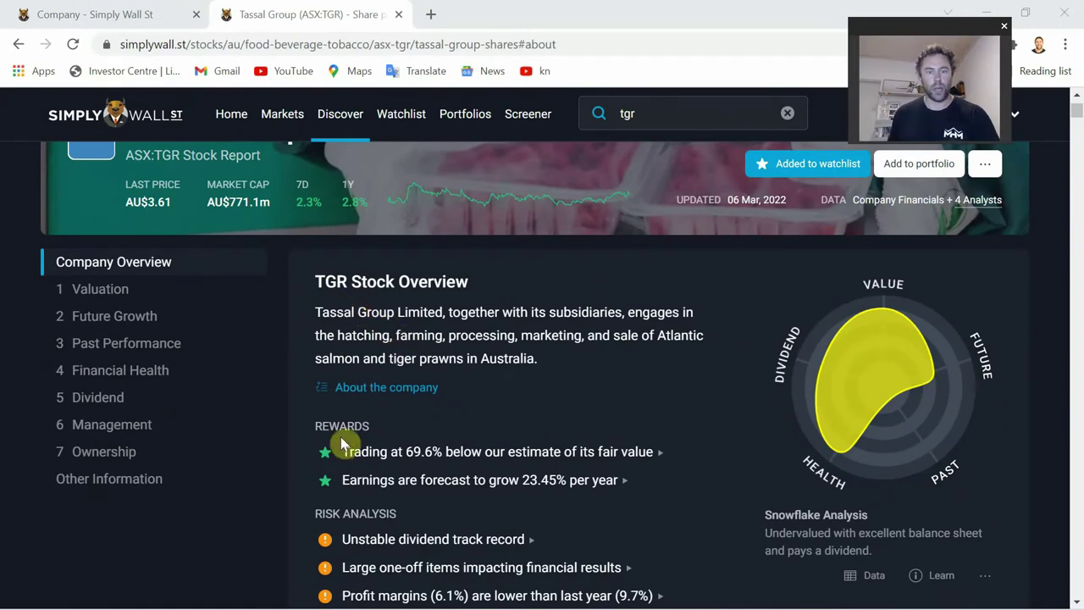
{"action": "scroll", "coordinate": [343, 444], "scroll_direction": "down", "scroll_amount": 1}
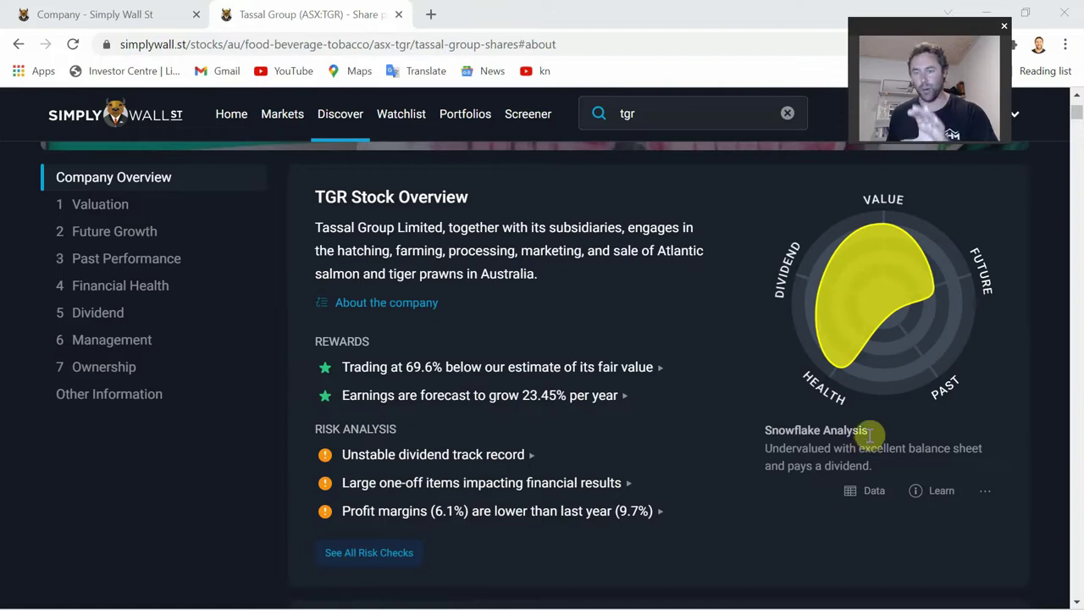
{"action": "mouse_move", "coordinate": [883, 260]}
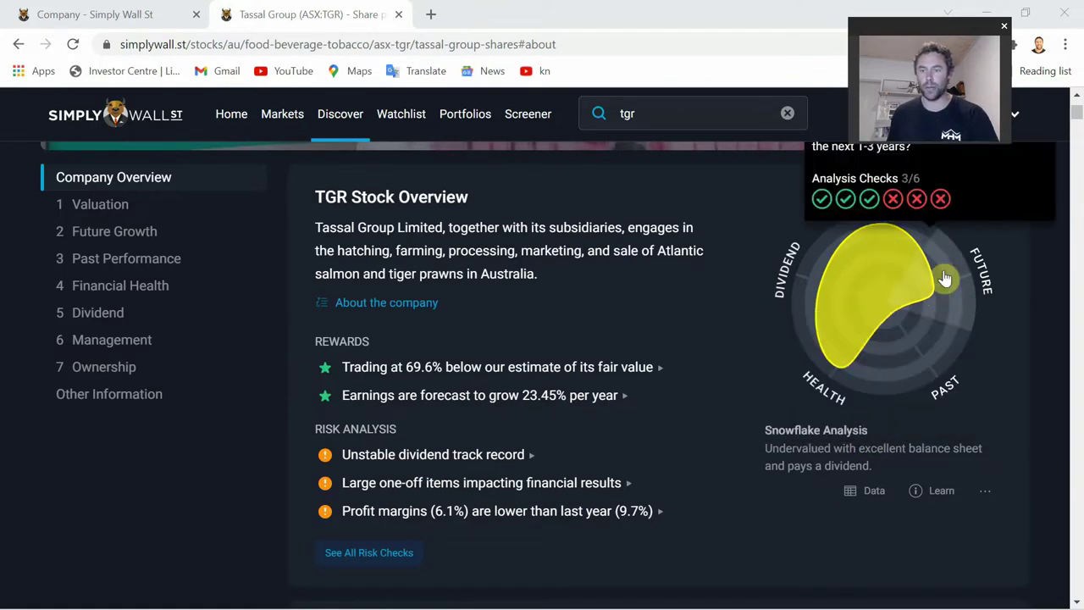
{"action": "mouse_move", "coordinate": [927, 334]}
{"action": "mouse_move", "coordinate": [829, 289]}
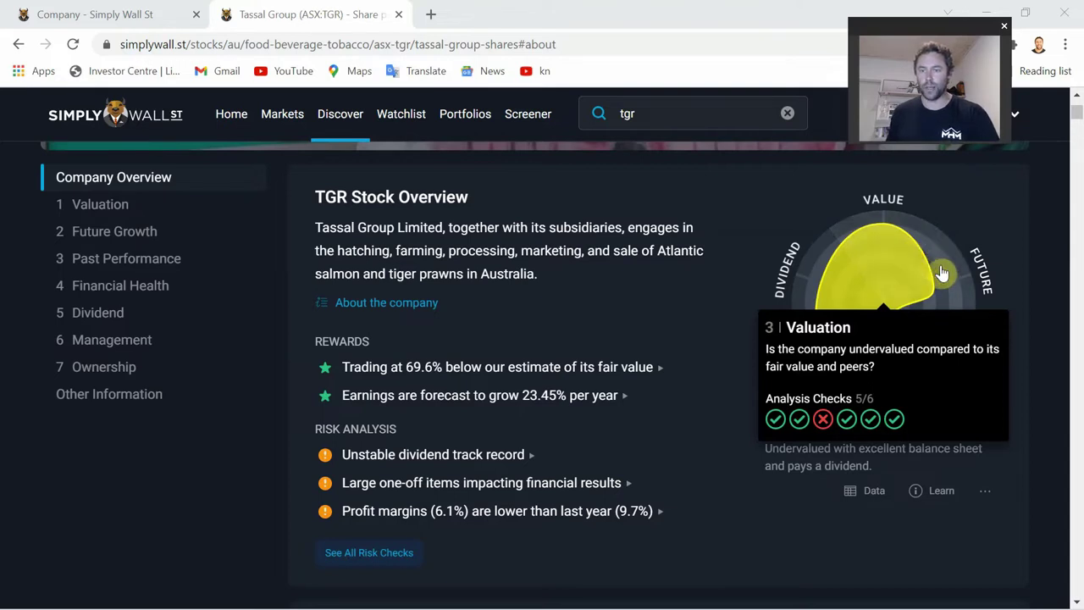
{"action": "mouse_move", "coordinate": [943, 276]}
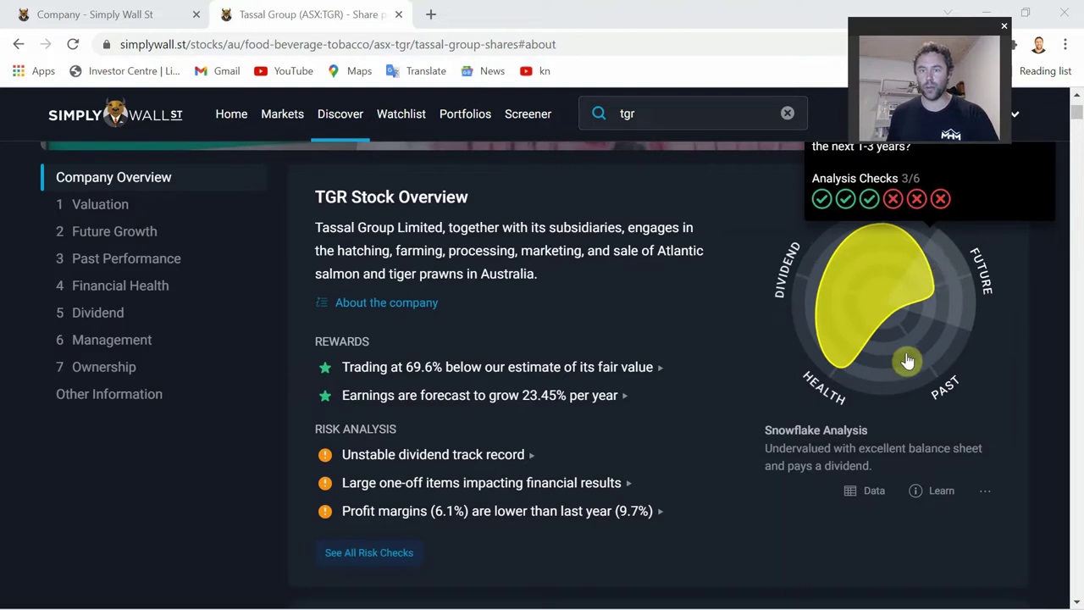
{"action": "mouse_move", "coordinate": [907, 361]}
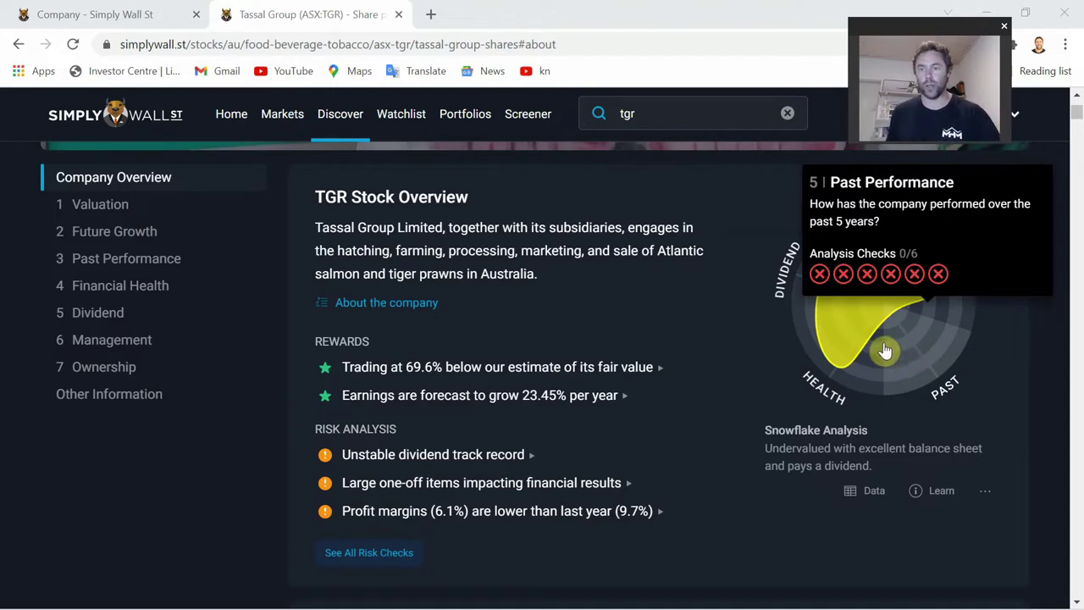
{"action": "mouse_move", "coordinate": [859, 352]}
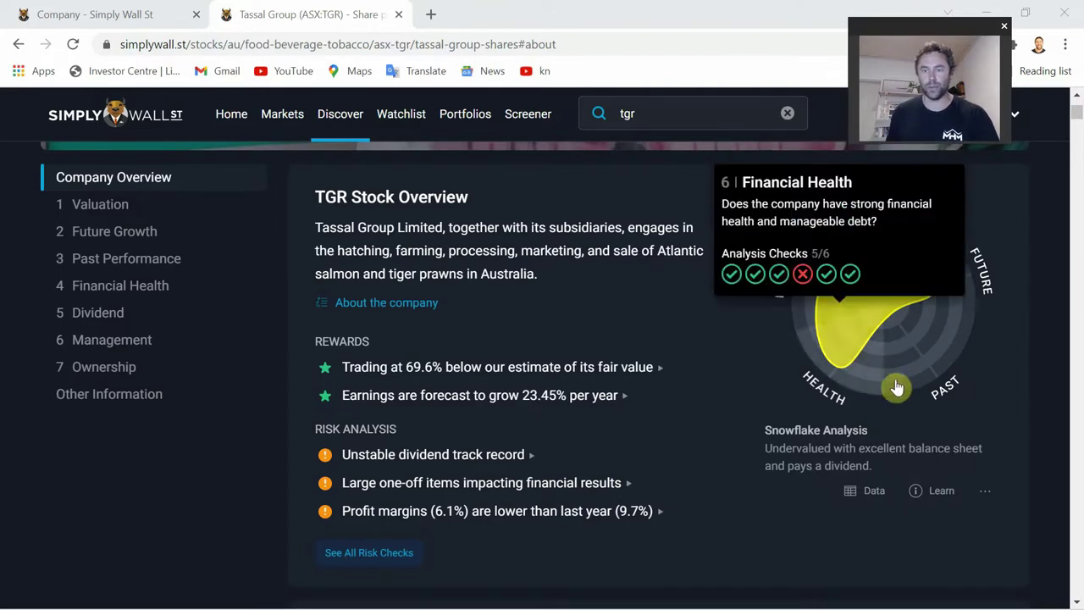
{"action": "mouse_move", "coordinate": [997, 319]}
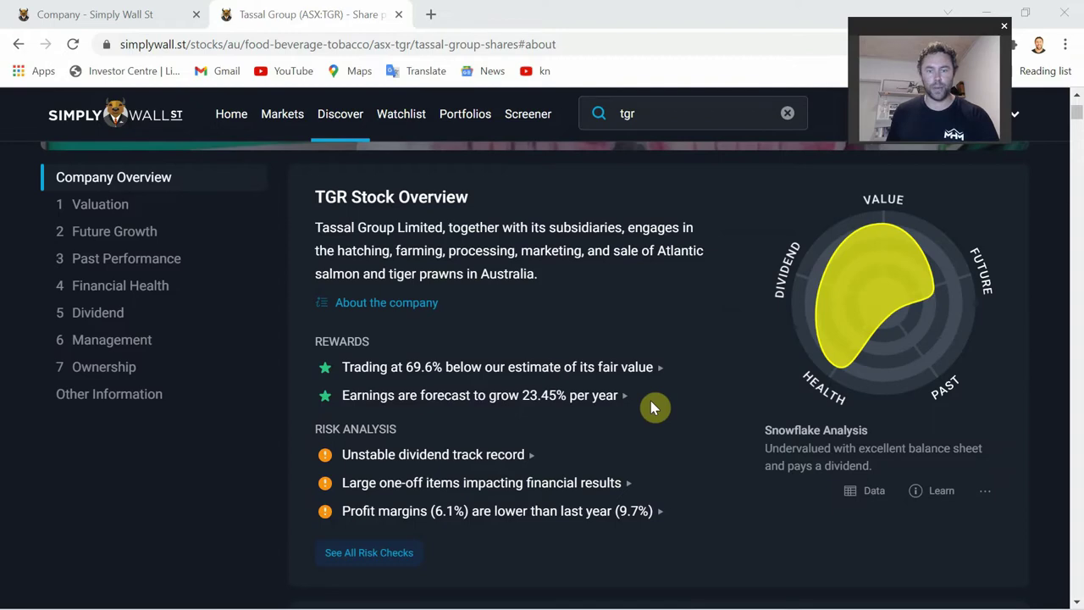
Step: Scroll past Tassal Group Competitors and Price History & Performance to Recent News & Updates
{"action": "scroll", "coordinate": [651, 404], "scroll_direction": "down", "scroll_amount": 2}
{"action": "scroll", "coordinate": [652, 406], "scroll_direction": "down", "scroll_amount": 1}
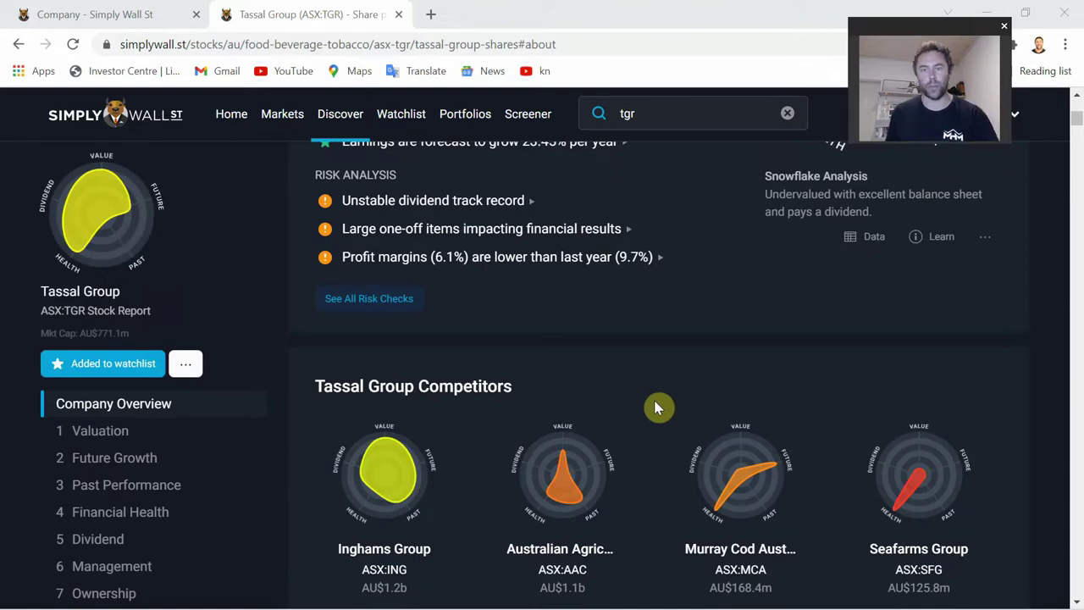
{"action": "scroll", "coordinate": [658, 408], "scroll_direction": "down", "scroll_amount": 1}
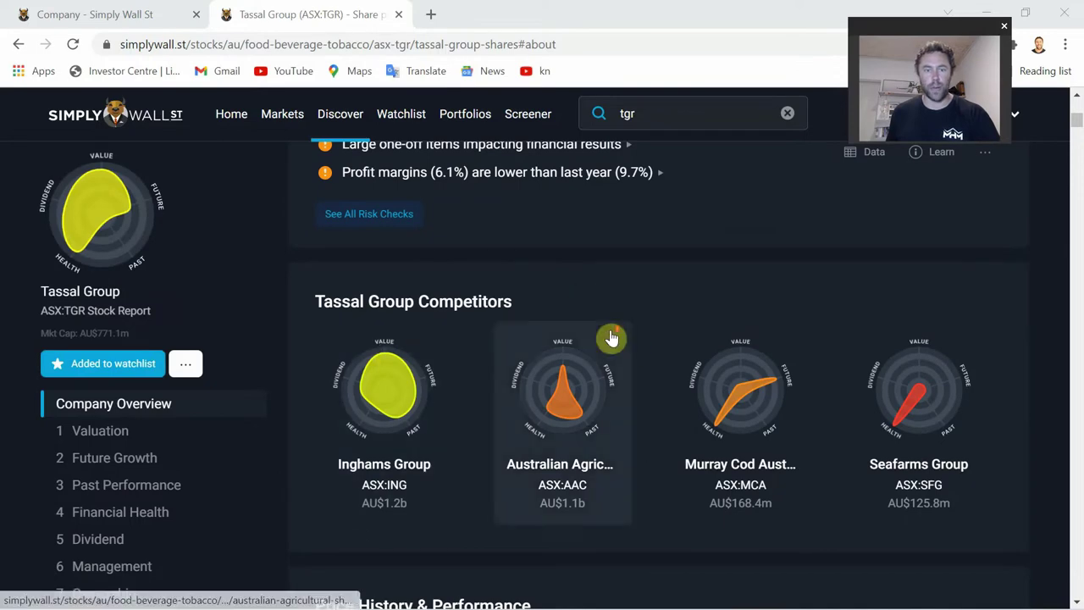
{"action": "scroll", "coordinate": [395, 370], "scroll_direction": "down", "scroll_amount": 3}
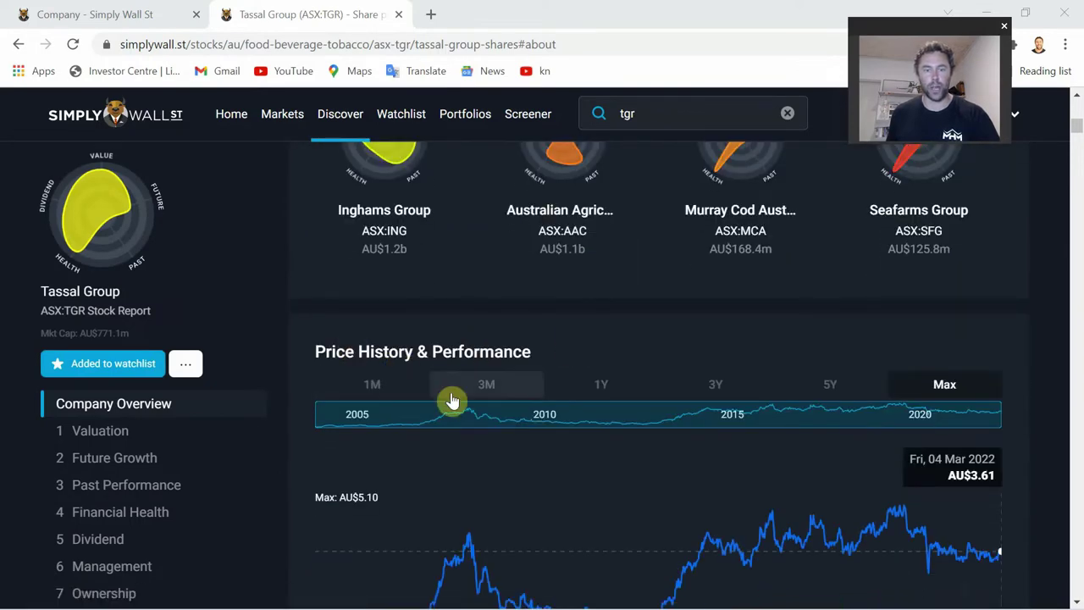
{"action": "scroll", "coordinate": [451, 394], "scroll_direction": "down", "scroll_amount": 2}
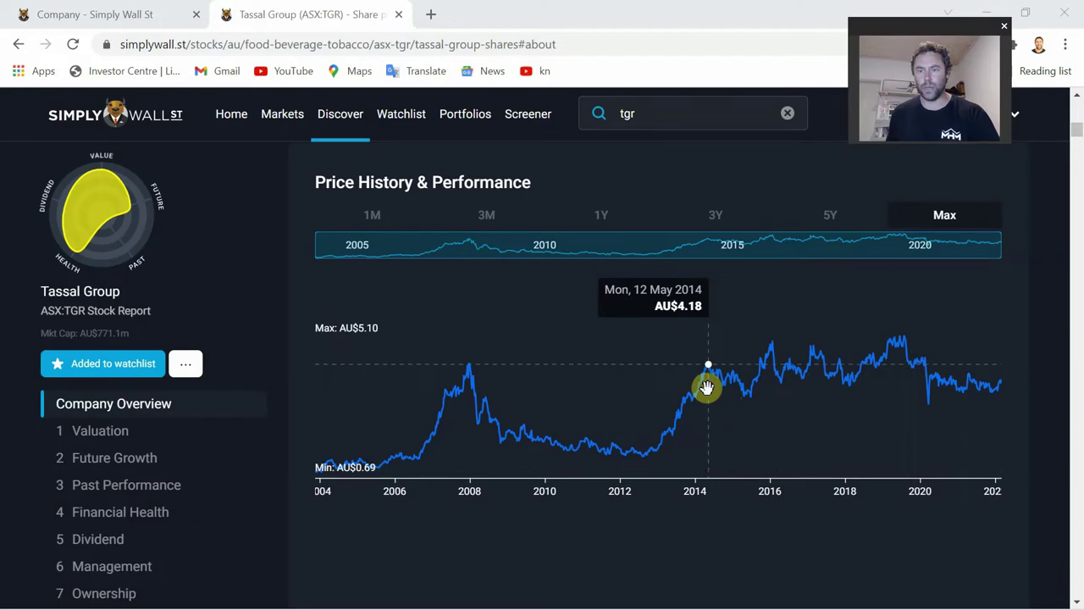
{"action": "scroll", "coordinate": [707, 387], "scroll_direction": "down", "scroll_amount": 5}
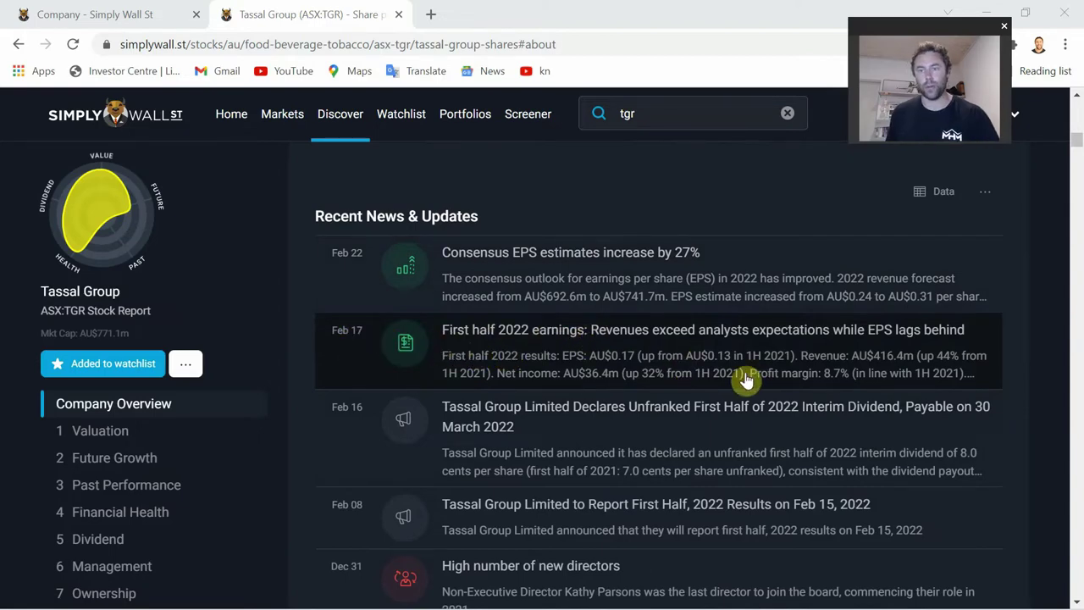
Step: Scroll past Shareholder Returns, Price Volatility and About the Company to the Fundamentals Summary
{"action": "scroll", "coordinate": [746, 381], "scroll_direction": "down", "scroll_amount": 1}
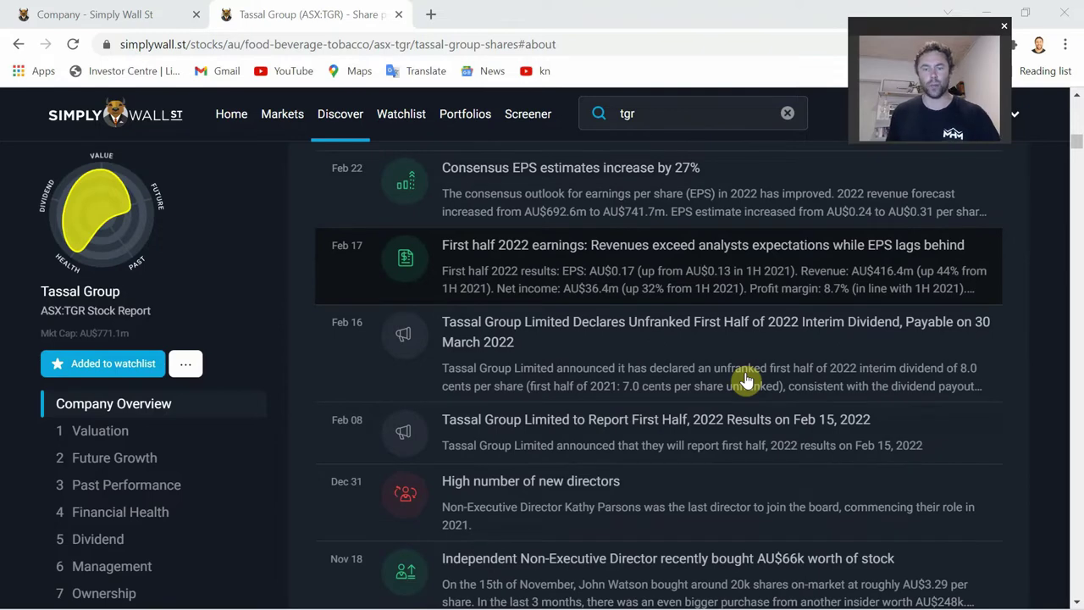
{"action": "scroll", "coordinate": [746, 381], "scroll_direction": "down", "scroll_amount": 5}
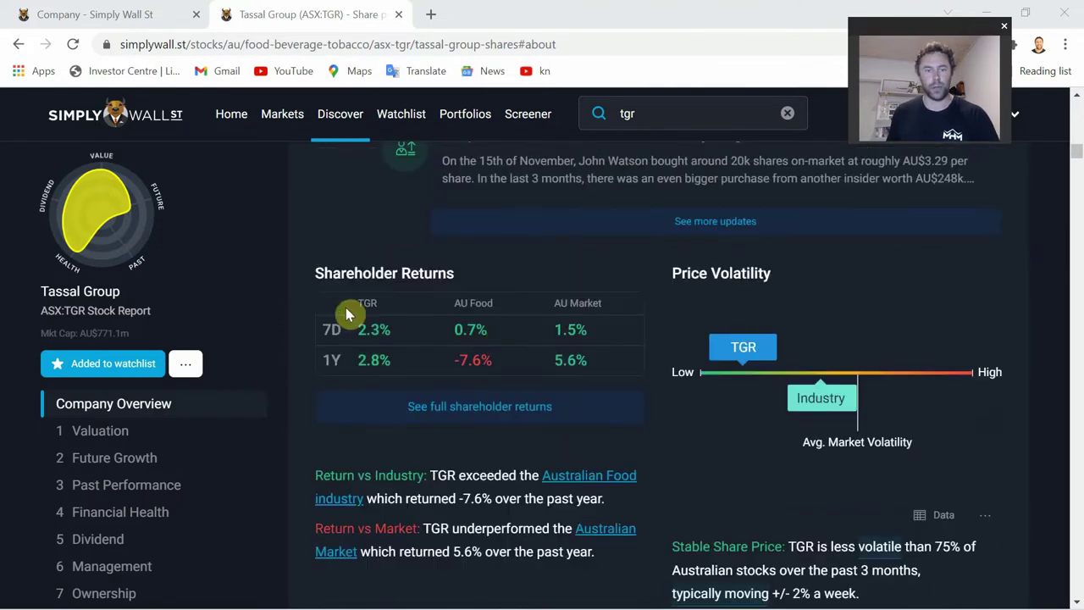
{"action": "scroll", "coordinate": [438, 362], "scroll_direction": "down", "scroll_amount": 1}
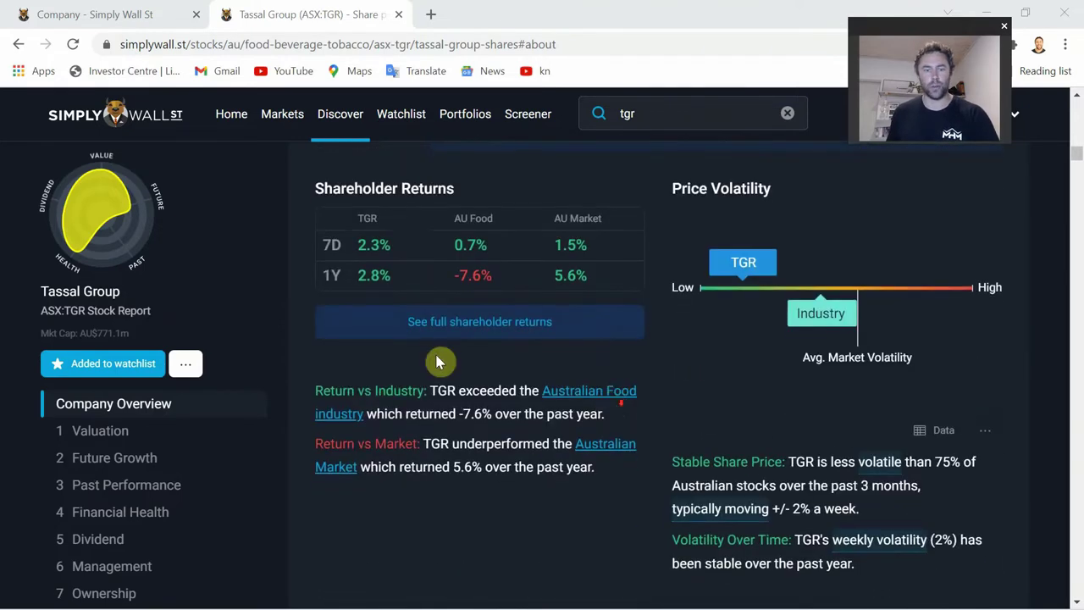
{"action": "scroll", "coordinate": [438, 361], "scroll_direction": "down", "scroll_amount": 5}
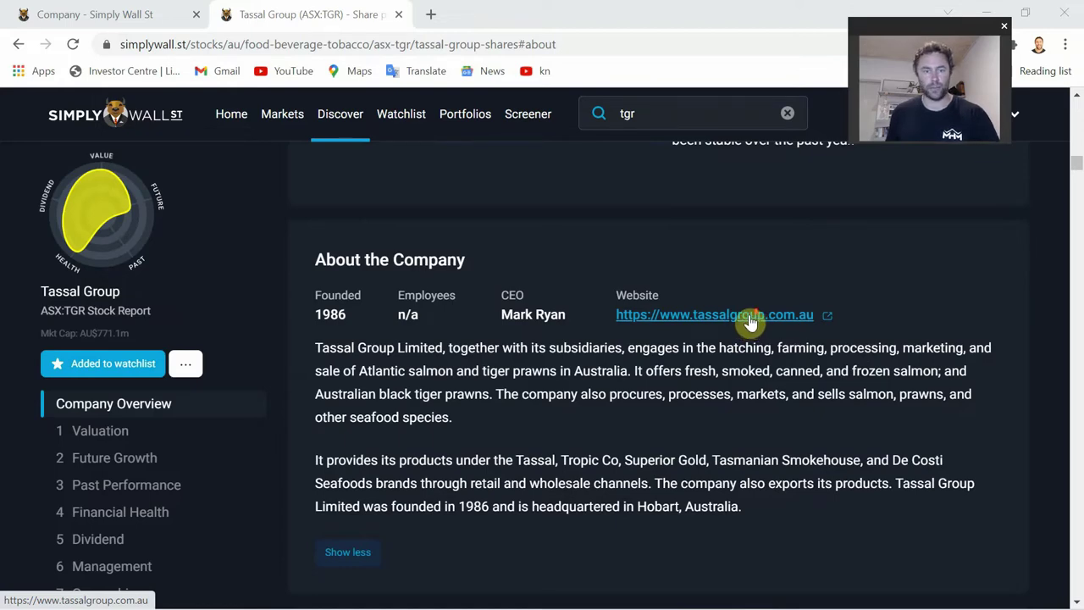
{"action": "scroll", "coordinate": [749, 322], "scroll_direction": "down", "scroll_amount": 2}
{"action": "scroll", "coordinate": [750, 322], "scroll_direction": "up", "scroll_amount": 1}
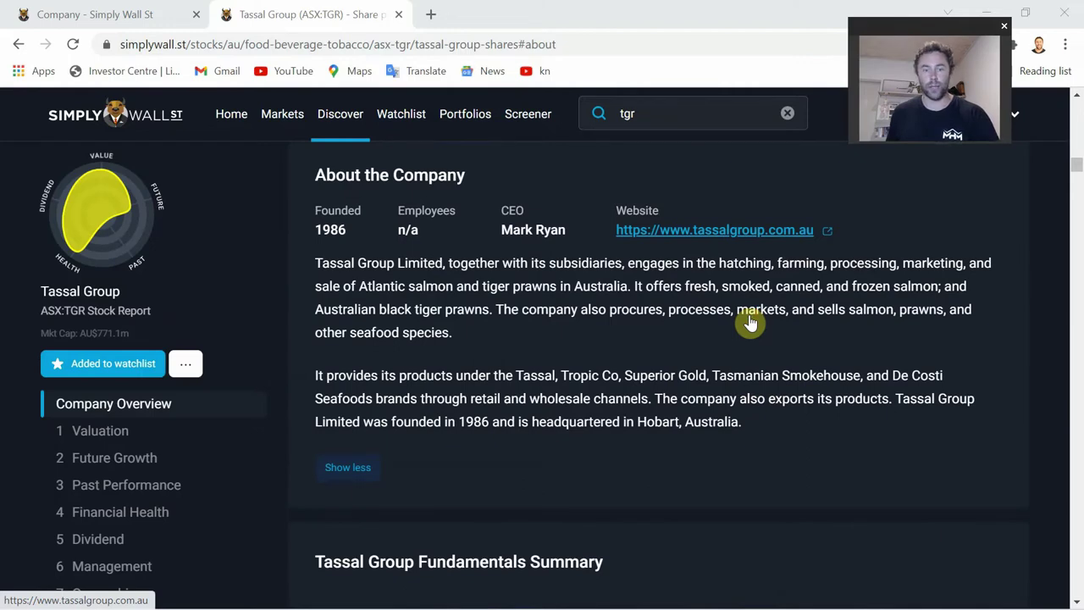
{"action": "scroll", "coordinate": [750, 322], "scroll_direction": "down", "scroll_amount": 4}
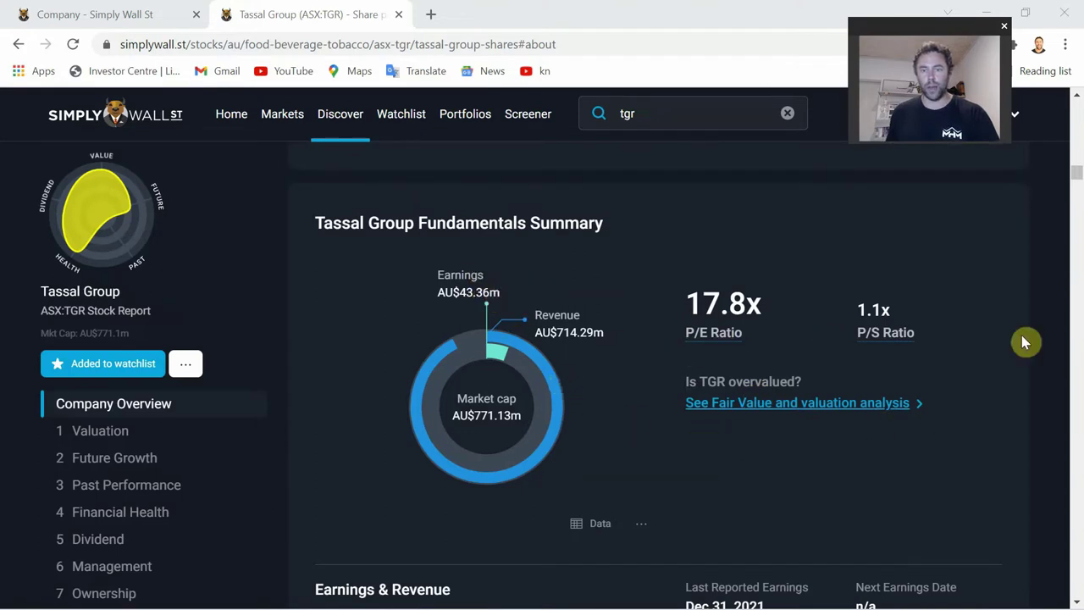
Step: Read the Payout Ratio and Current Dividend Yield definitions, then continue to the Valuation section
{"action": "scroll", "coordinate": [781, 398], "scroll_direction": "down", "scroll_amount": 4}
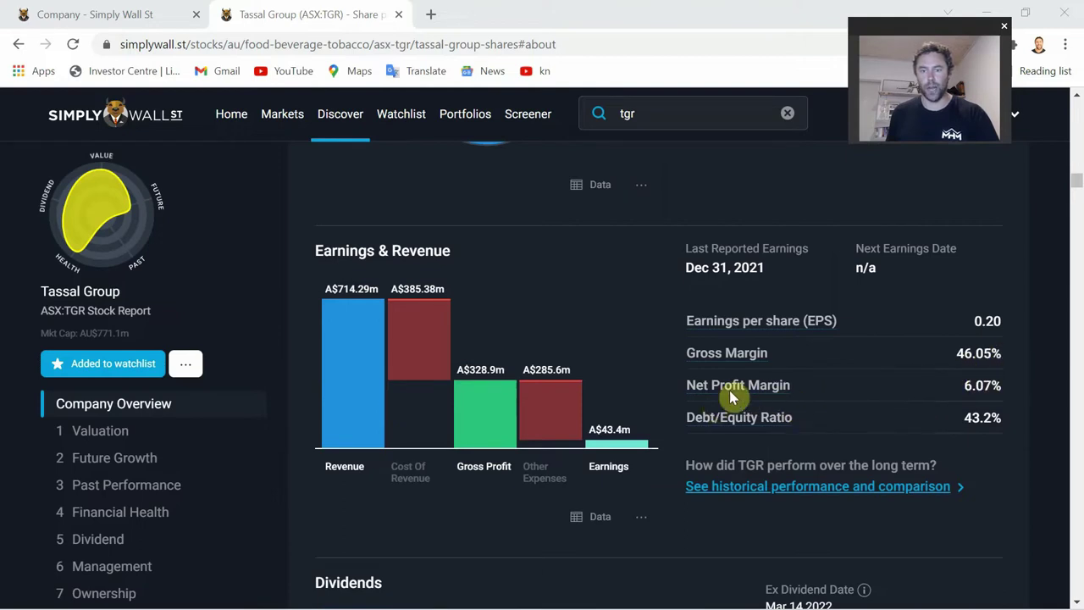
{"action": "mouse_move", "coordinate": [745, 391]}
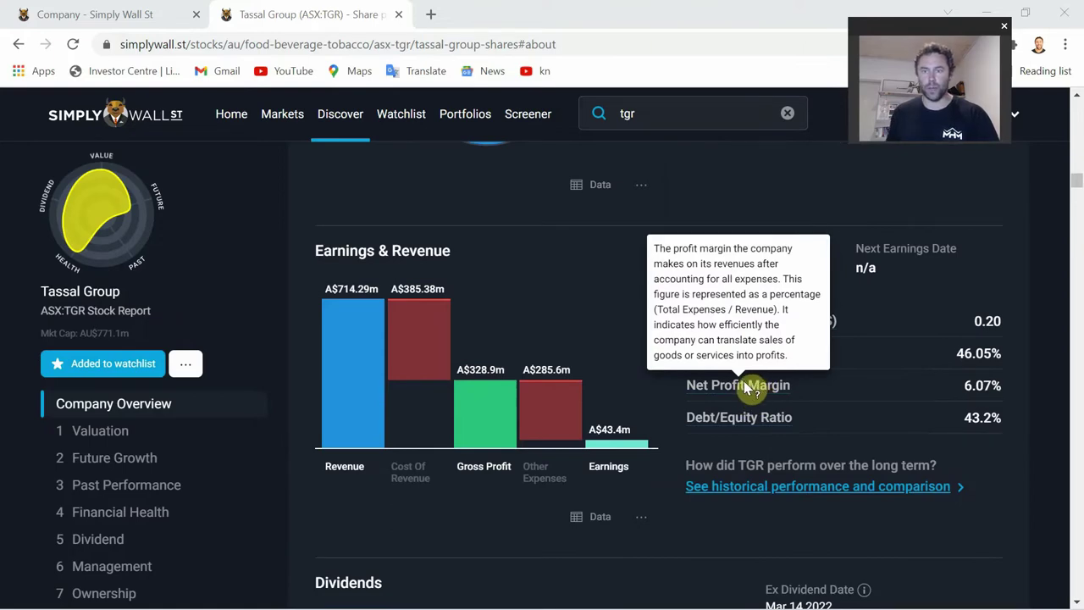
{"action": "scroll", "coordinate": [653, 400], "scroll_direction": "down", "scroll_amount": 4}
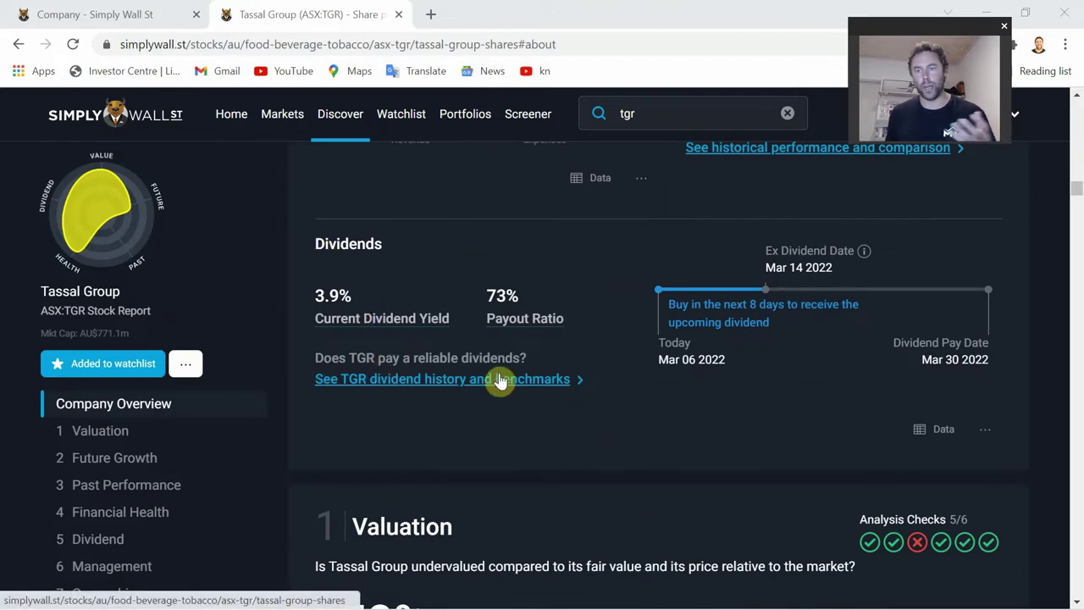
{"action": "mouse_move", "coordinate": [506, 317]}
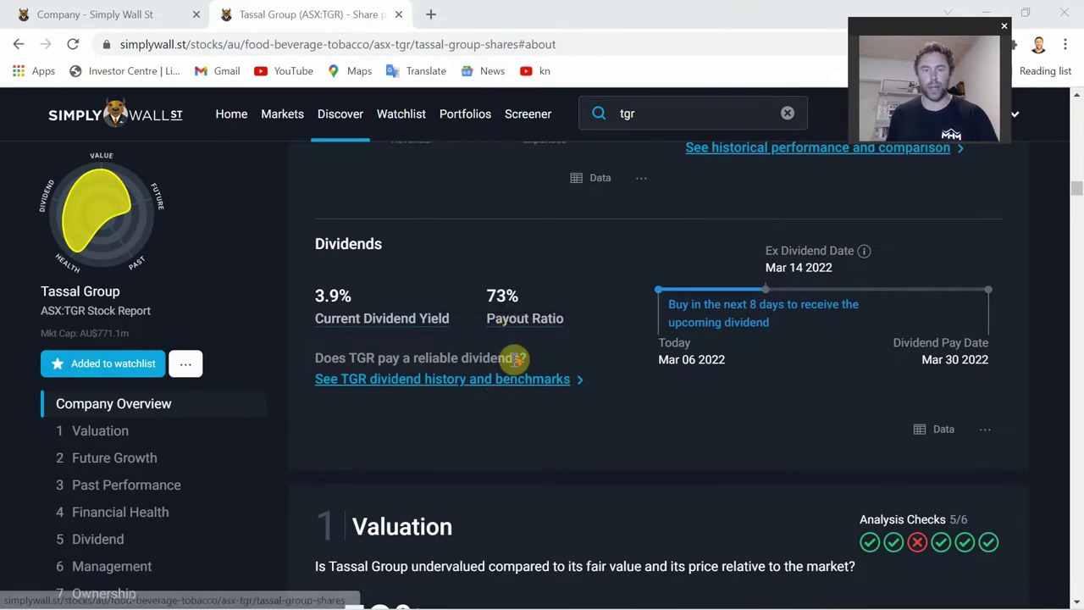
{"action": "scroll", "coordinate": [516, 359], "scroll_direction": "up", "scroll_amount": 1}
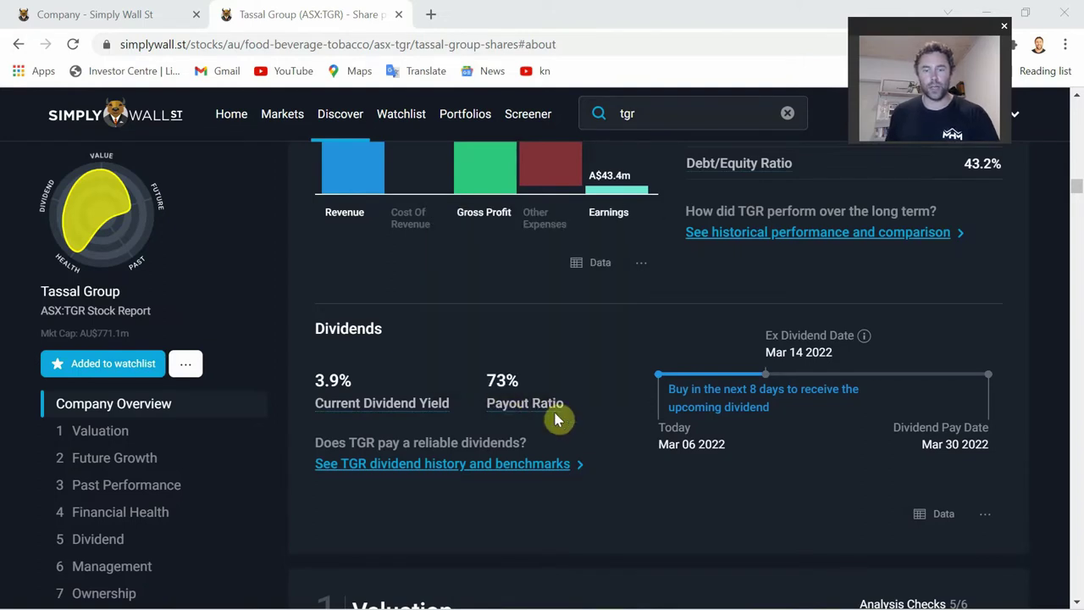
{"action": "mouse_move", "coordinate": [542, 407]}
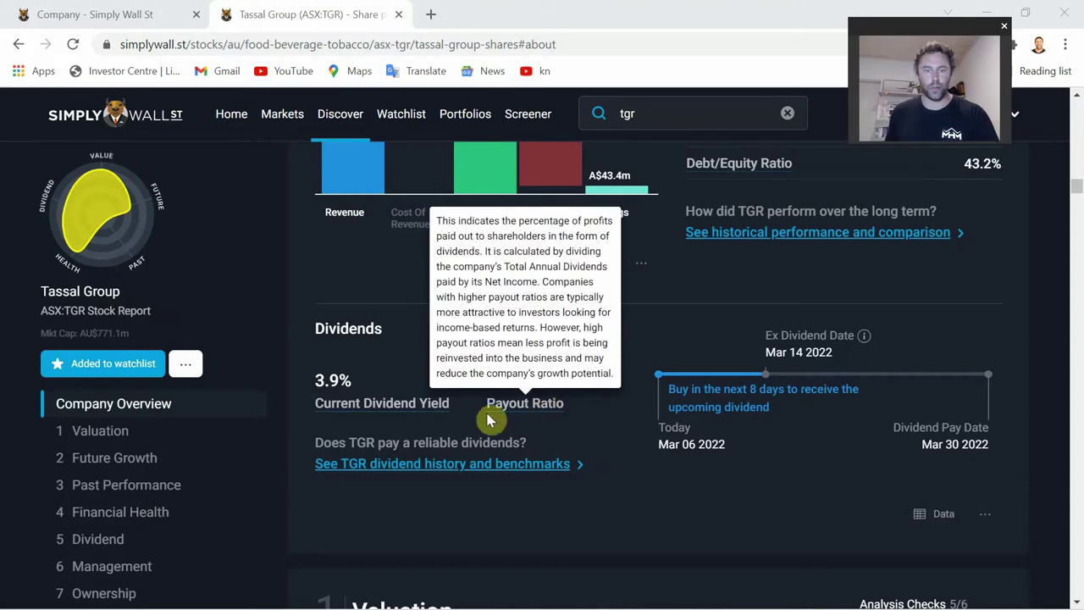
{"action": "mouse_move", "coordinate": [367, 400]}
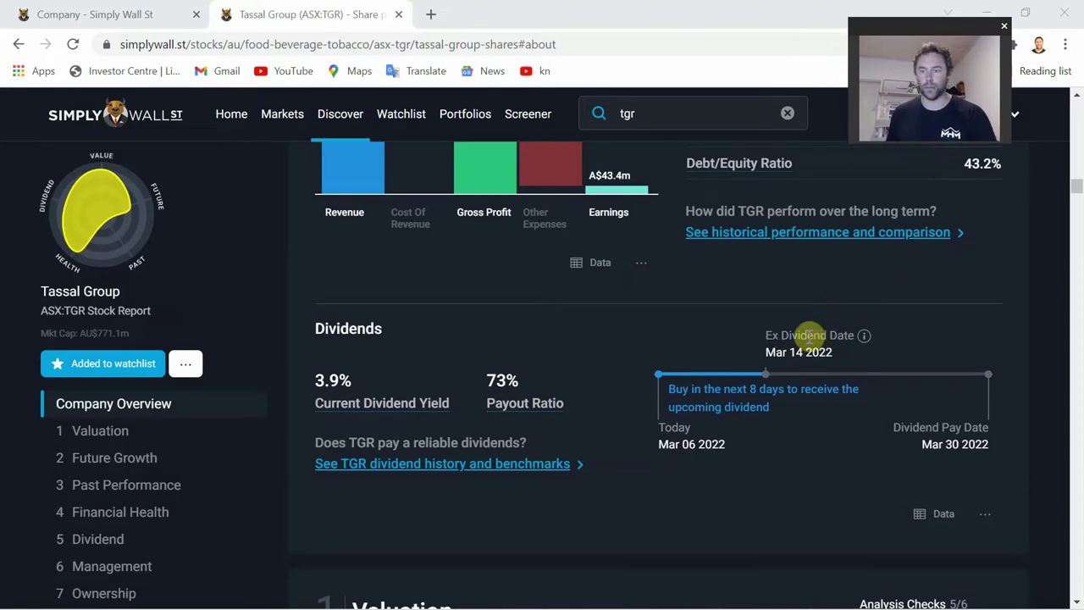
{"action": "scroll", "coordinate": [601, 322], "scroll_direction": "down", "scroll_amount": 4}
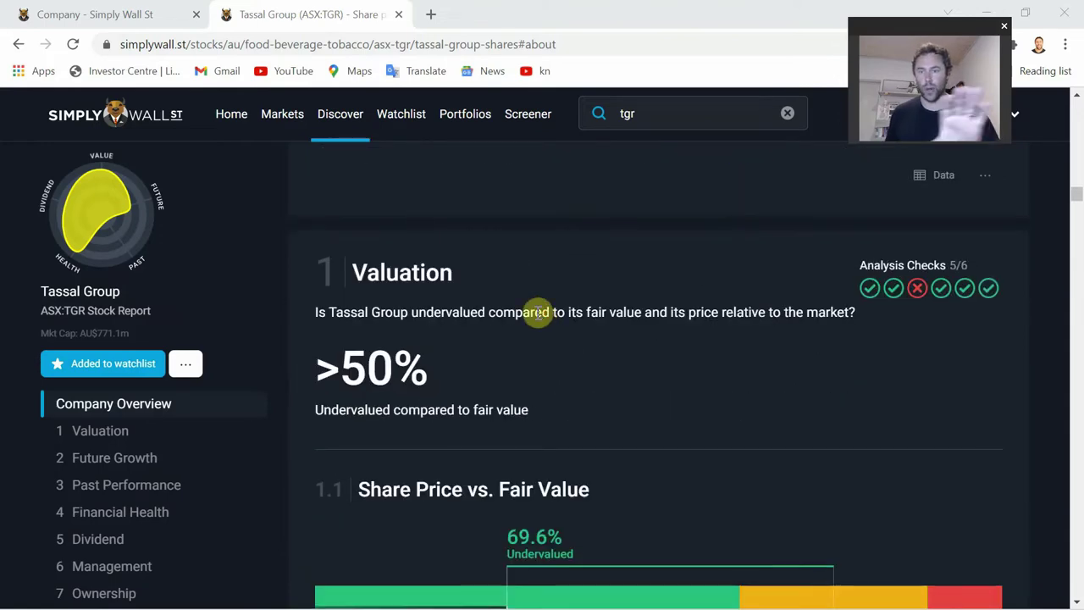
Step: Review fair value, PE, PEG and PB gauge tooltips, reaching Future Growth (3/6 checks, 23.4% growth)
{"action": "scroll", "coordinate": [467, 285], "scroll_direction": "down", "scroll_amount": 1}
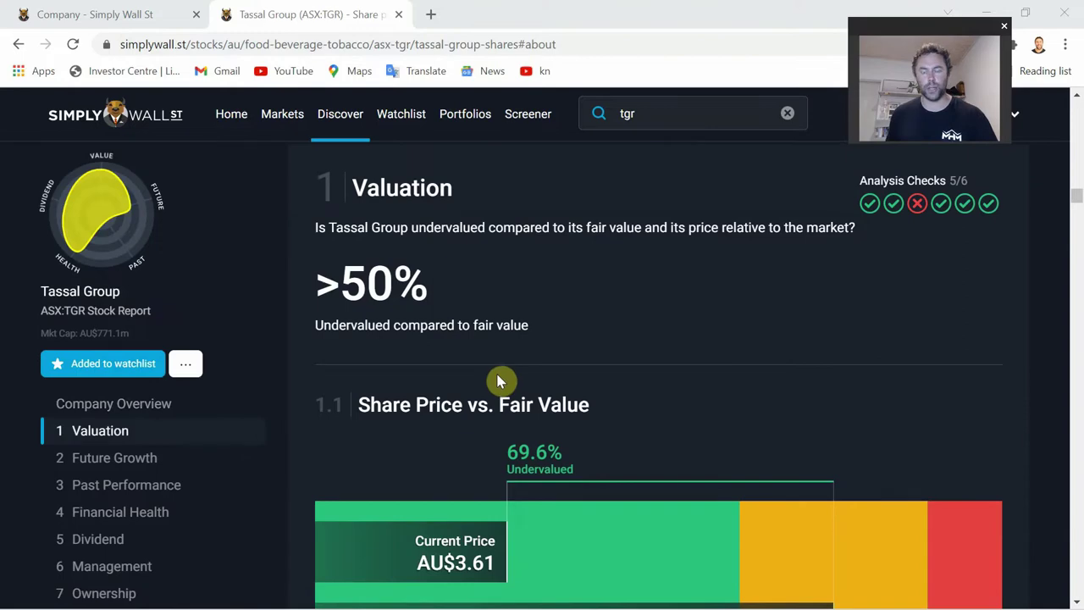
{"action": "scroll", "coordinate": [543, 370], "scroll_direction": "down", "scroll_amount": 2}
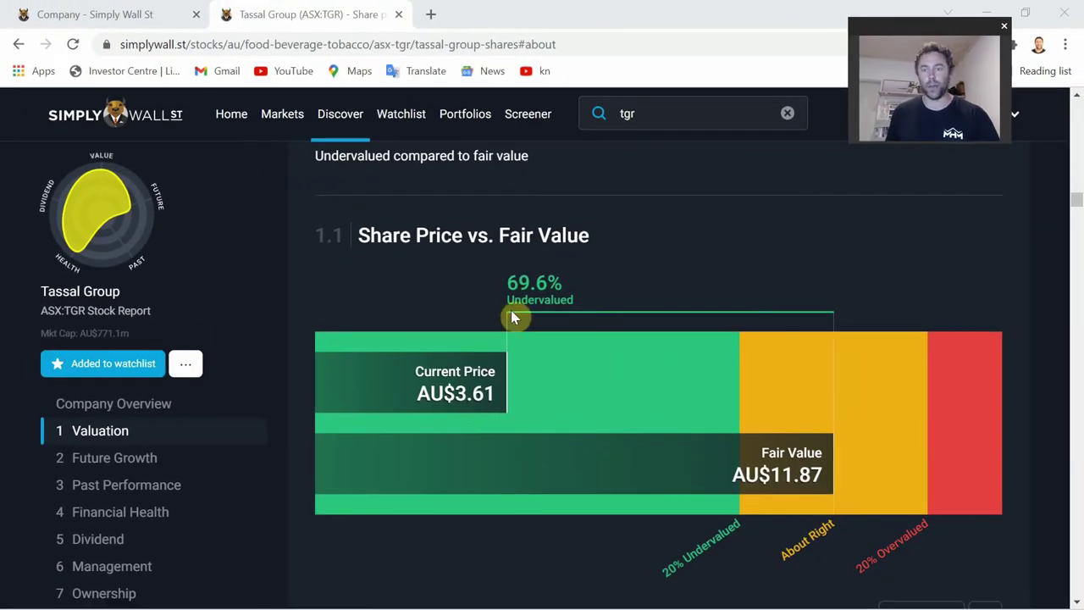
{"action": "scroll", "coordinate": [525, 327], "scroll_direction": "down", "scroll_amount": 4}
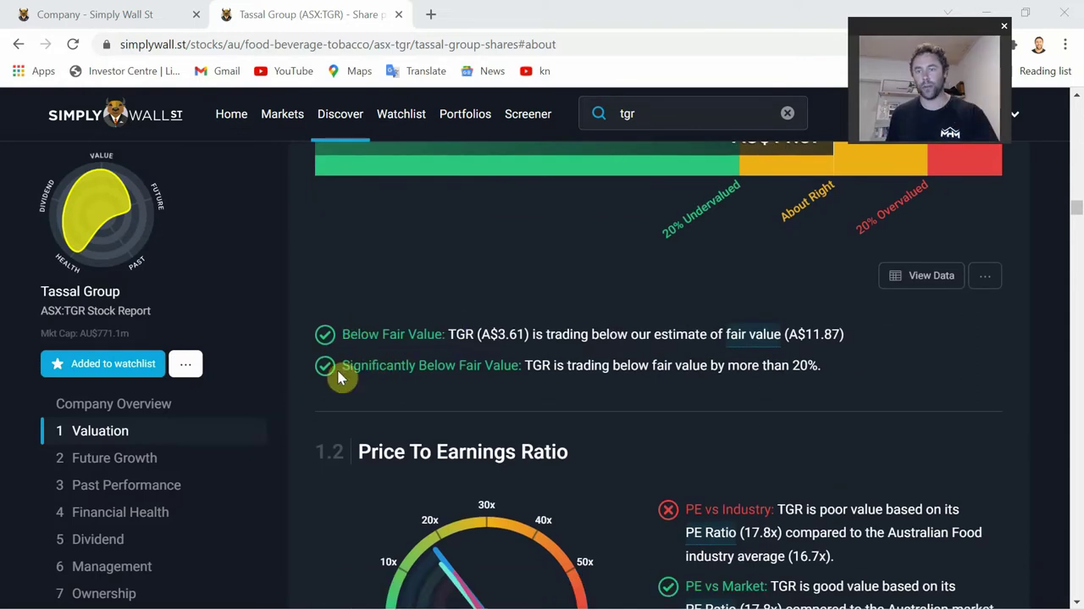
{"action": "scroll", "coordinate": [355, 356], "scroll_direction": "down", "scroll_amount": 1}
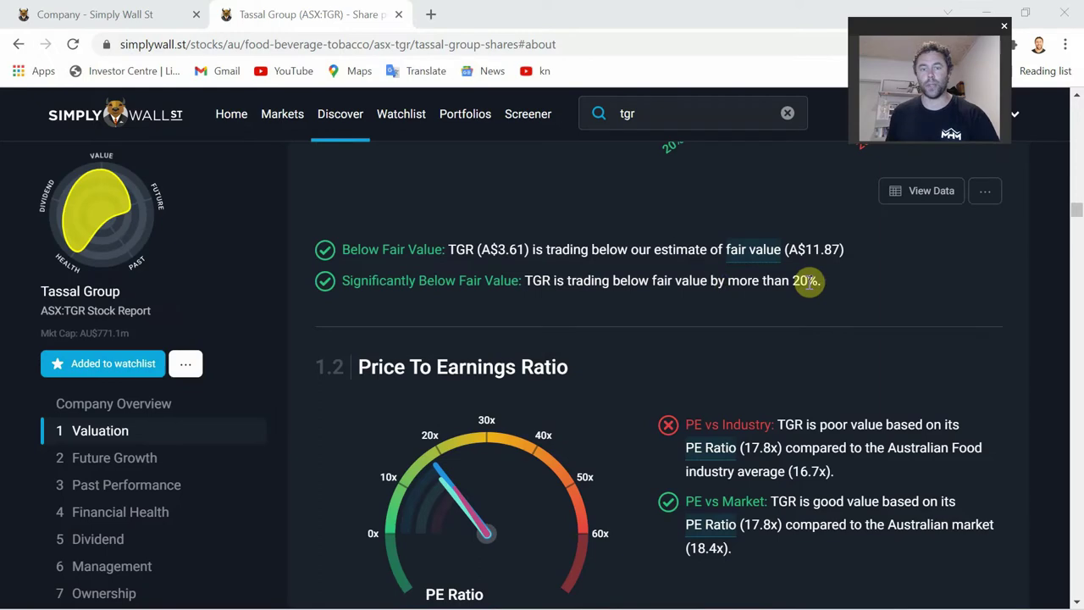
{"action": "scroll", "coordinate": [799, 280], "scroll_direction": "down", "scroll_amount": 1}
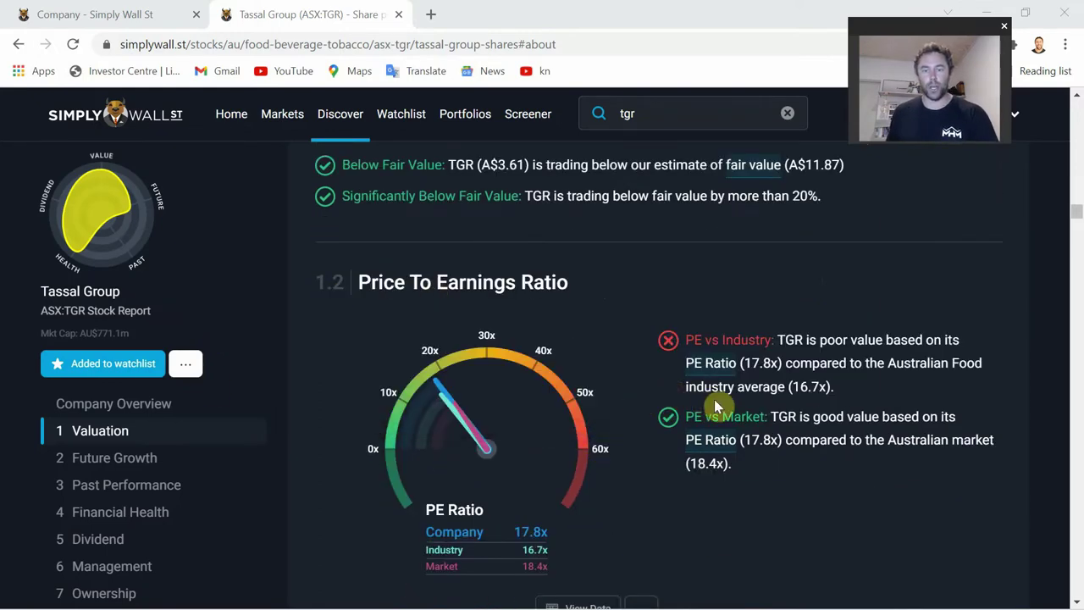
{"action": "scroll", "coordinate": [798, 436], "scroll_direction": "down", "scroll_amount": 2}
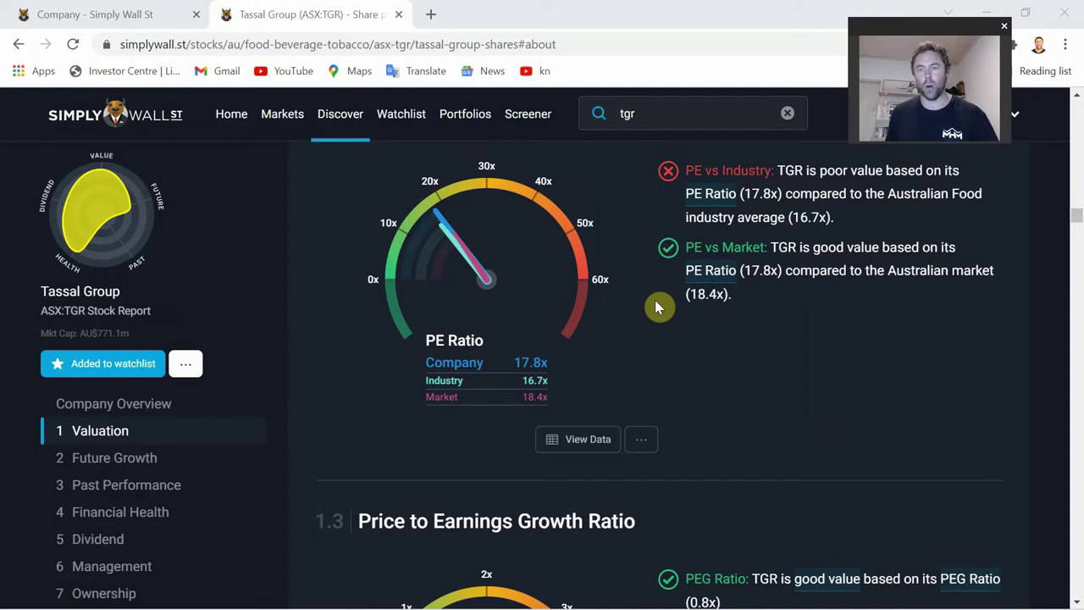
{"action": "mouse_move", "coordinate": [586, 267]}
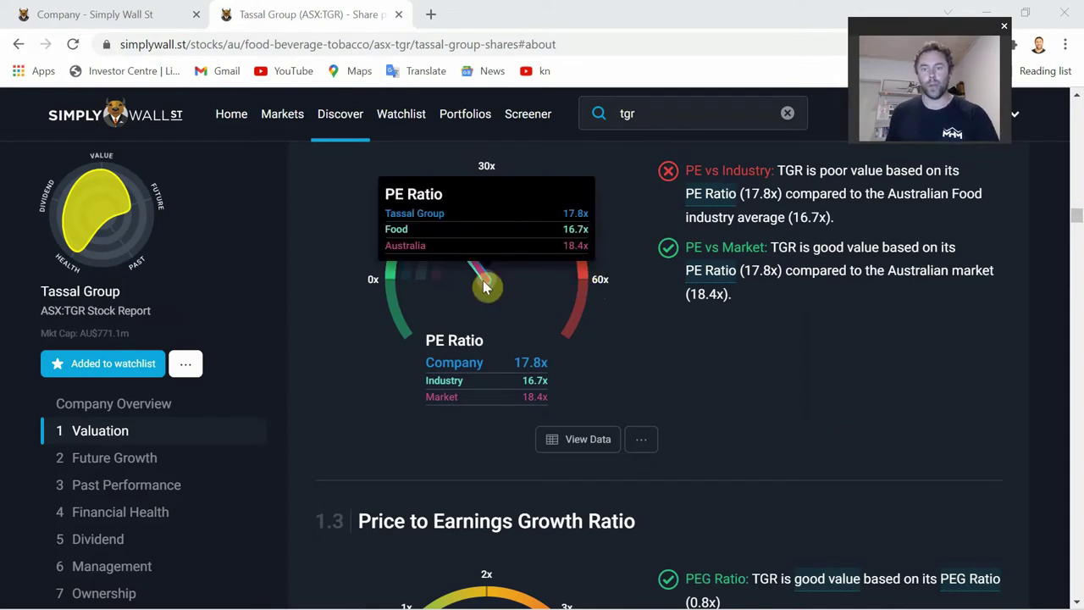
{"action": "scroll", "coordinate": [567, 384], "scroll_direction": "down", "scroll_amount": 3}
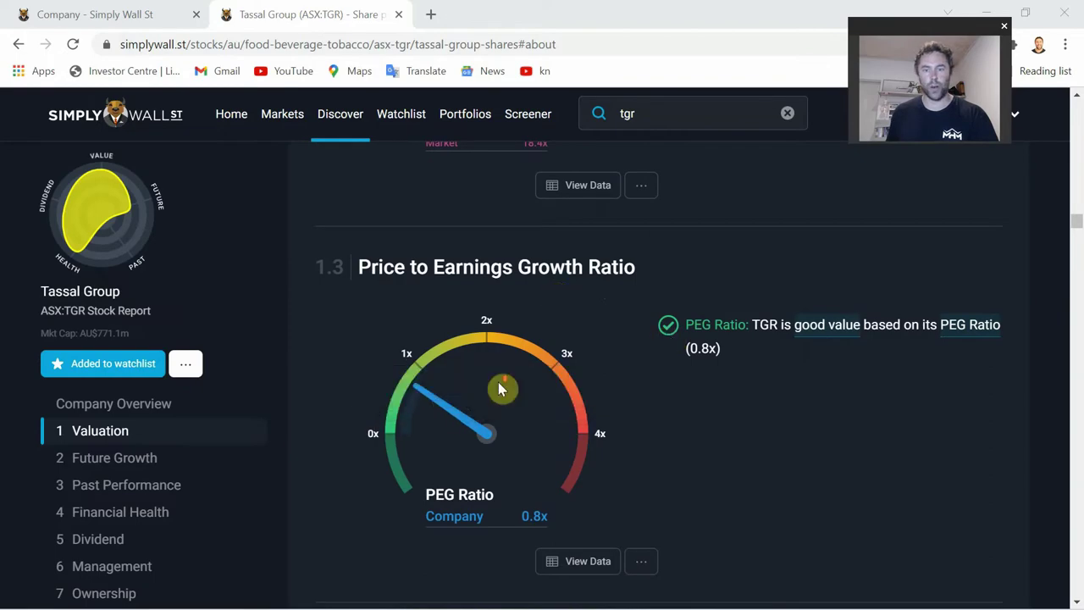
{"action": "scroll", "coordinate": [502, 383], "scroll_direction": "down", "scroll_amount": 4}
{"action": "mouse_move", "coordinate": [547, 415]}
{"action": "scroll", "coordinate": [526, 432], "scroll_direction": "down", "scroll_amount": 1}
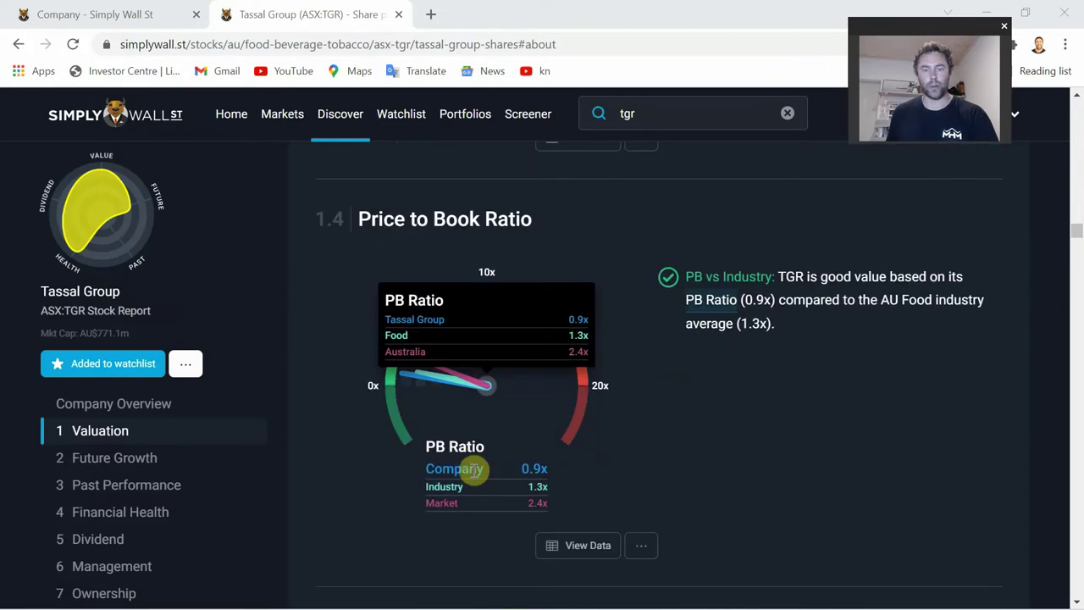
{"action": "scroll", "coordinate": [602, 442], "scroll_direction": "down", "scroll_amount": 7}
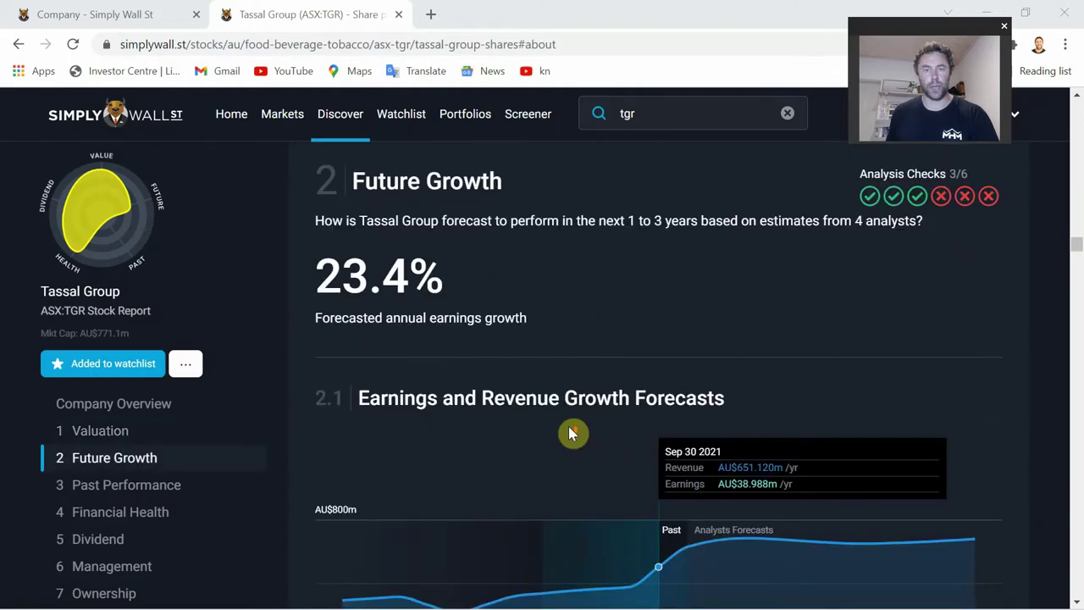
Step: Show Free Cash Flow on the forecast chart and compare 23.4% earnings, 10.3% industry, 0.5% revenue growth
{"action": "scroll", "coordinate": [525, 411], "scroll_direction": "up", "scroll_amount": 1}
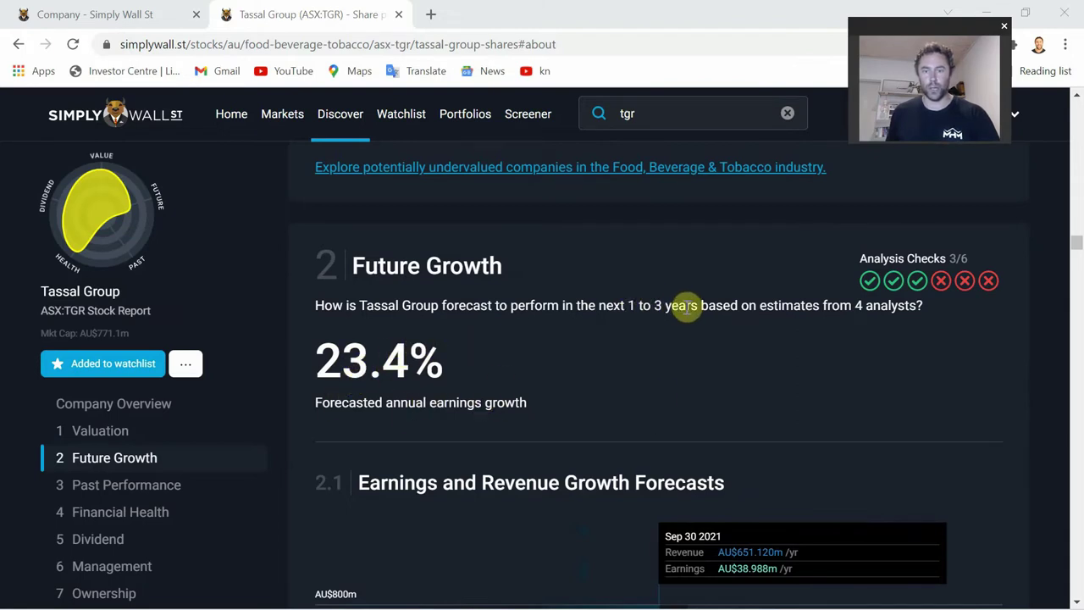
{"action": "scroll", "coordinate": [588, 365], "scroll_direction": "down", "scroll_amount": 3}
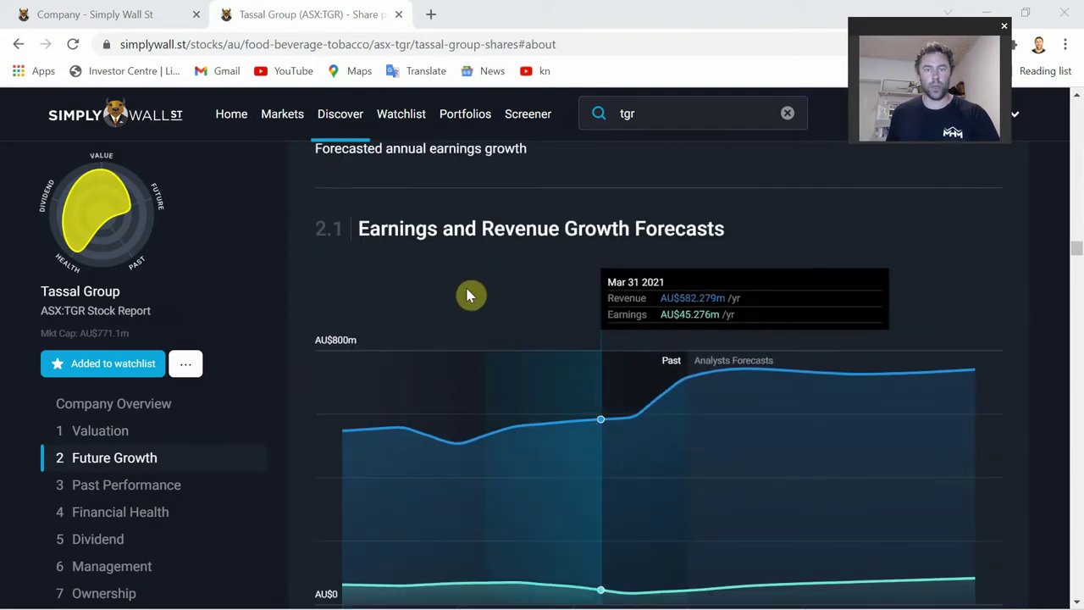
{"action": "scroll", "coordinate": [661, 315], "scroll_direction": "down", "scroll_amount": 1}
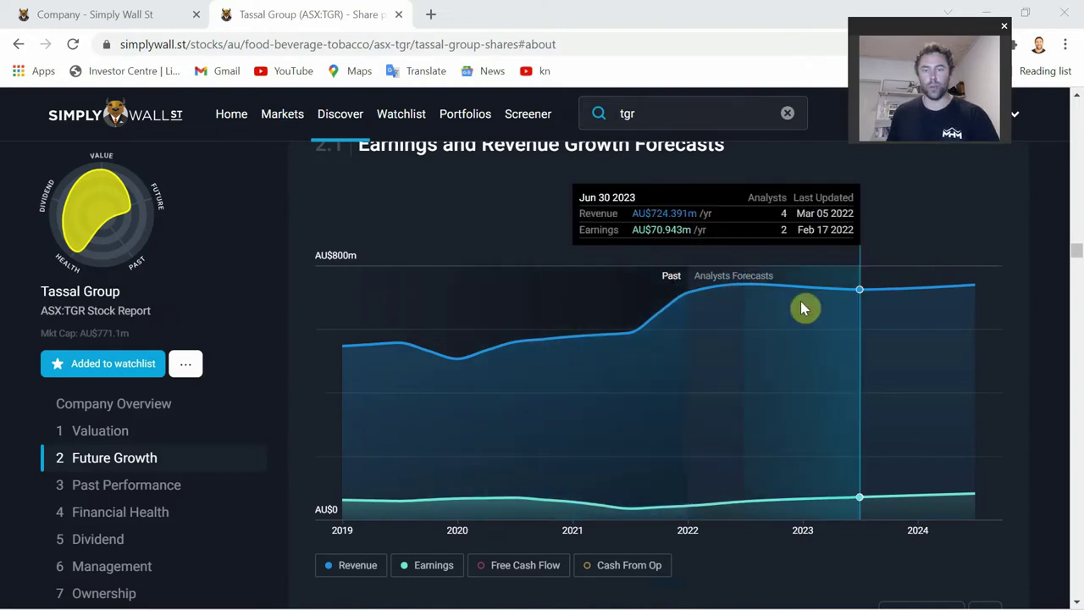
{"action": "scroll", "coordinate": [691, 424], "scroll_direction": "down", "scroll_amount": 3}
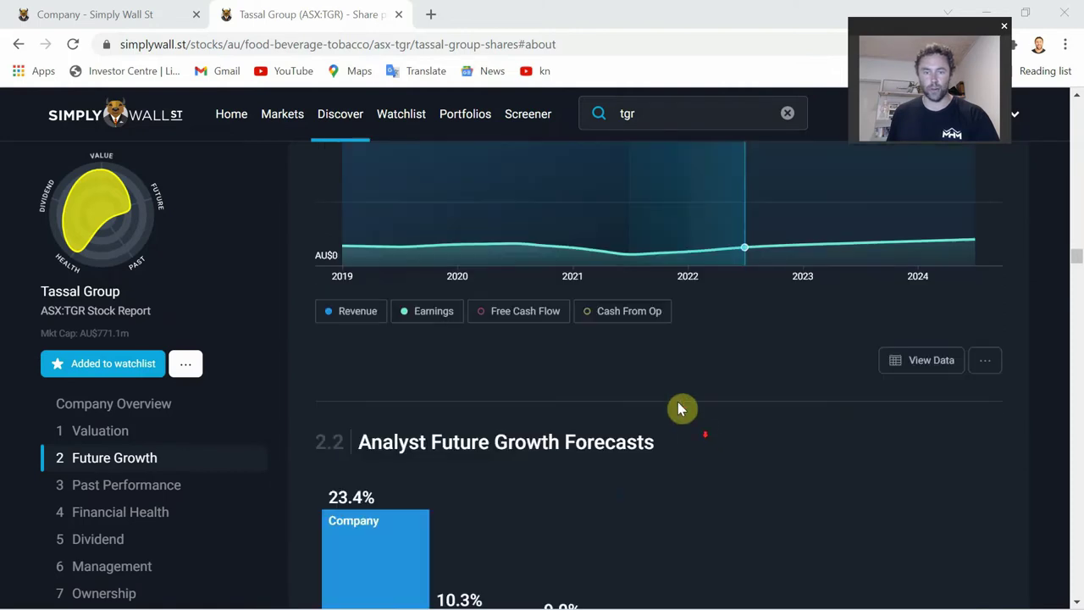
{"action": "left_click", "coordinate": [523, 313]}
{"action": "scroll", "coordinate": [617, 296], "scroll_direction": "up", "scroll_amount": 2}
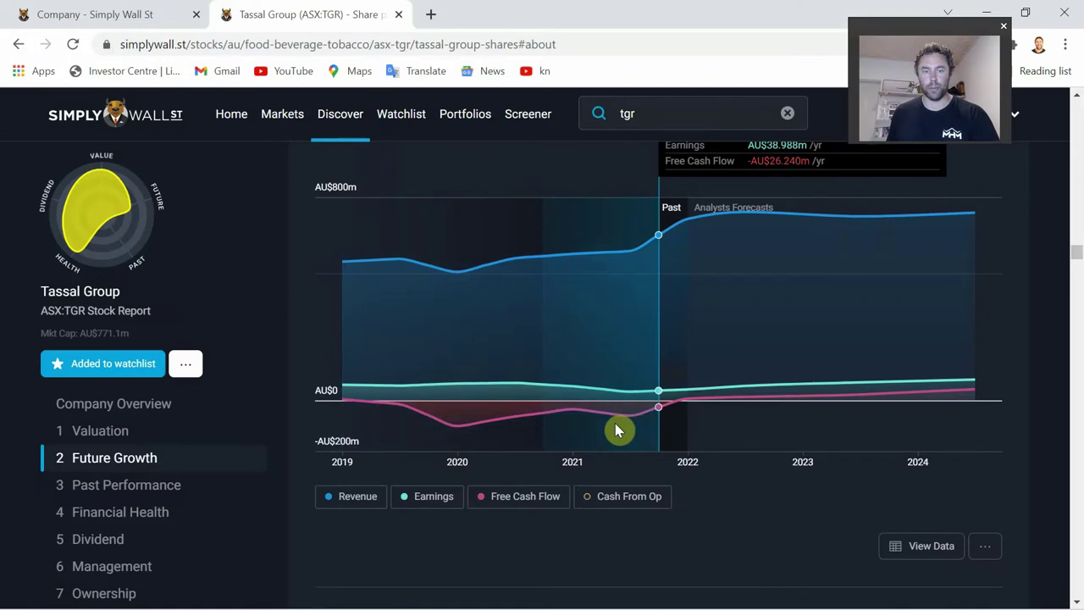
{"action": "scroll", "coordinate": [598, 423], "scroll_direction": "up", "scroll_amount": 2}
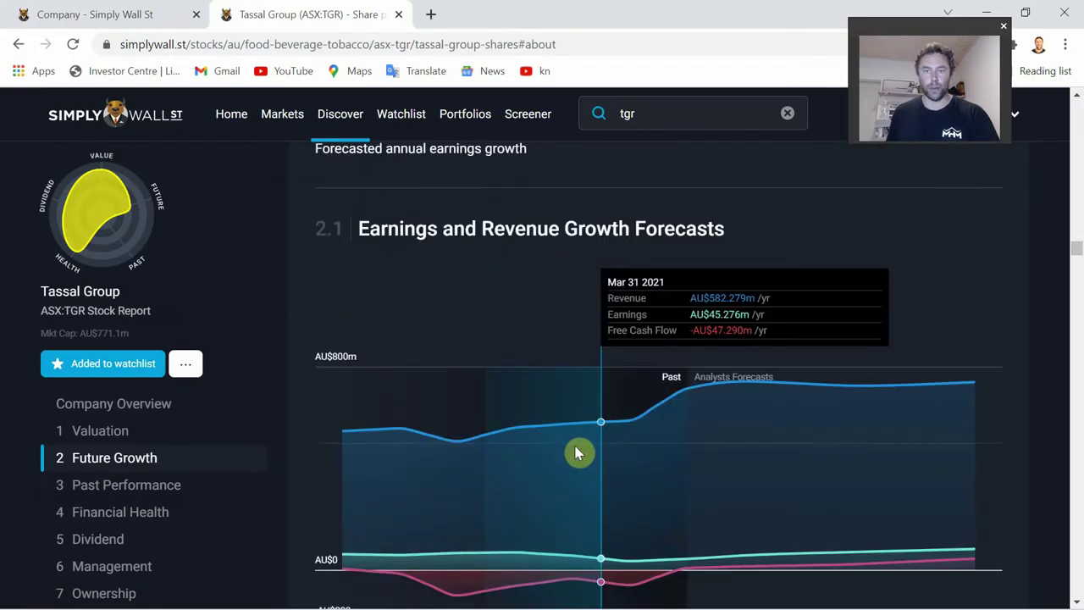
{"action": "scroll", "coordinate": [571, 432], "scroll_direction": "down", "scroll_amount": 6}
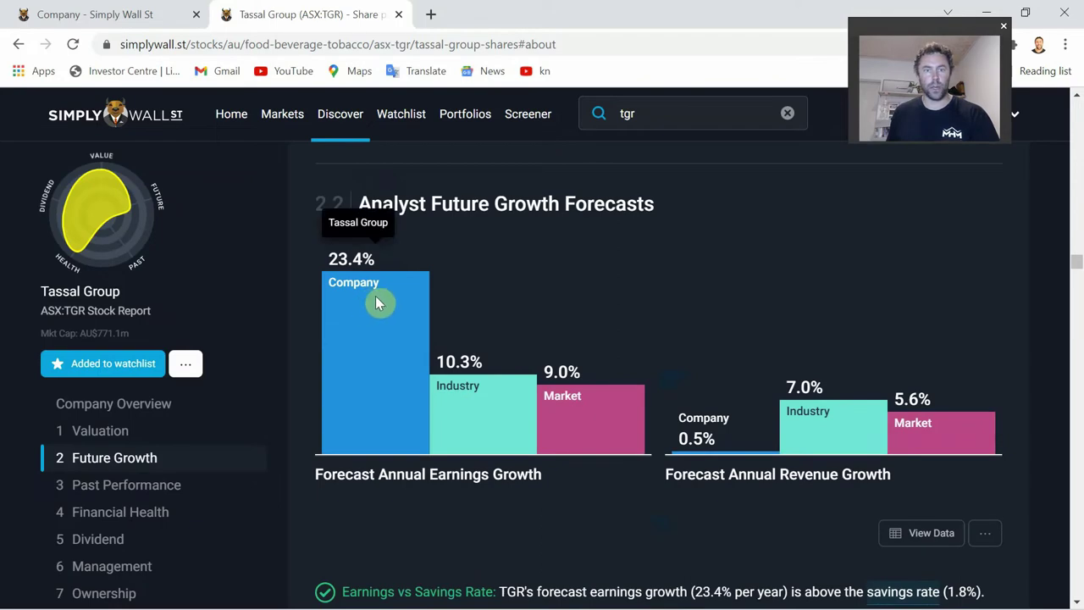
Step: Scroll past the growth checks, EPS forecast and 9.5% Future ROE gauge to Past Performance
{"action": "scroll", "coordinate": [467, 376], "scroll_direction": "down", "scroll_amount": 2}
{"action": "scroll", "coordinate": [440, 382], "scroll_direction": "down", "scroll_amount": 1}
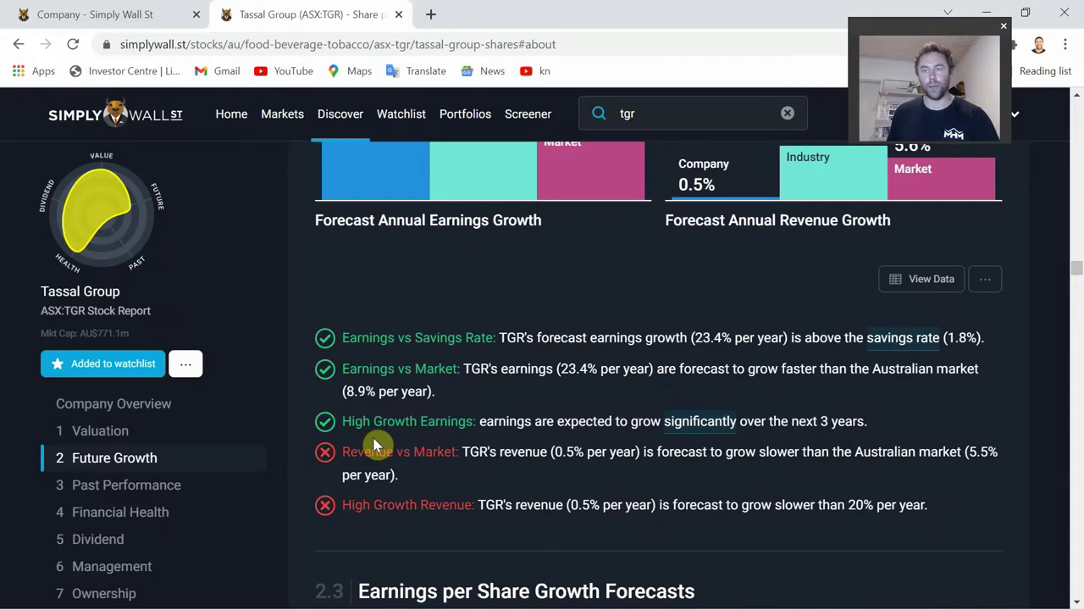
{"action": "scroll", "coordinate": [407, 451], "scroll_direction": "down", "scroll_amount": 2}
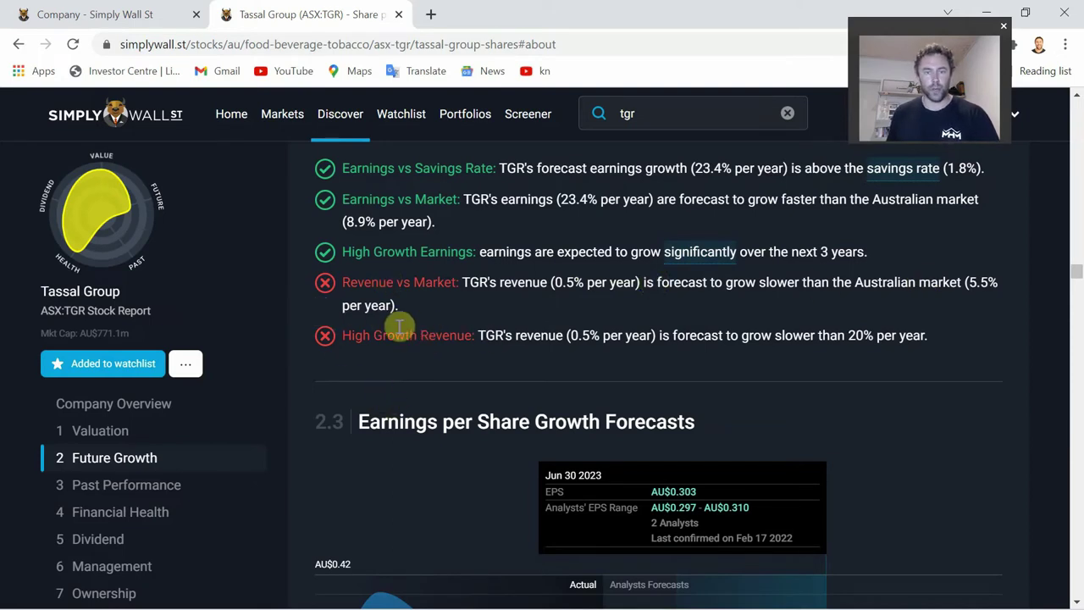
{"action": "scroll", "coordinate": [624, 416], "scroll_direction": "down", "scroll_amount": 2}
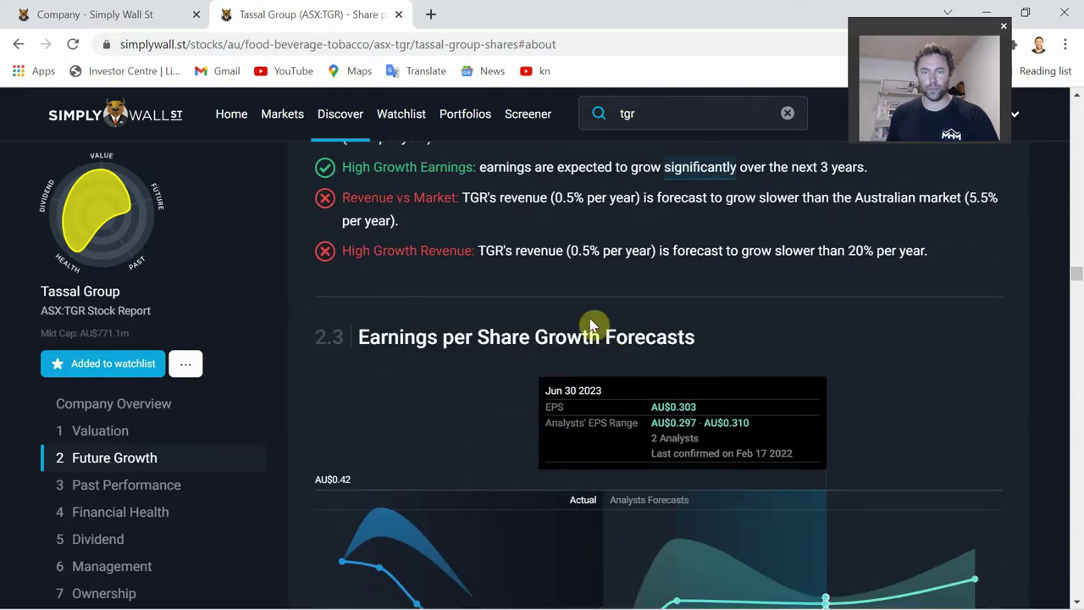
{"action": "scroll", "coordinate": [463, 286], "scroll_direction": "down", "scroll_amount": 4}
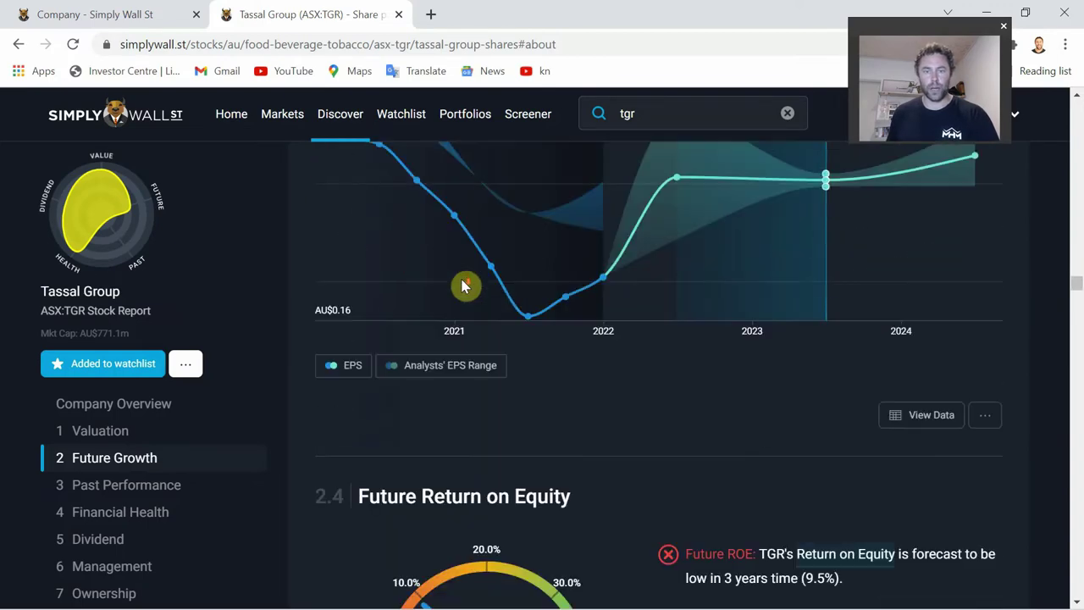
{"action": "scroll", "coordinate": [565, 347], "scroll_direction": "down", "scroll_amount": 1}
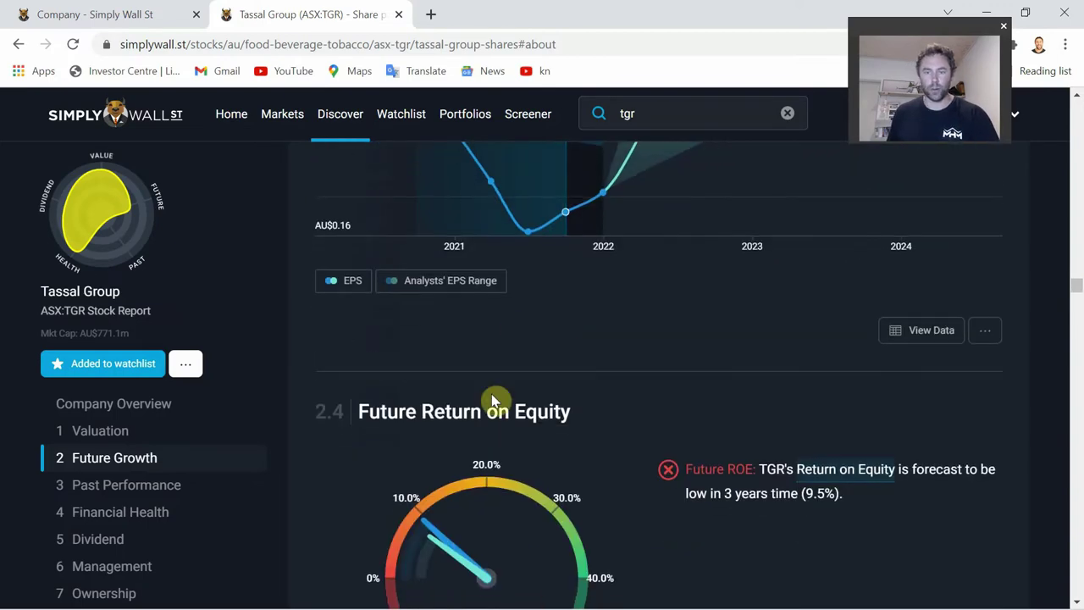
{"action": "scroll", "coordinate": [752, 438], "scroll_direction": "down", "scroll_amount": 1}
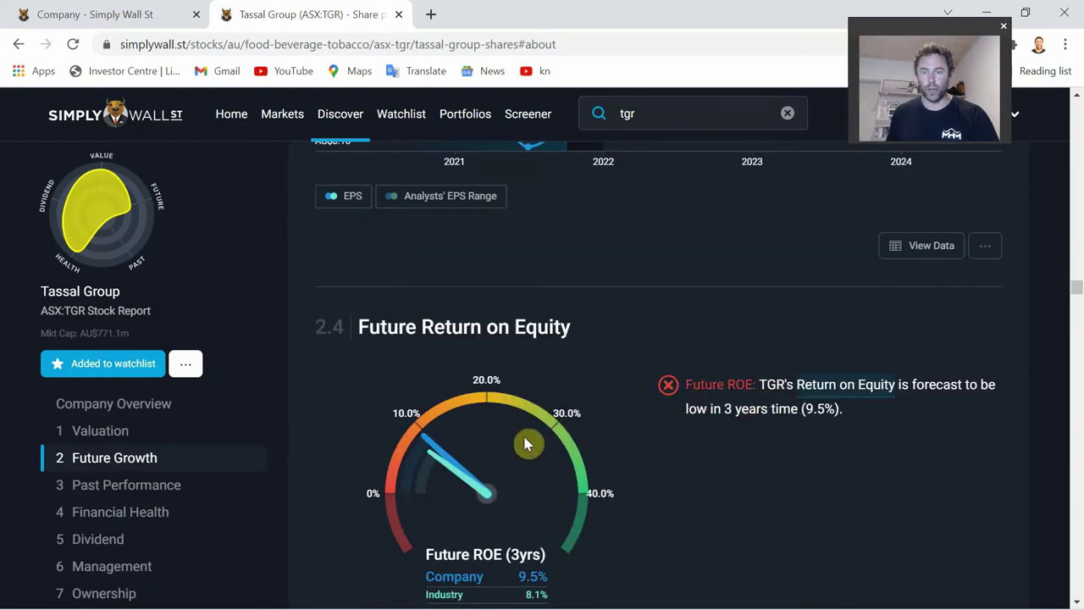
{"action": "scroll", "coordinate": [508, 449], "scroll_direction": "down", "scroll_amount": 2}
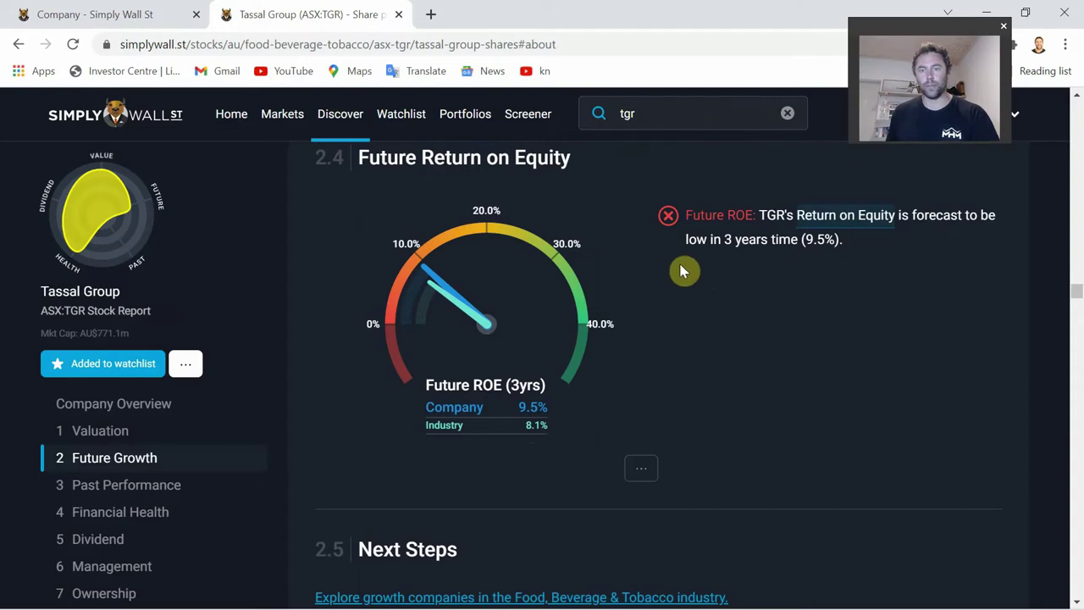
{"action": "scroll", "coordinate": [653, 310], "scroll_direction": "down", "scroll_amount": 3}
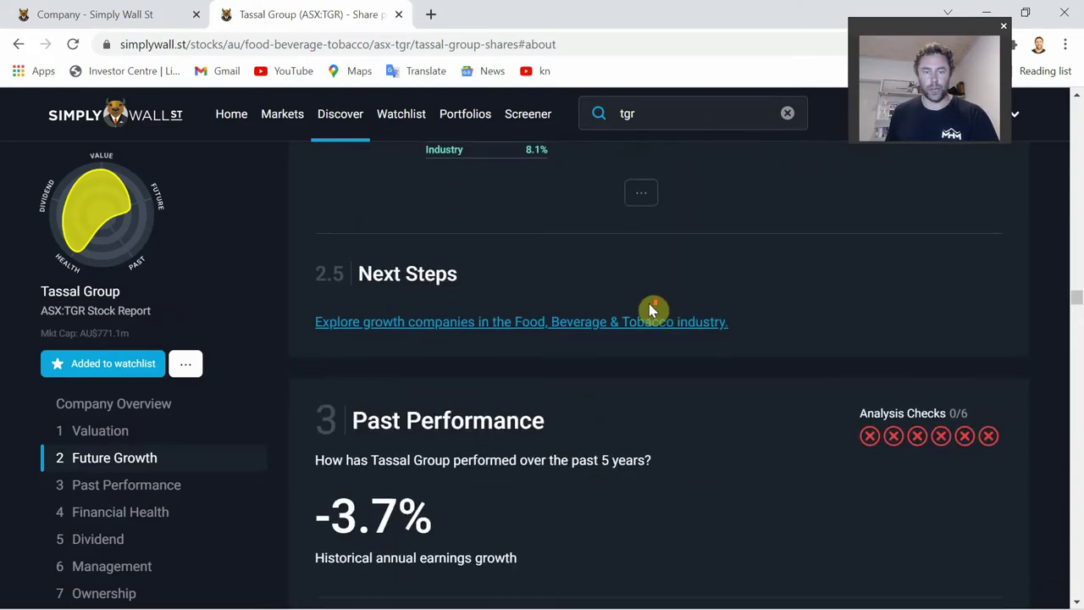
Step: Inspect the earnings and revenue history chart: June 2018 revenue AU$481.374m, earnings AU$57.293m, 11.9% margin
{"action": "scroll", "coordinate": [649, 304], "scroll_direction": "down", "scroll_amount": 2}
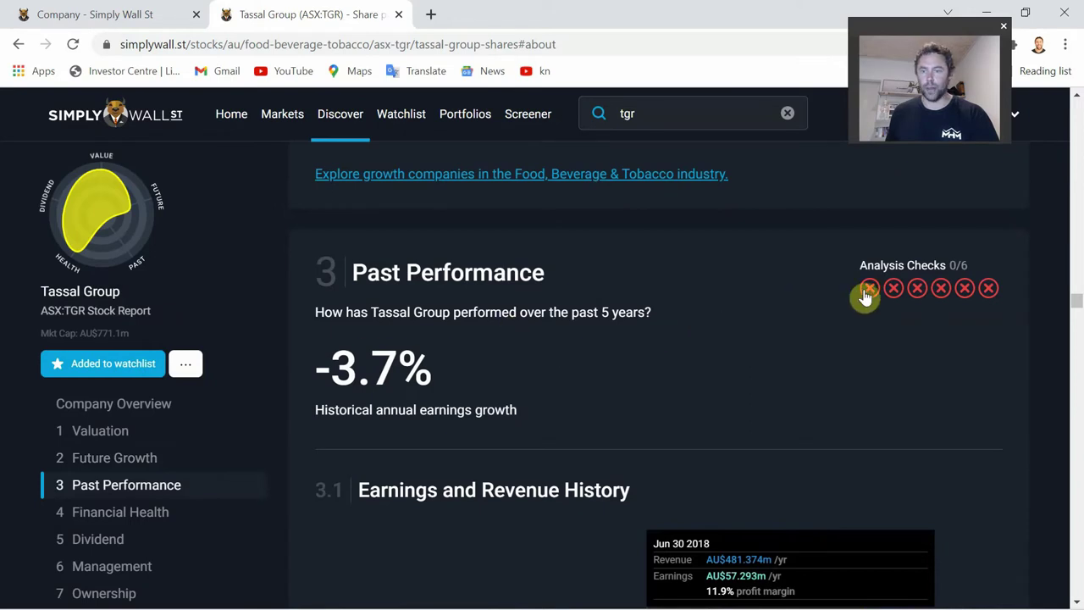
{"action": "mouse_move", "coordinate": [924, 290]}
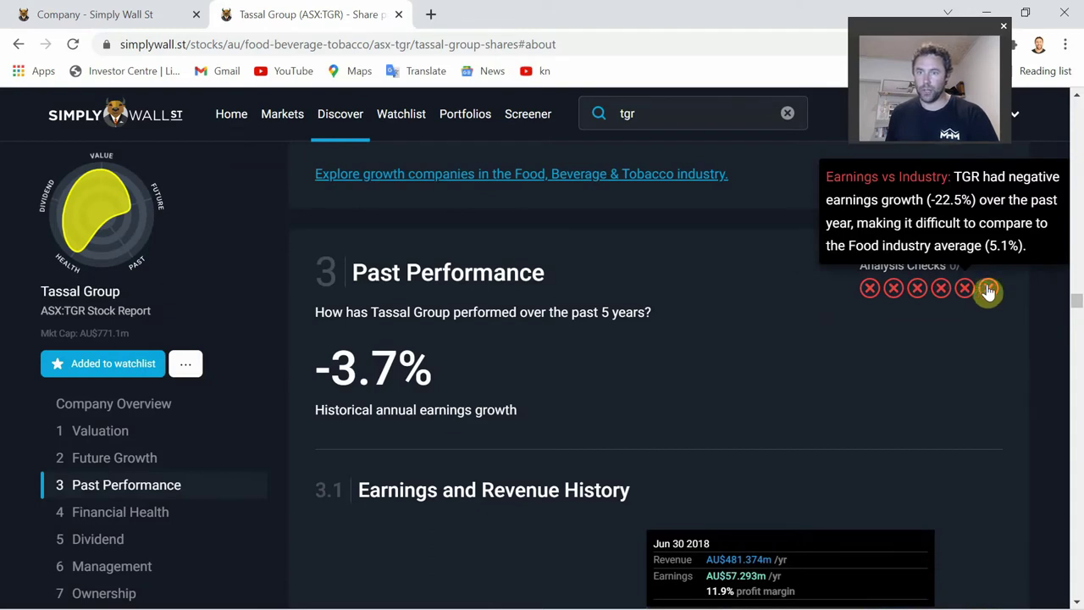
{"action": "mouse_move", "coordinate": [866, 292]}
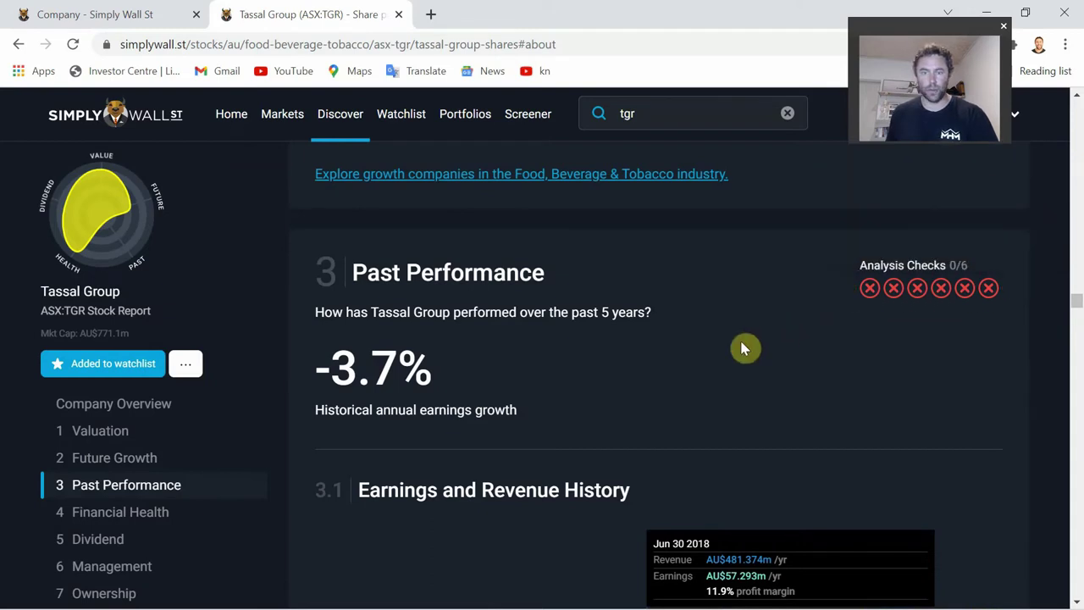
{"action": "scroll", "coordinate": [660, 326], "scroll_direction": "down", "scroll_amount": 1}
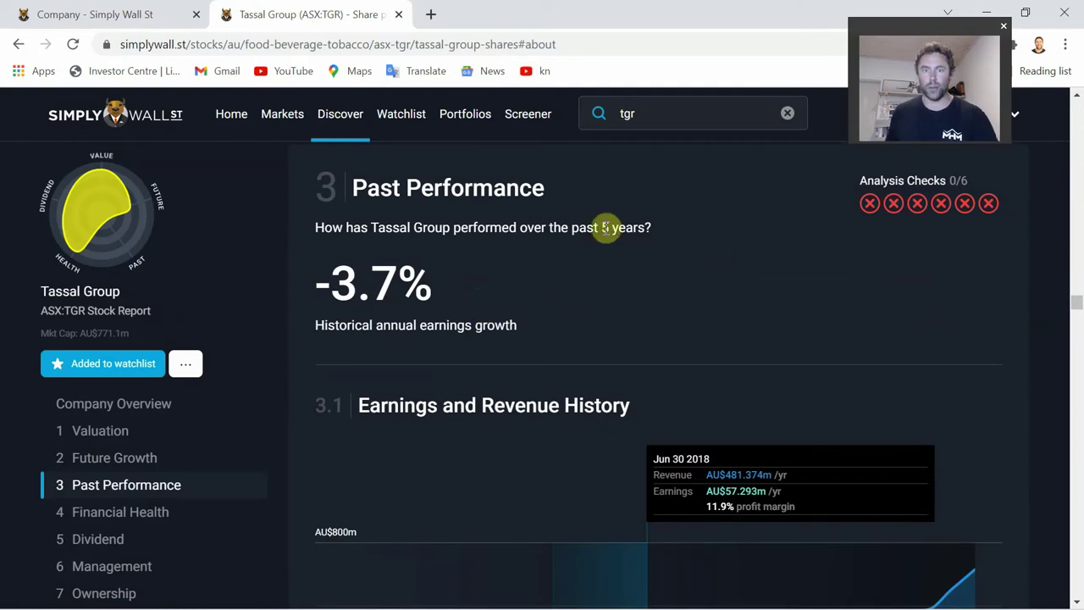
{"action": "mouse_move", "coordinate": [876, 211]}
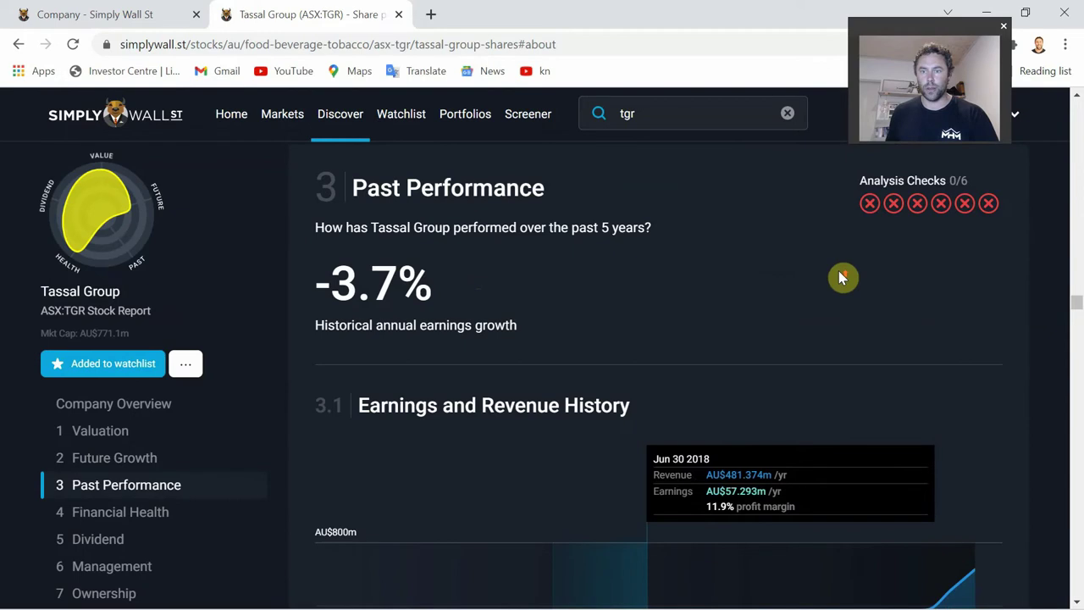
{"action": "scroll", "coordinate": [839, 271], "scroll_direction": "up", "scroll_amount": 1}
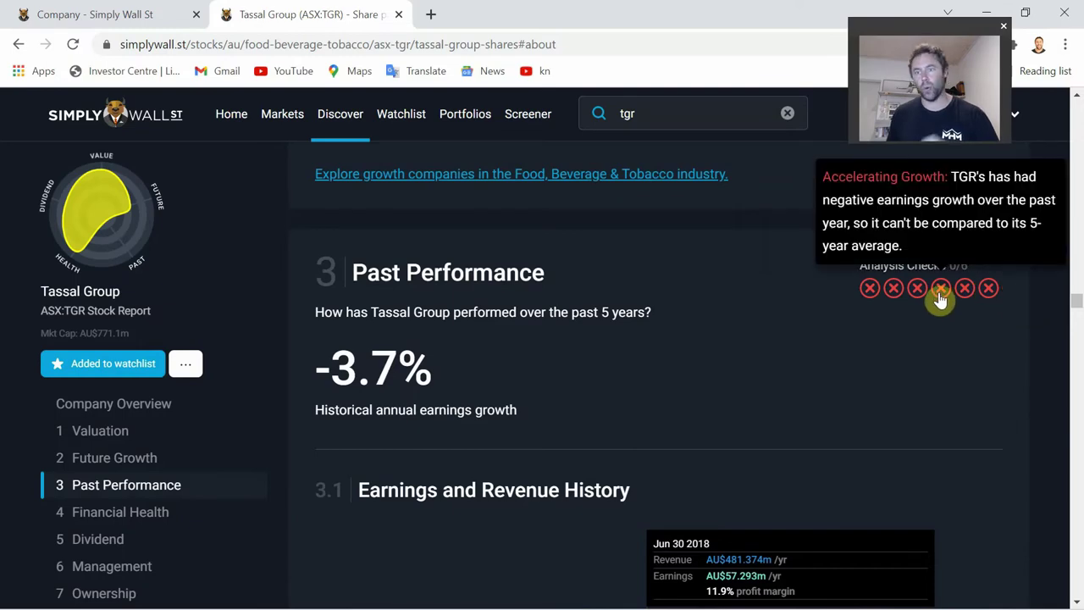
{"action": "scroll", "coordinate": [732, 376], "scroll_direction": "down", "scroll_amount": 2}
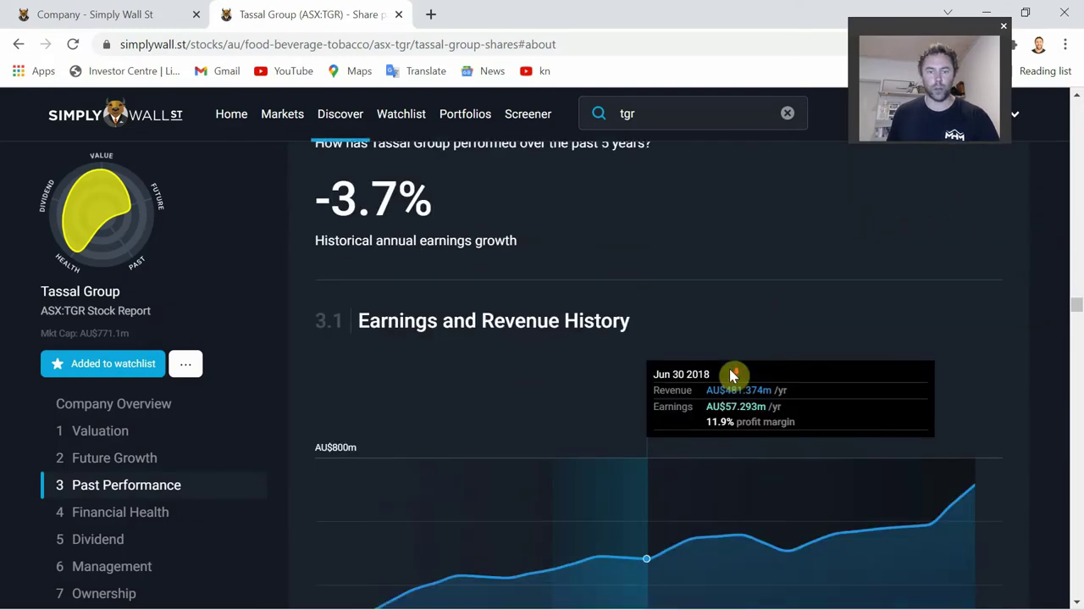
Step: Scroll past the earnings growth, ROE, ROA and ROCE charts to the Financial Position Analysis charts
{"action": "scroll", "coordinate": [410, 337], "scroll_direction": "down", "scroll_amount": 2}
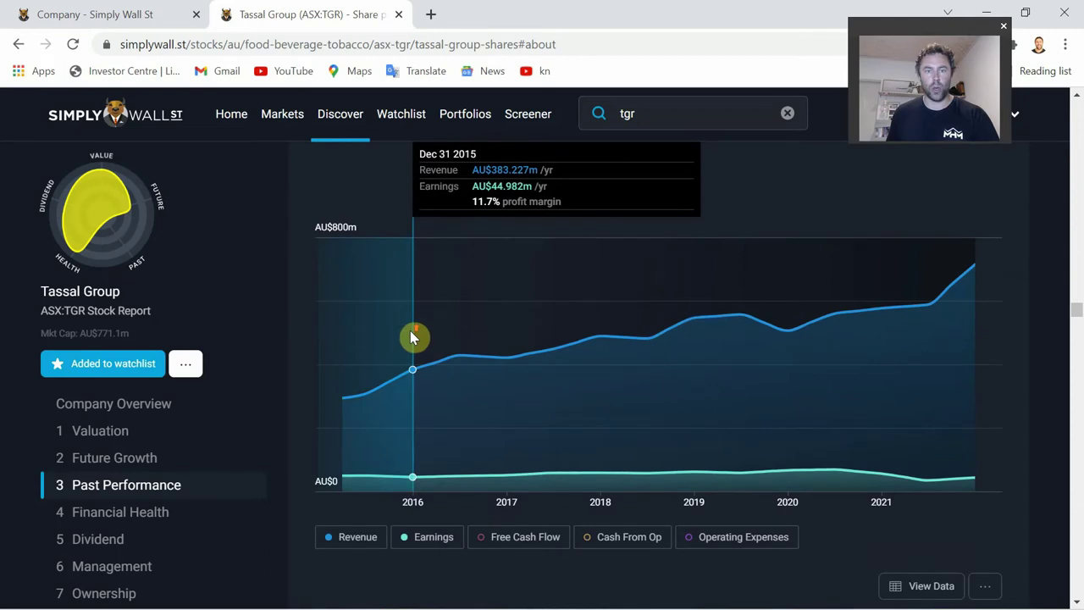
{"action": "scroll", "coordinate": [669, 414], "scroll_direction": "up", "scroll_amount": 2}
{"action": "scroll", "coordinate": [658, 414], "scroll_direction": "down", "scroll_amount": 2}
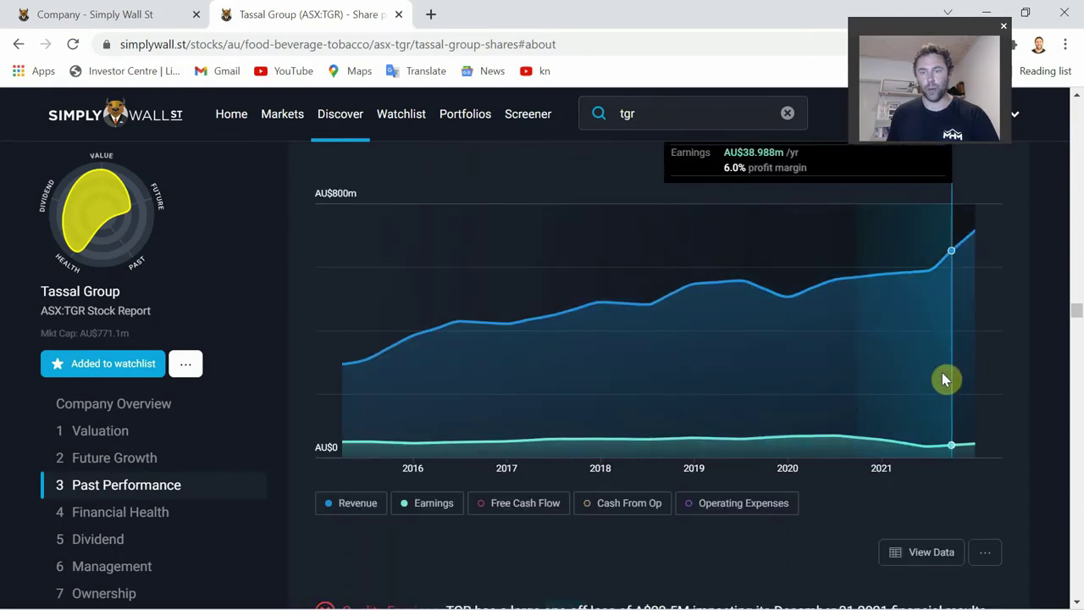
{"action": "scroll", "coordinate": [932, 398], "scroll_direction": "up", "scroll_amount": 1}
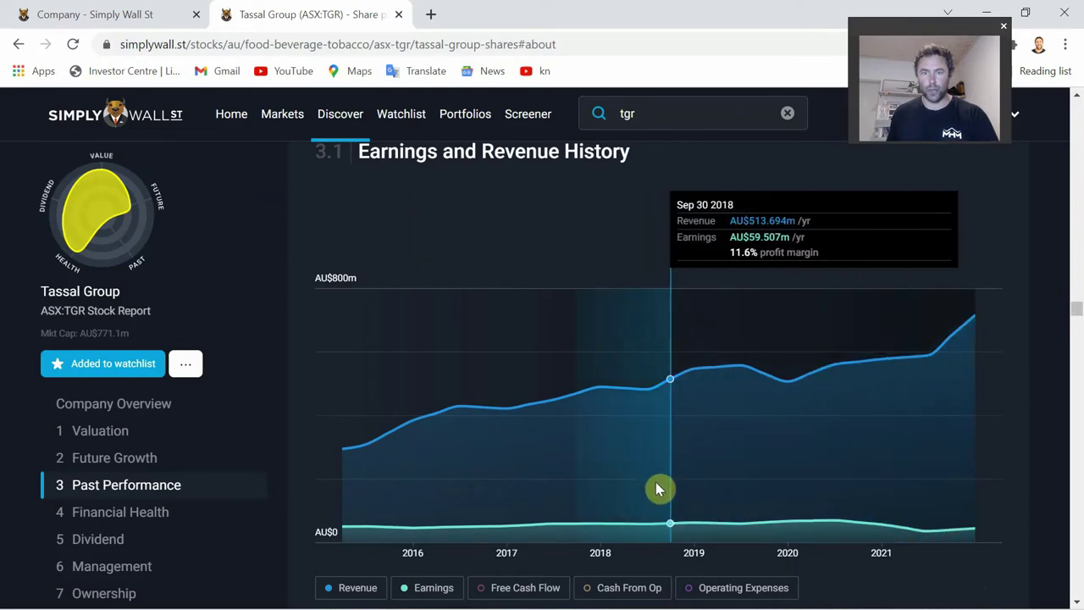
{"action": "scroll", "coordinate": [657, 483], "scroll_direction": "down", "scroll_amount": 4}
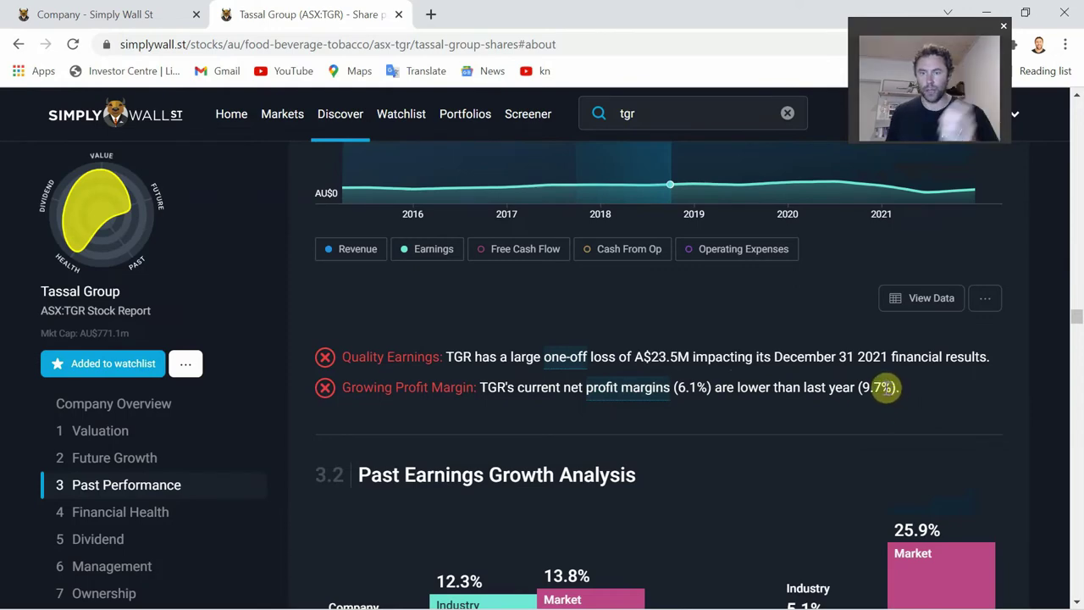
{"action": "scroll", "coordinate": [797, 414], "scroll_direction": "down", "scroll_amount": 3}
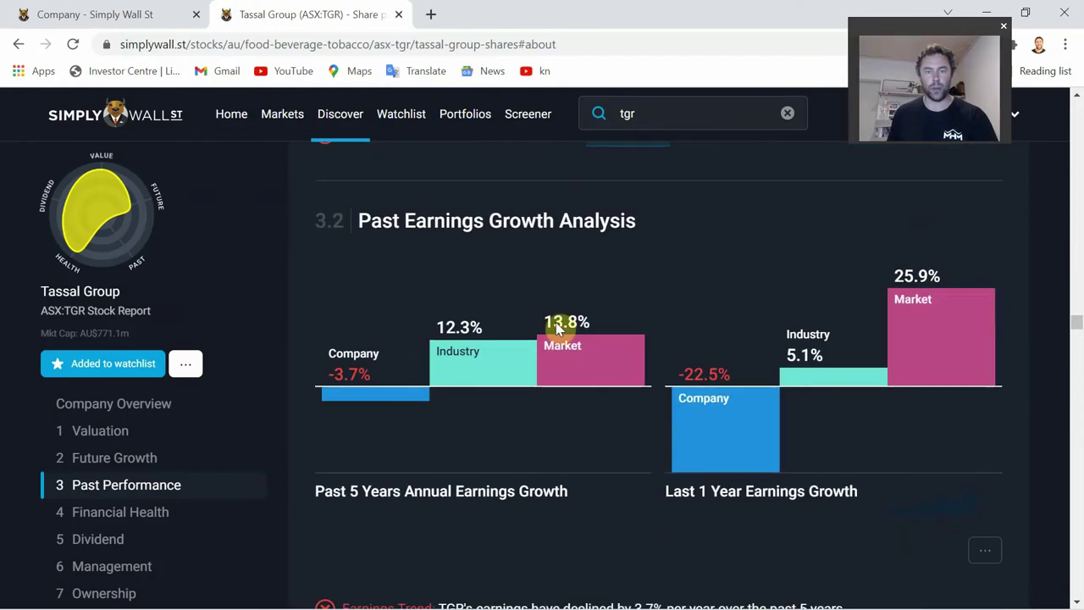
{"action": "scroll", "coordinate": [548, 382], "scroll_direction": "down", "scroll_amount": 4}
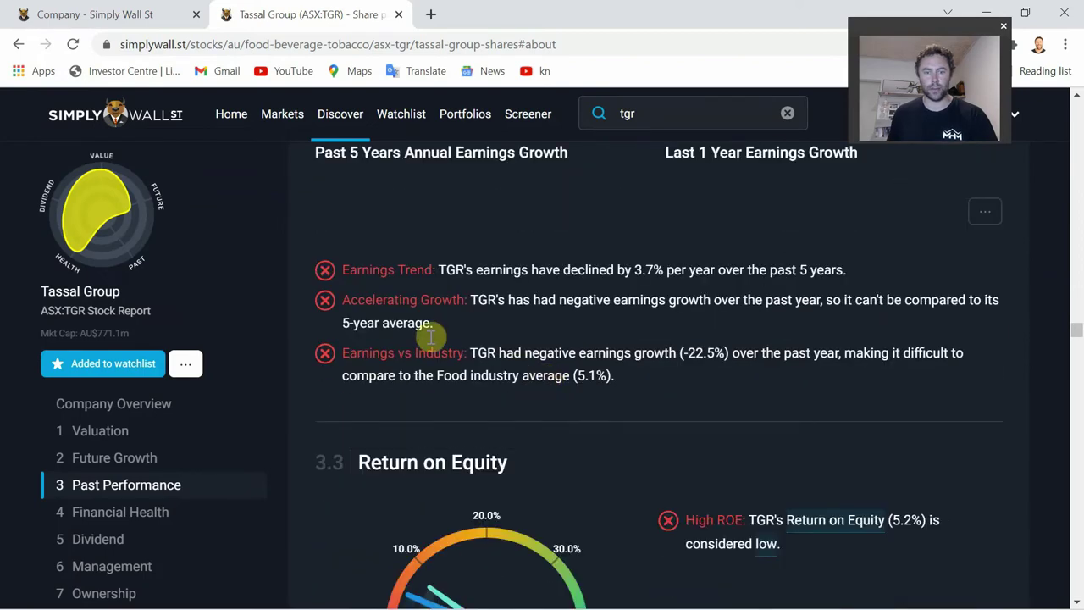
{"action": "scroll", "coordinate": [431, 338], "scroll_direction": "down", "scroll_amount": 3}
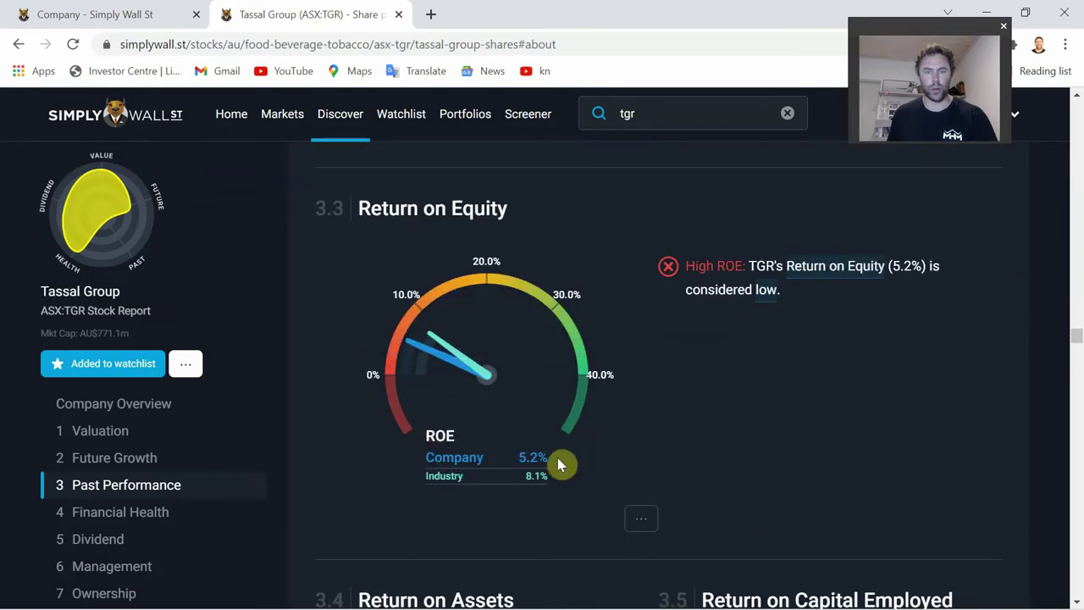
{"action": "scroll", "coordinate": [474, 457], "scroll_direction": "down", "scroll_amount": 4}
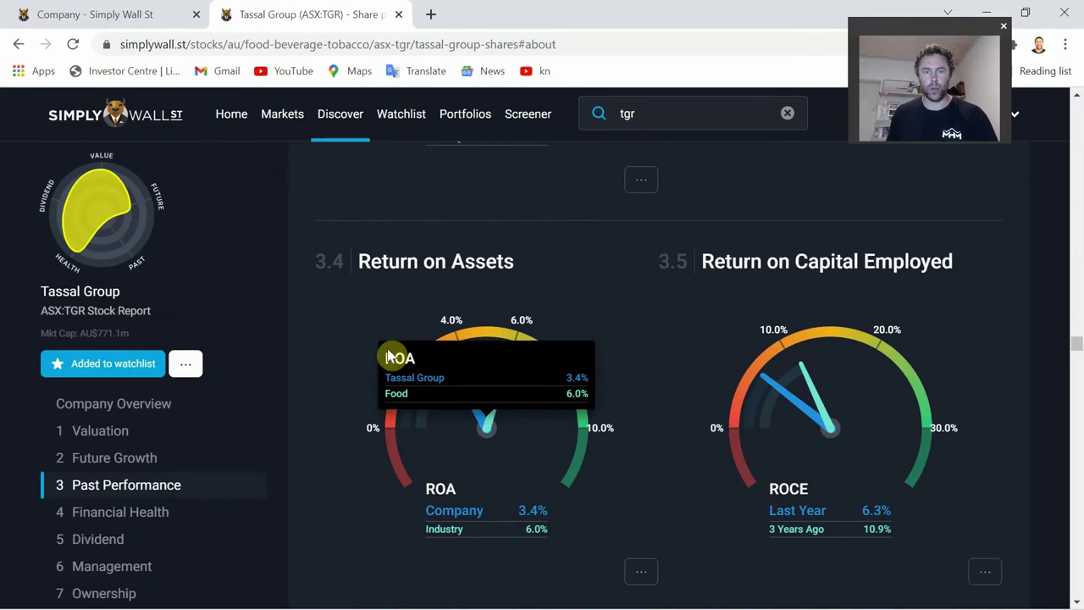
{"action": "mouse_move", "coordinate": [803, 351]}
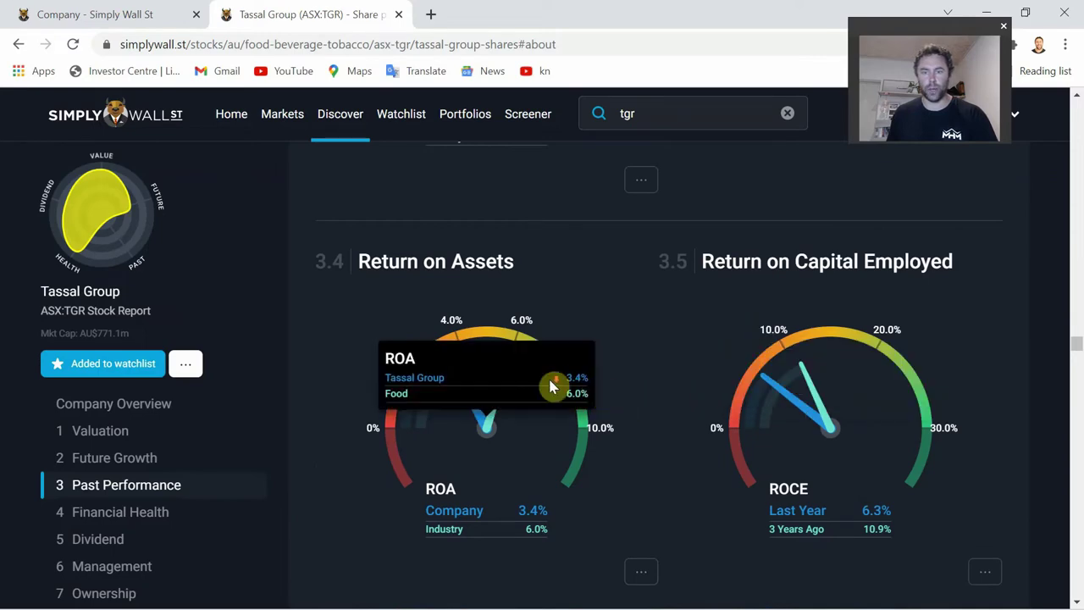
{"action": "scroll", "coordinate": [551, 387], "scroll_direction": "down", "scroll_amount": 3}
{"action": "scroll", "coordinate": [551, 387], "scroll_direction": "down", "scroll_amount": 5}
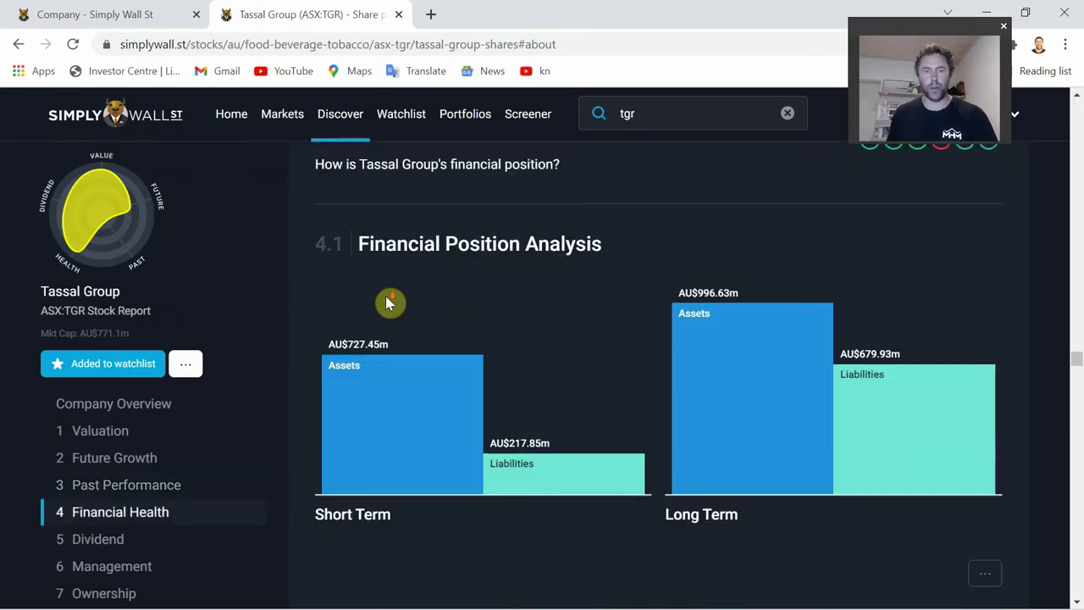
Step: Read the Debt to Equity and Balance Sheet charts, then continue to the 3.88% dividend yield
{"action": "scroll", "coordinate": [388, 303], "scroll_direction": "down", "scroll_amount": 1}
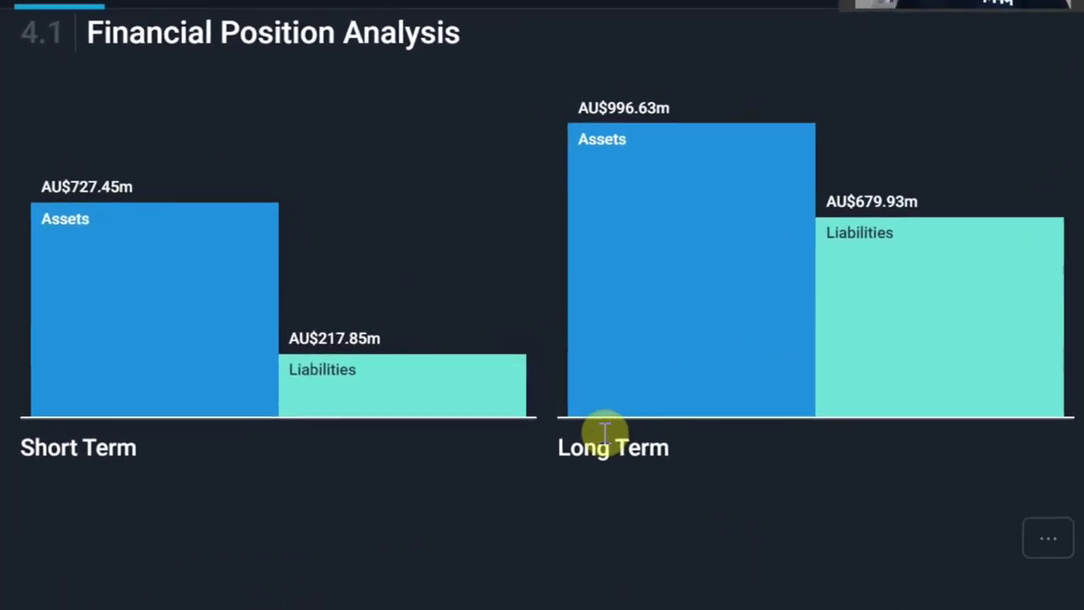
{"action": "mouse_move", "coordinate": [161, 336]}
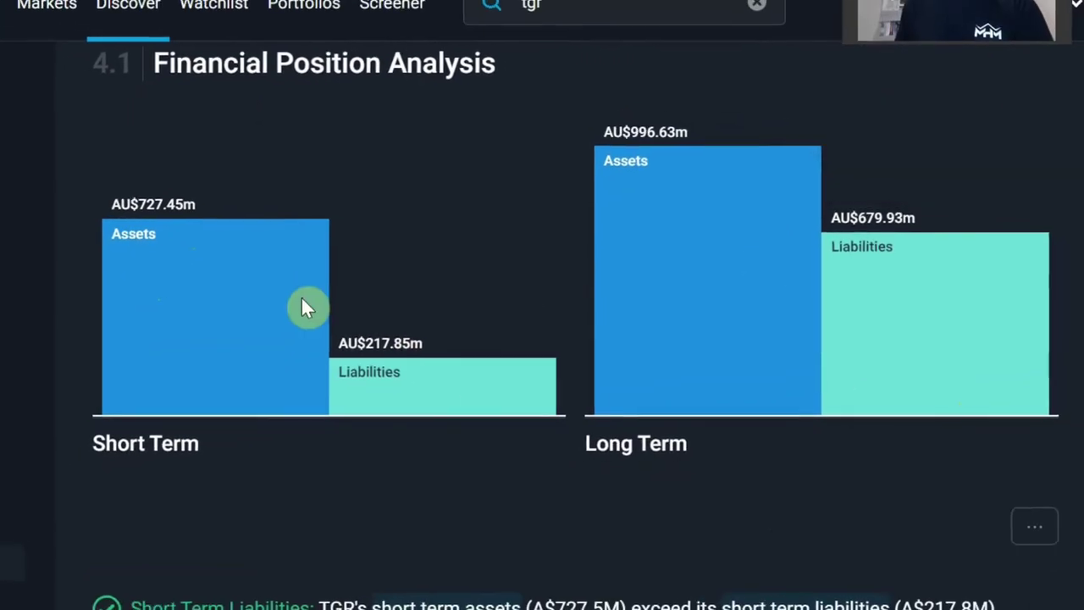
{"action": "mouse_move", "coordinate": [490, 405]}
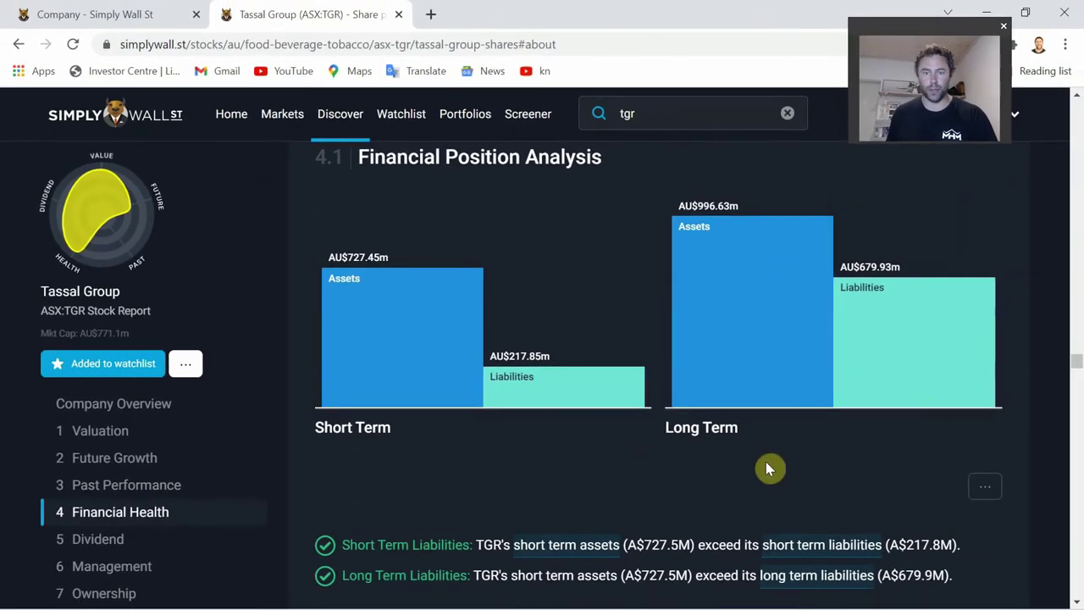
{"action": "scroll", "coordinate": [769, 467], "scroll_direction": "down", "scroll_amount": 1}
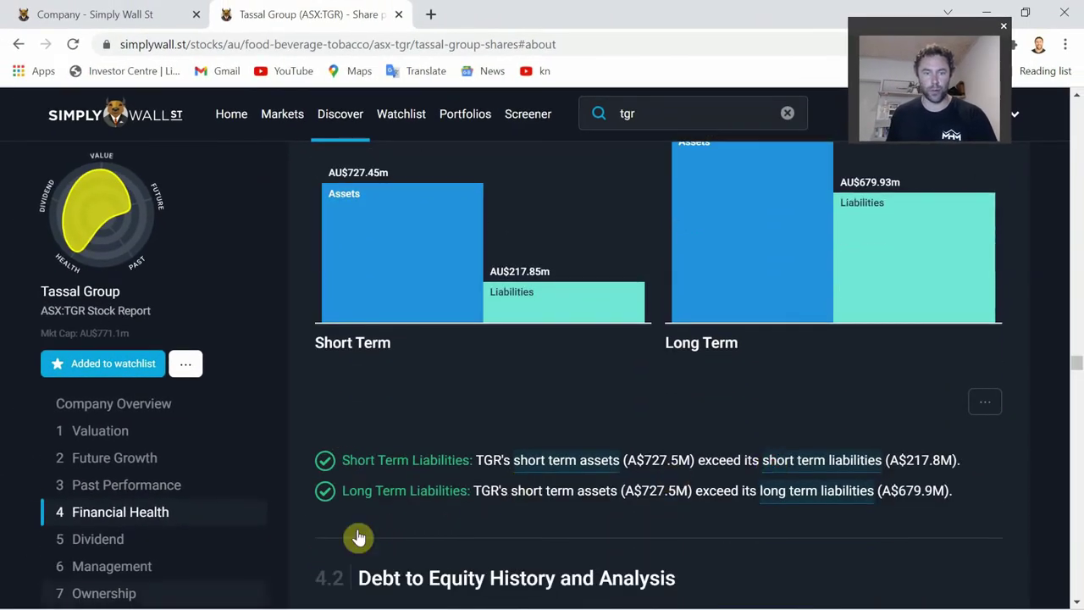
{"action": "scroll", "coordinate": [403, 522], "scroll_direction": "down", "scroll_amount": 5}
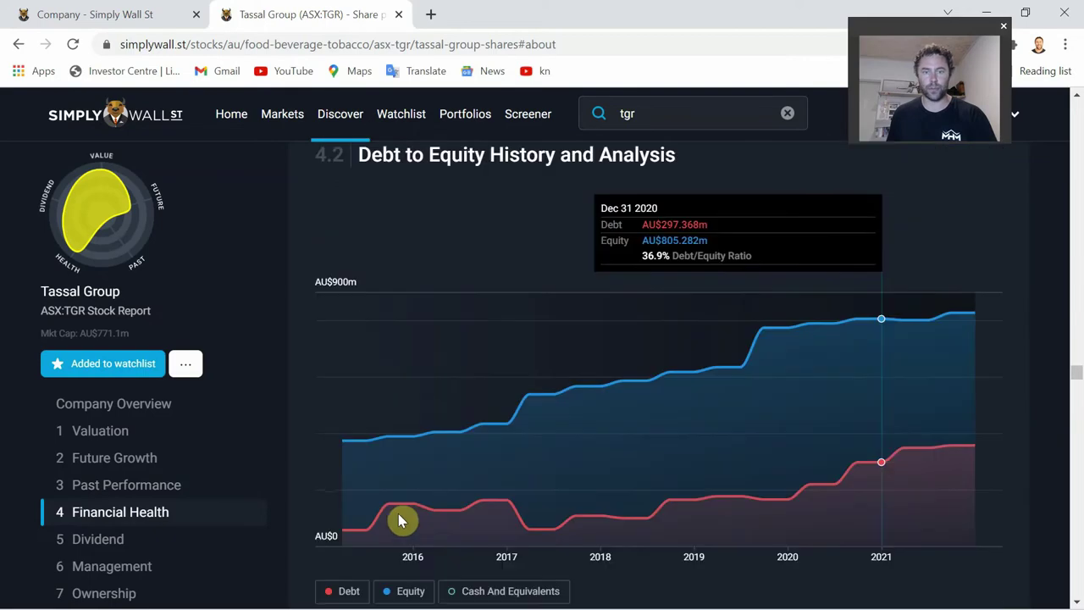
{"action": "scroll", "coordinate": [392, 515], "scroll_direction": "down", "scroll_amount": 2}
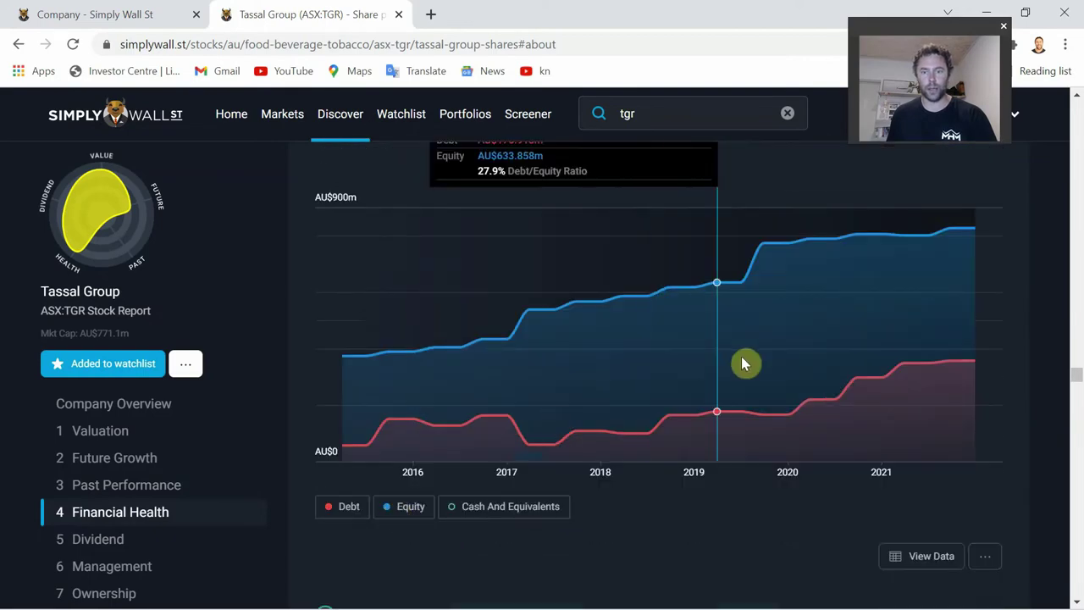
{"action": "scroll", "coordinate": [745, 363], "scroll_direction": "down", "scroll_amount": 5}
{"action": "scroll", "coordinate": [711, 394], "scroll_direction": "down", "scroll_amount": 1}
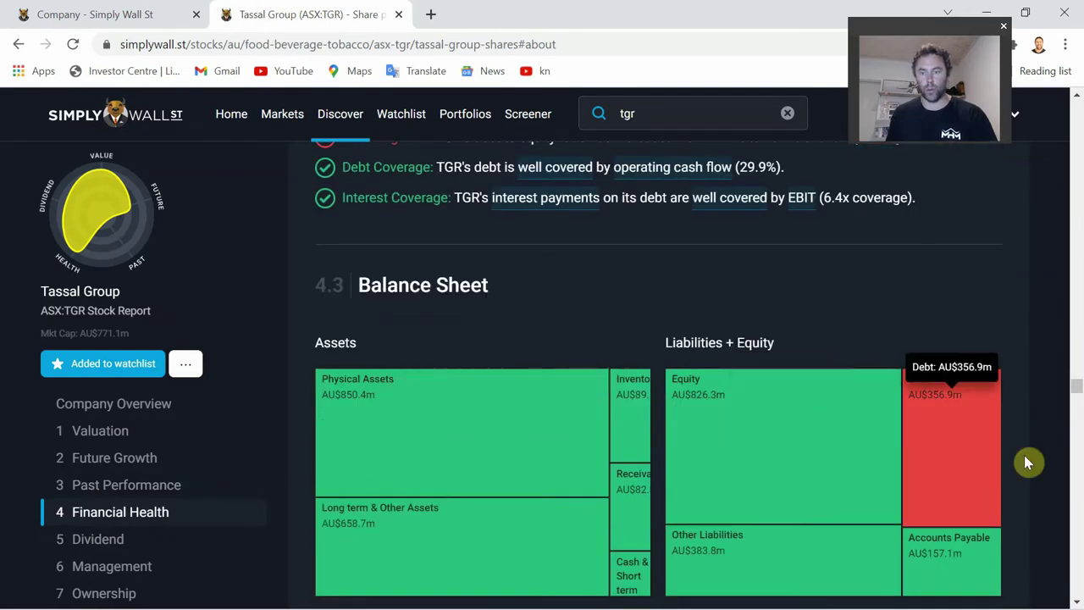
{"action": "scroll", "coordinate": [946, 444], "scroll_direction": "down", "scroll_amount": 6}
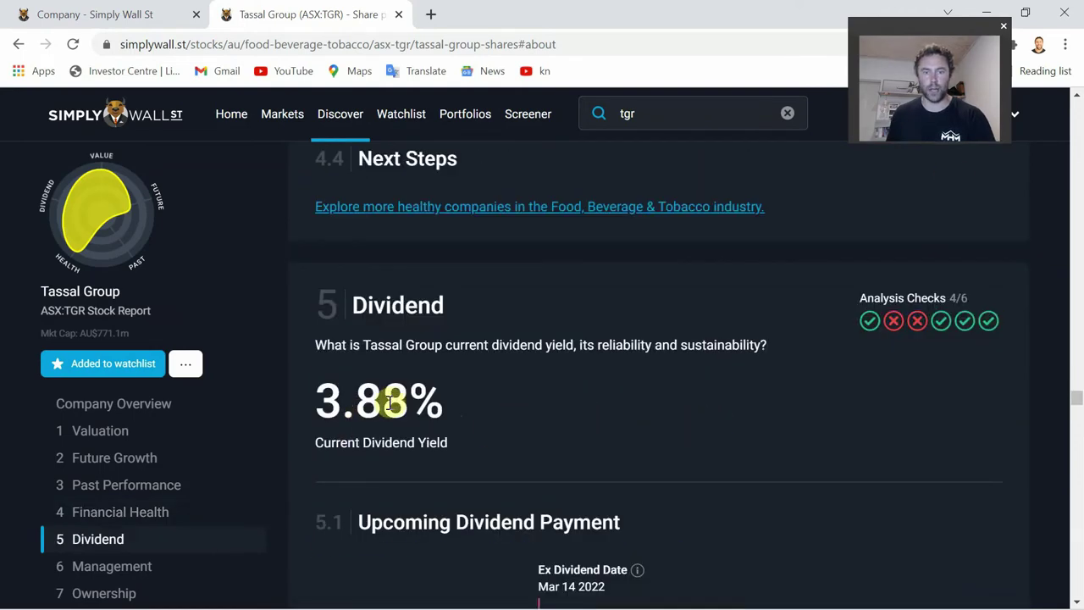
Step: Scroll past Upcoming Dividend Payment and payment stability to the 73.5% payout ratio
{"action": "scroll", "coordinate": [390, 405], "scroll_direction": "down", "scroll_amount": 4}
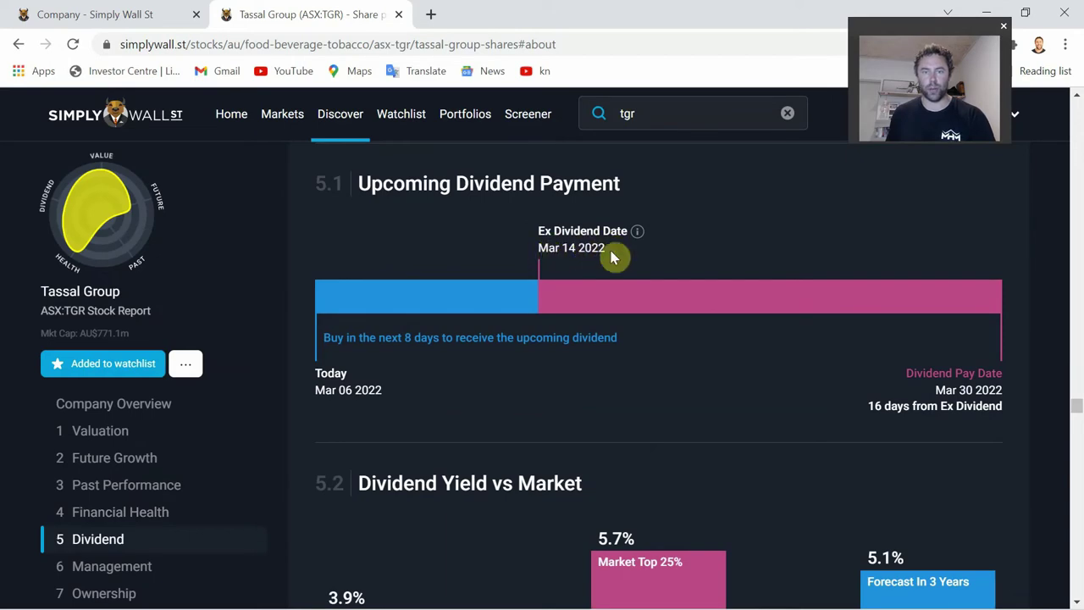
{"action": "scroll", "coordinate": [595, 301], "scroll_direction": "down", "scroll_amount": 1}
{"action": "scroll", "coordinate": [596, 301], "scroll_direction": "down", "scroll_amount": 10}
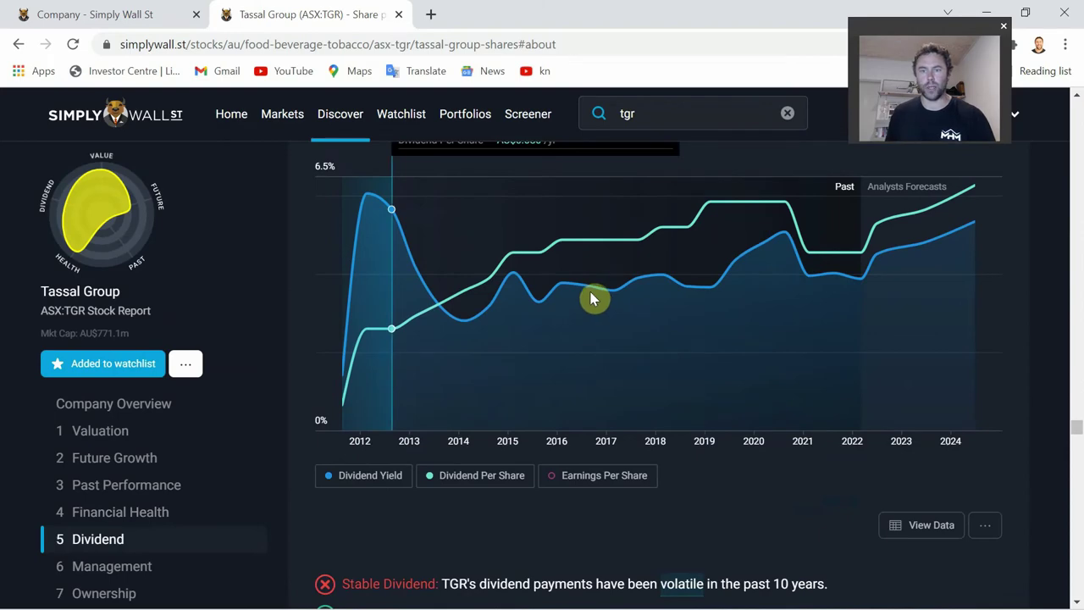
{"action": "scroll", "coordinate": [555, 285], "scroll_direction": "up", "scroll_amount": 2}
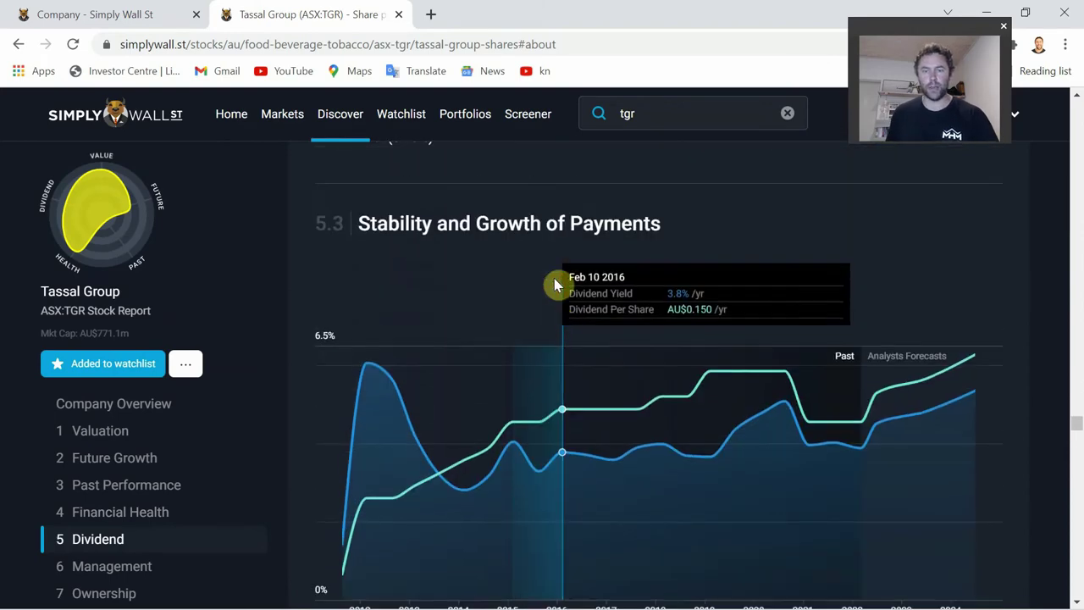
{"action": "scroll", "coordinate": [556, 285], "scroll_direction": "down", "scroll_amount": 1}
{"action": "scroll", "coordinate": [555, 285], "scroll_direction": "down", "scroll_amount": 6}
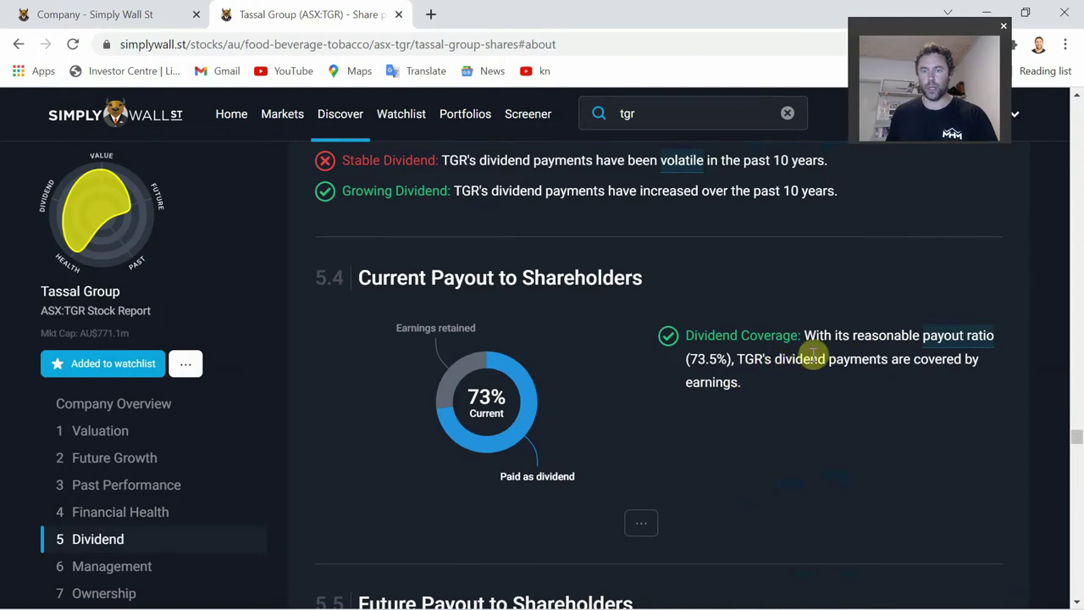
Step: Scroll past the future payout forecast to Management's 8.1-year average tenure and CEO figures
{"action": "scroll", "coordinate": [581, 327], "scroll_direction": "down", "scroll_amount": 2}
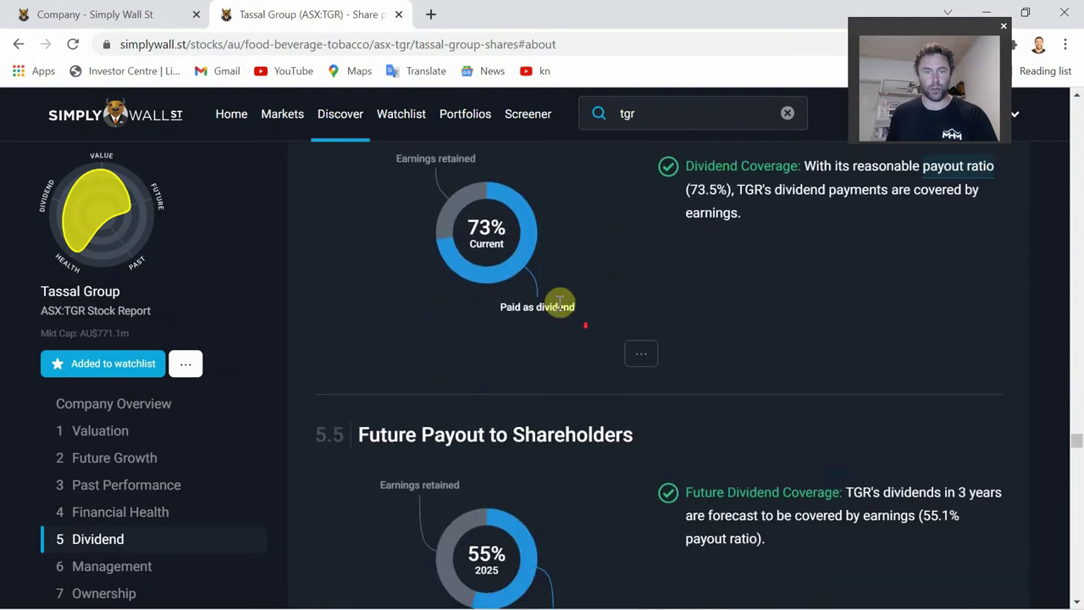
{"action": "scroll", "coordinate": [564, 269], "scroll_direction": "up", "scroll_amount": 1}
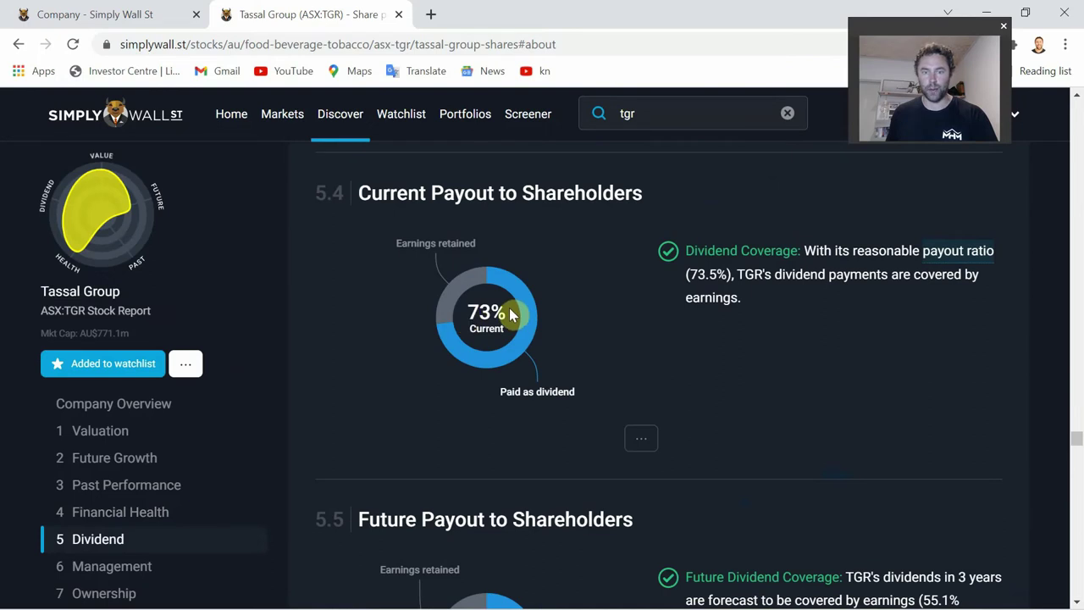
{"action": "scroll", "coordinate": [549, 343], "scroll_direction": "down", "scroll_amount": 3}
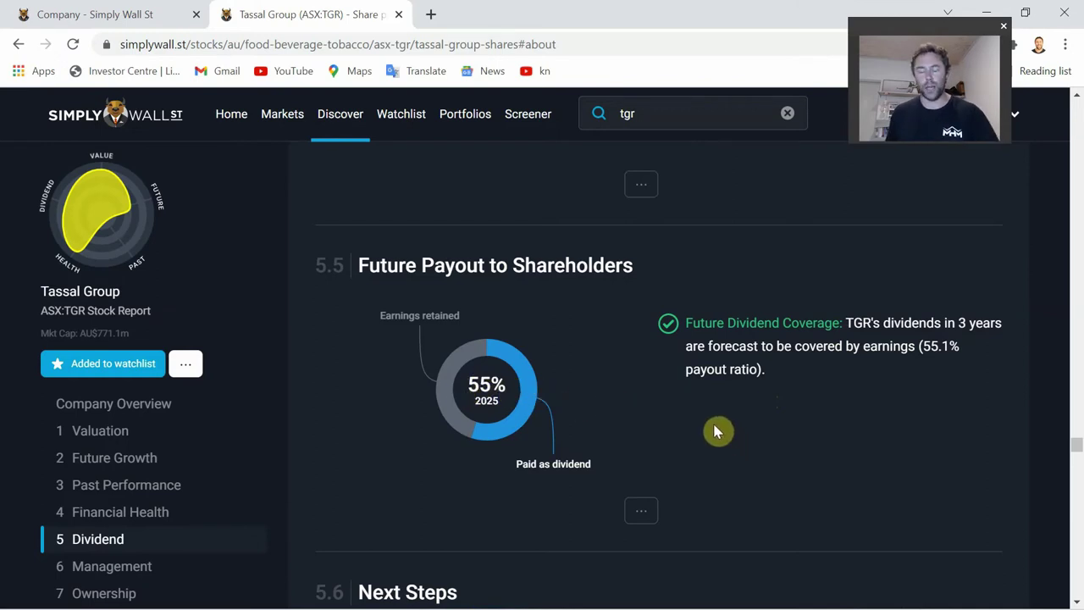
{"action": "scroll", "coordinate": [713, 431], "scroll_direction": "down", "scroll_amount": 6}
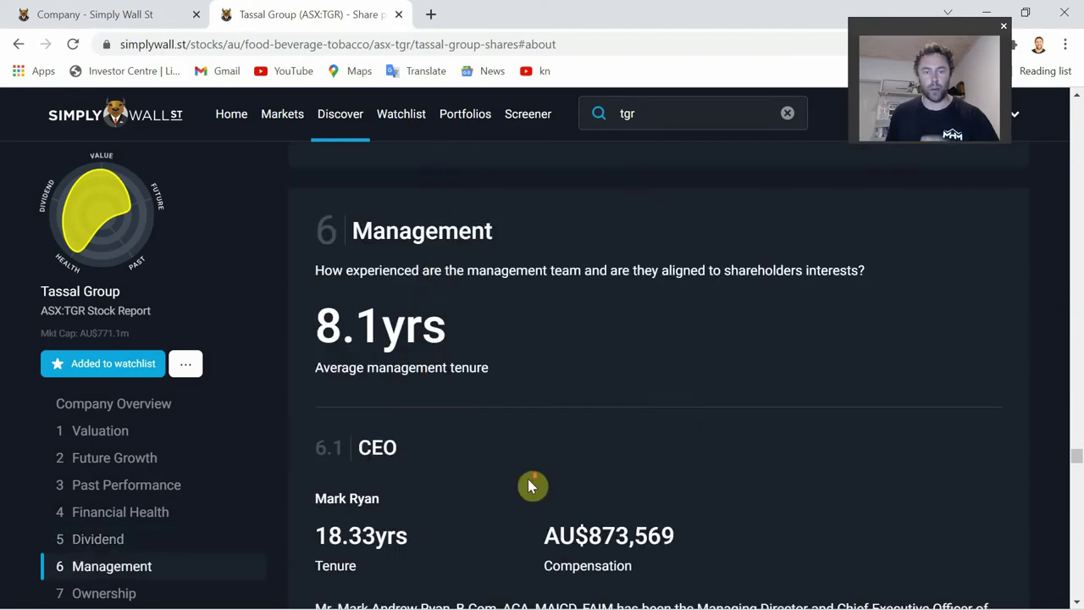
Step: Scroll through the Leadership Team and Board Members tenure figures
{"action": "scroll", "coordinate": [527, 474], "scroll_direction": "down", "scroll_amount": 2}
{"action": "scroll", "coordinate": [429, 339], "scroll_direction": "down", "scroll_amount": 1}
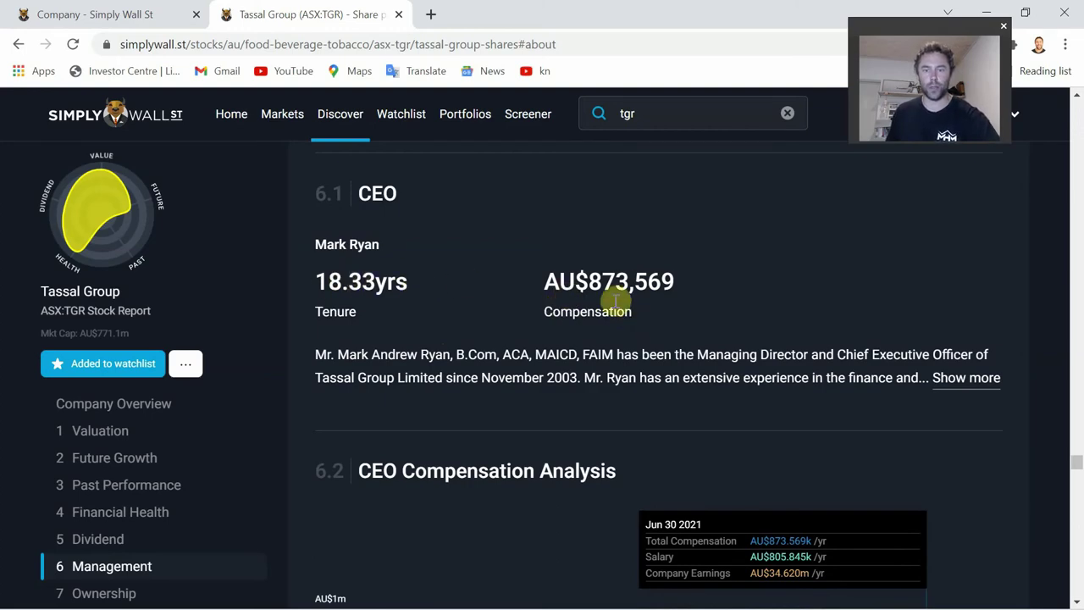
{"action": "scroll", "coordinate": [601, 308], "scroll_direction": "down", "scroll_amount": 5}
{"action": "scroll", "coordinate": [399, 318], "scroll_direction": "down", "scroll_amount": 6}
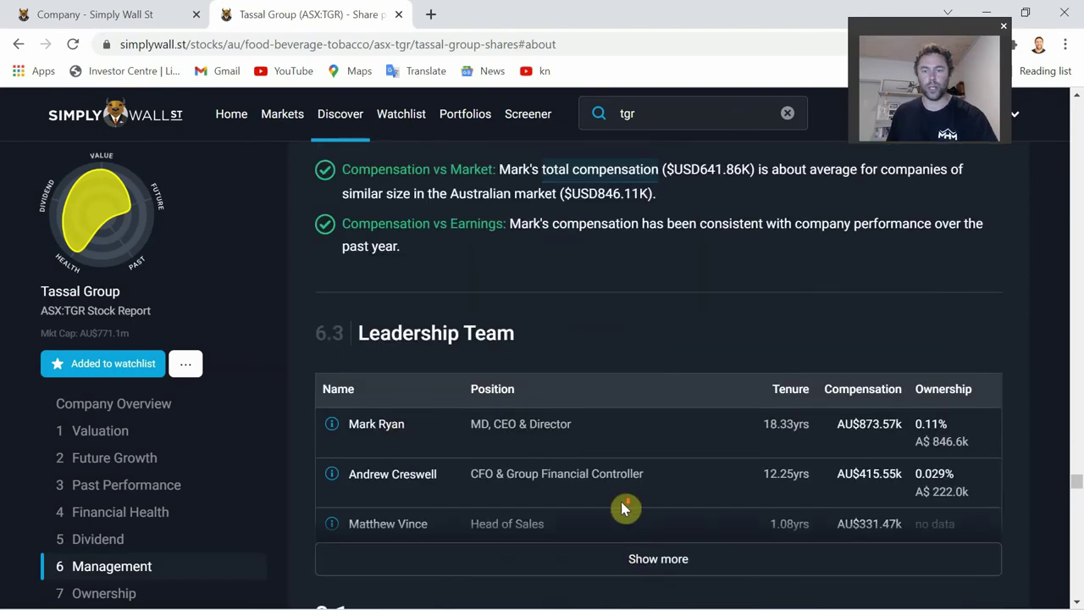
{"action": "scroll", "coordinate": [622, 506], "scroll_direction": "down", "scroll_amount": 1}
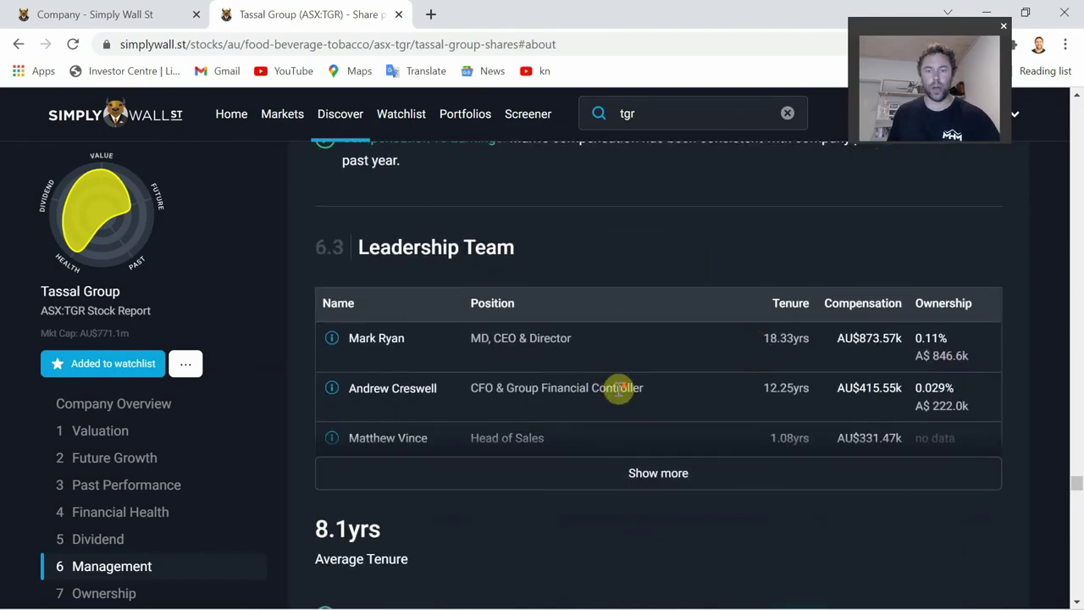
{"action": "scroll", "coordinate": [617, 389], "scroll_direction": "down", "scroll_amount": 3}
{"action": "scroll", "coordinate": [621, 396], "scroll_direction": "up", "scroll_amount": 2}
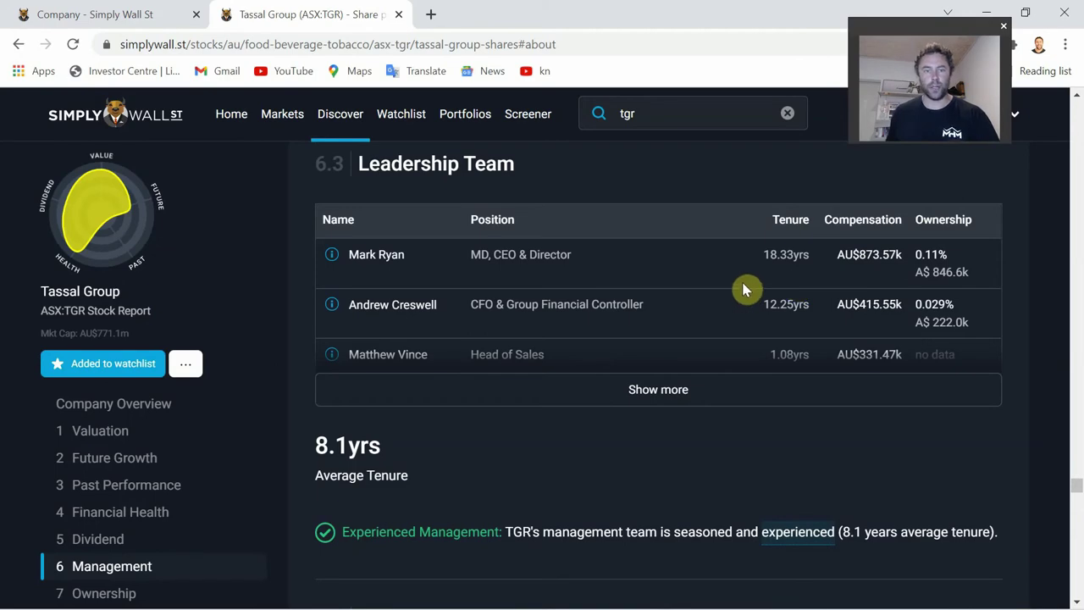
Step: Continue down to the Insider Trading Volume chart: 9,019,521 shares sold versus 5,259,973 bought
{"action": "scroll", "coordinate": [746, 288], "scroll_direction": "down", "scroll_amount": 5}
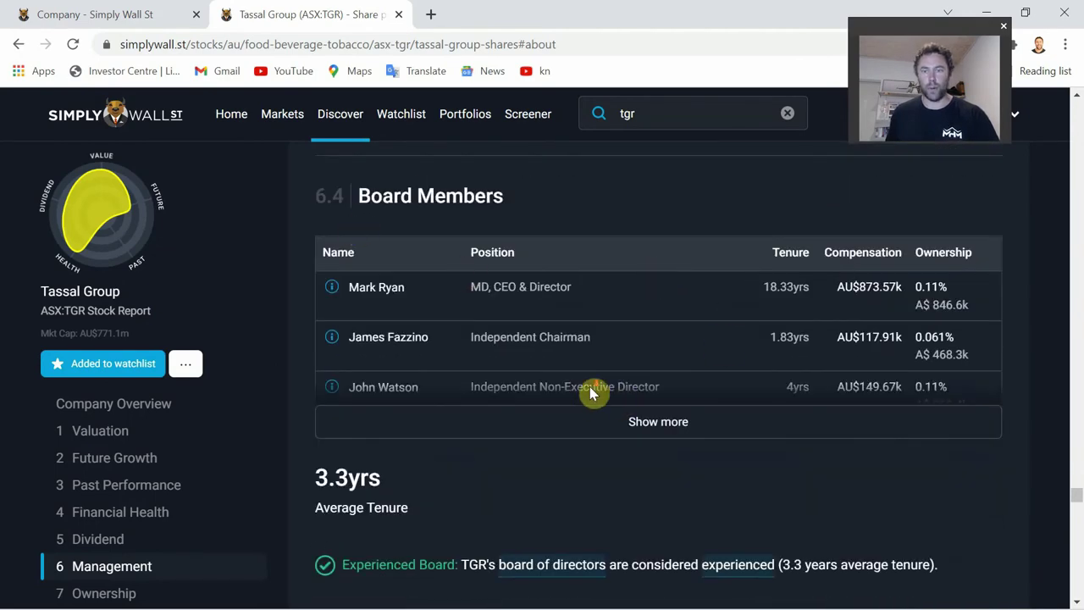
{"action": "scroll", "coordinate": [590, 386], "scroll_direction": "down", "scroll_amount": 2}
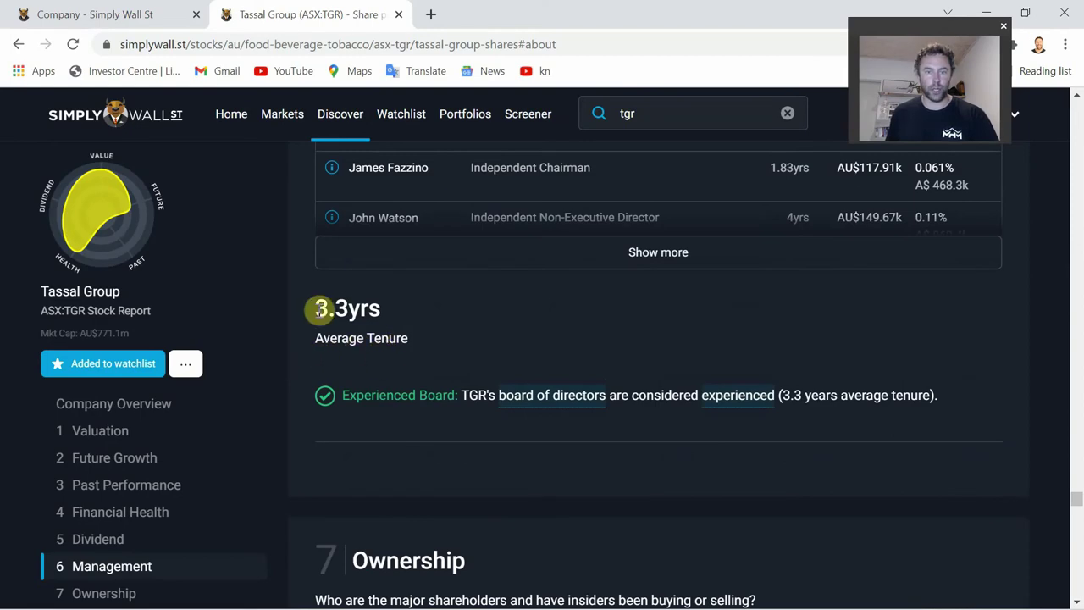
{"action": "scroll", "coordinate": [460, 324], "scroll_direction": "up", "scroll_amount": 2}
{"action": "scroll", "coordinate": [458, 319], "scroll_direction": "up", "scroll_amount": 2}
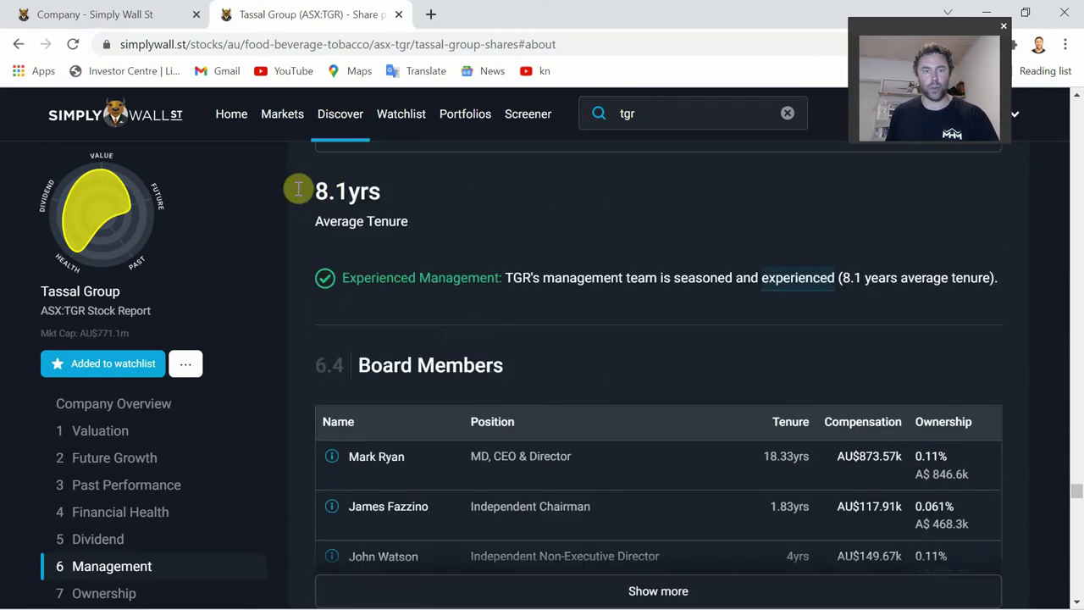
{"action": "scroll", "coordinate": [364, 200], "scroll_direction": "up", "scroll_amount": 3}
{"action": "scroll", "coordinate": [382, 398], "scroll_direction": "down", "scroll_amount": 1}
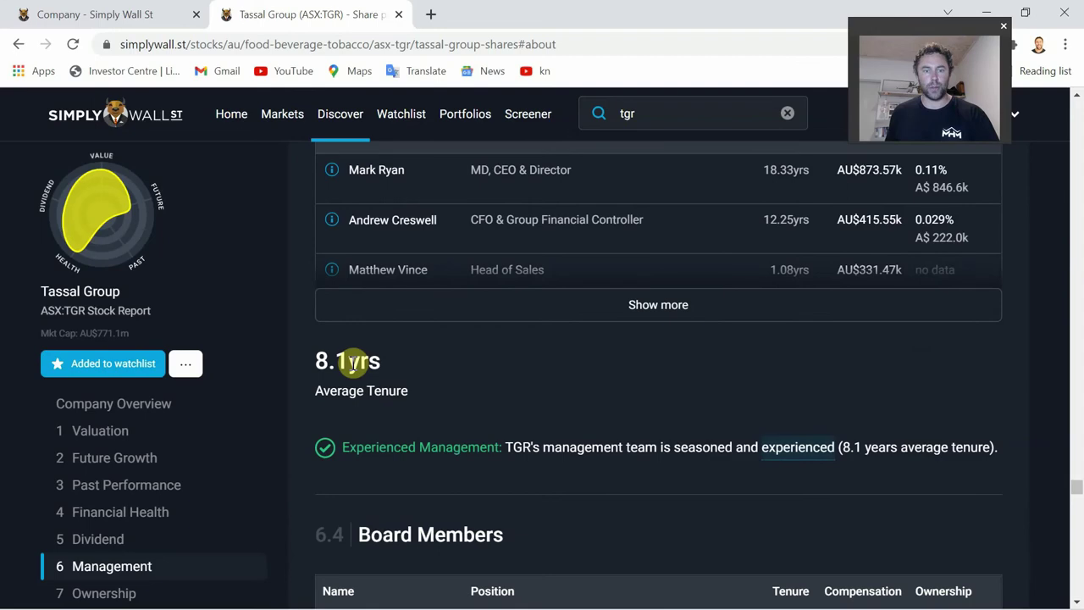
{"action": "scroll", "coordinate": [386, 351], "scroll_direction": "down", "scroll_amount": 2}
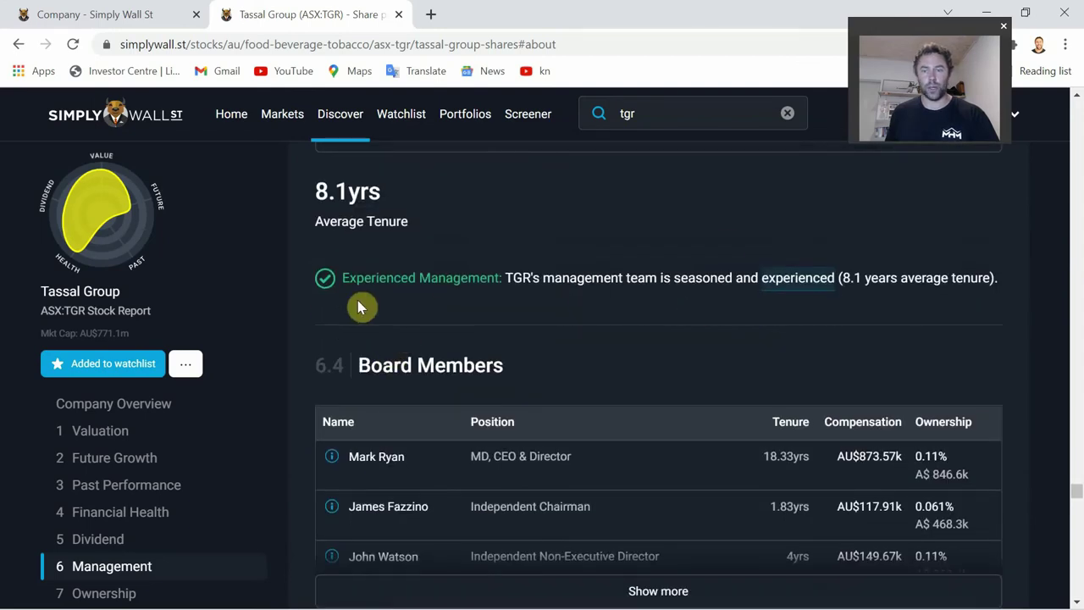
{"action": "scroll", "coordinate": [391, 407], "scroll_direction": "down", "scroll_amount": 7}
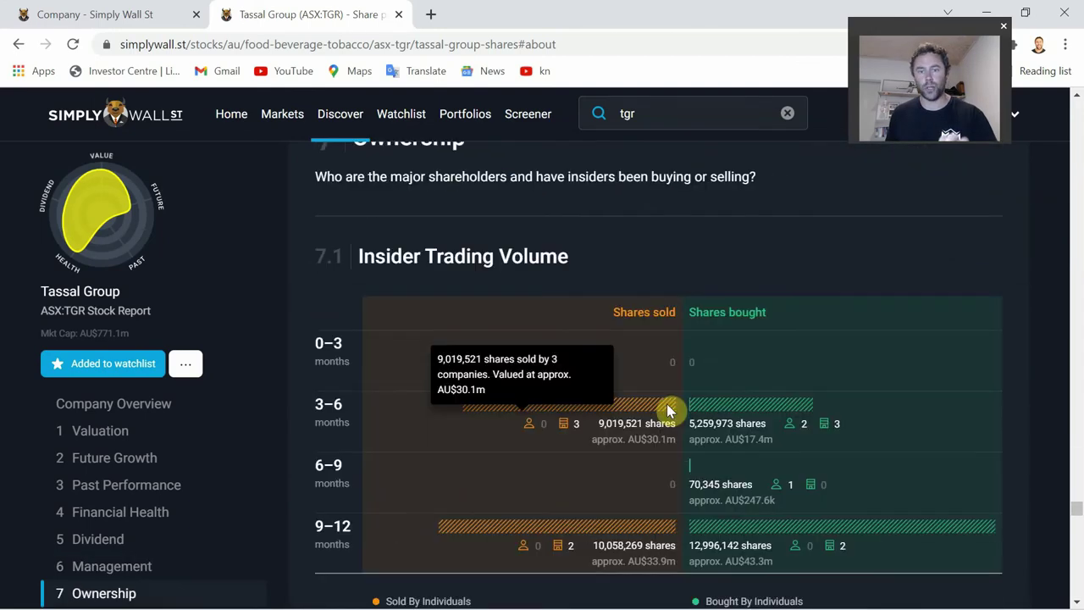
Step: Read the insider trading bar tooltips, then reach the transactions table led by a 20,000-share buy
{"action": "scroll", "coordinate": [780, 386], "scroll_direction": "down", "scroll_amount": 2}
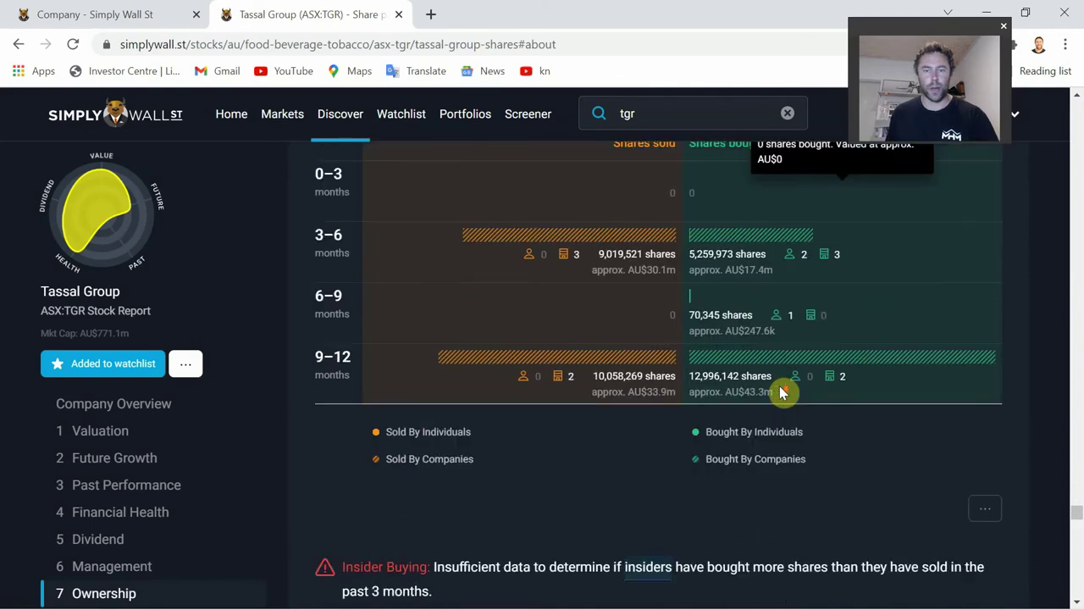
{"action": "scroll", "coordinate": [780, 392], "scroll_direction": "up", "scroll_amount": 1}
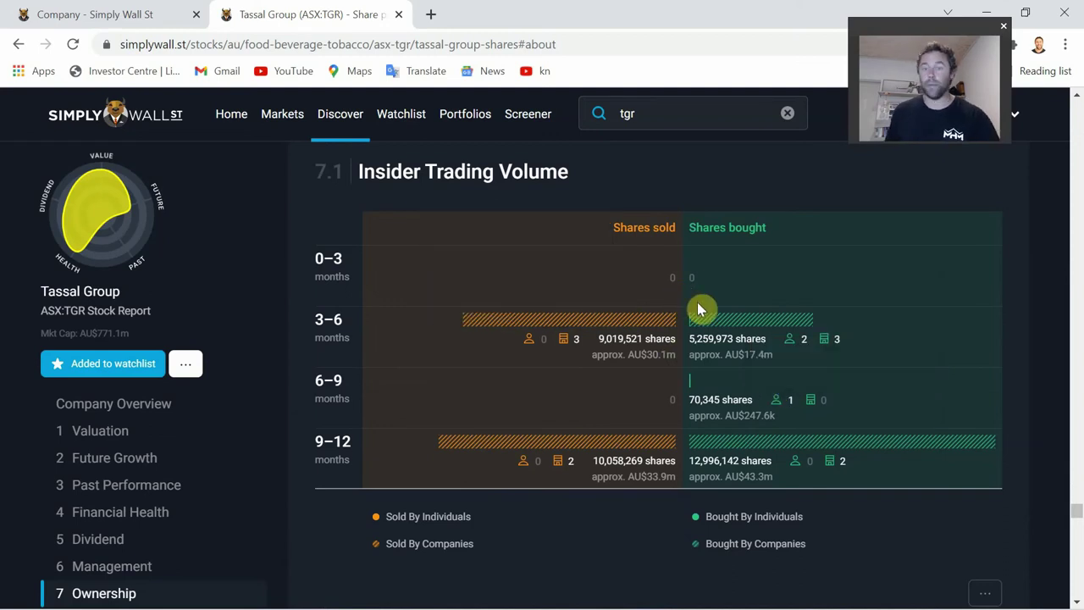
{"action": "mouse_move", "coordinate": [712, 316]}
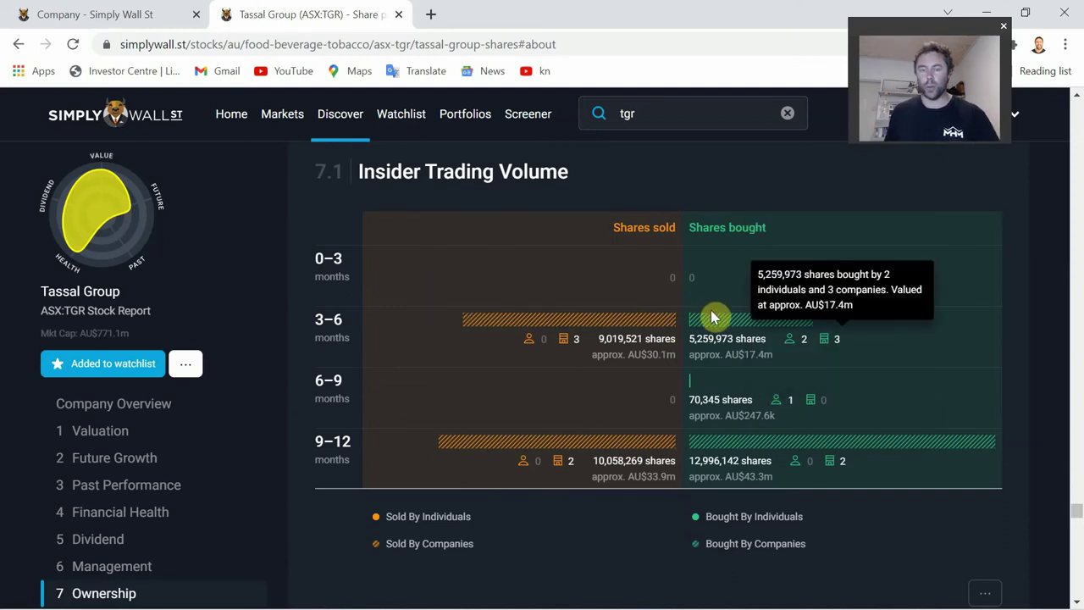
{"action": "mouse_move", "coordinate": [712, 385]}
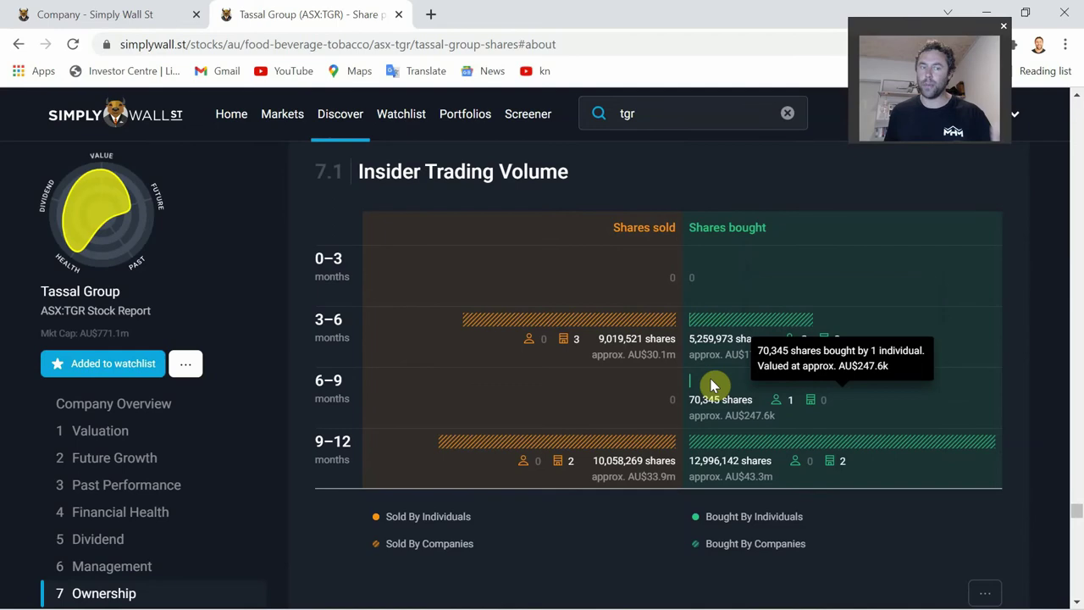
{"action": "mouse_move", "coordinate": [632, 349]}
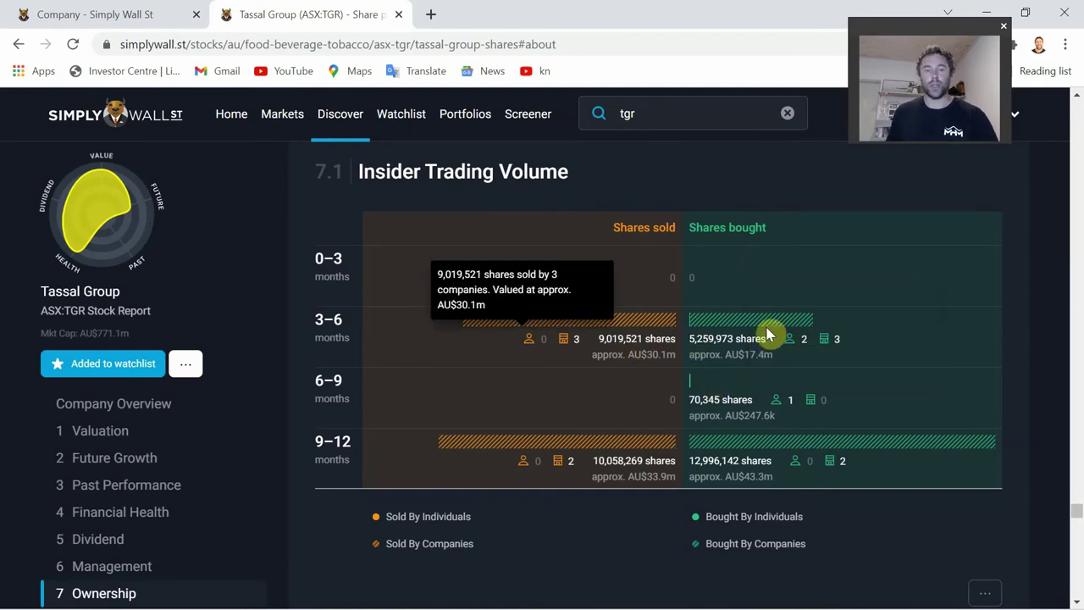
{"action": "scroll", "coordinate": [773, 351], "scroll_direction": "down", "scroll_amount": 2}
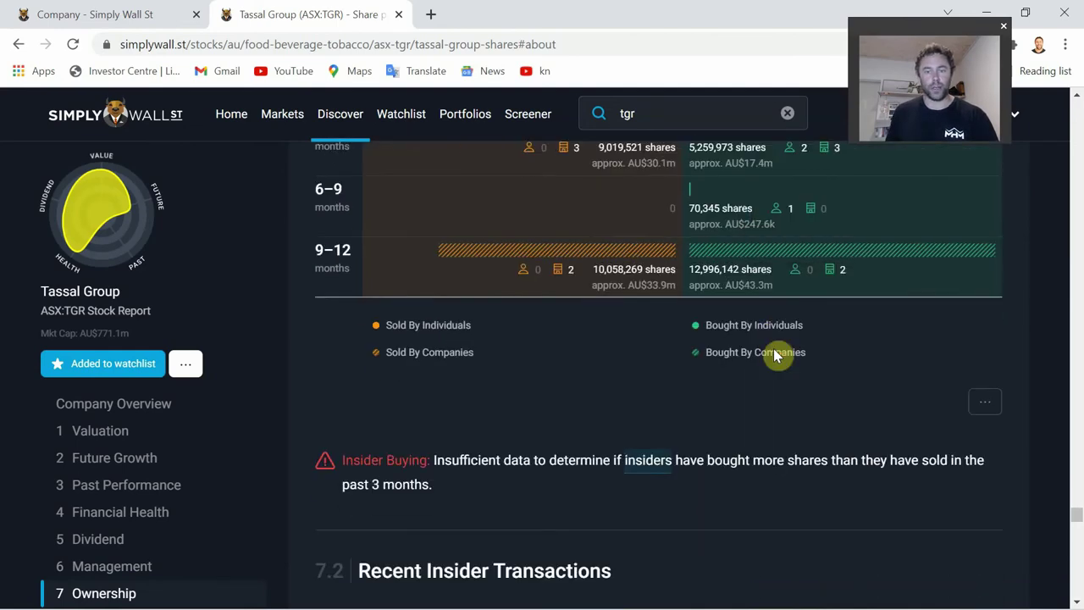
{"action": "scroll", "coordinate": [773, 354], "scroll_direction": "down", "scroll_amount": 2}
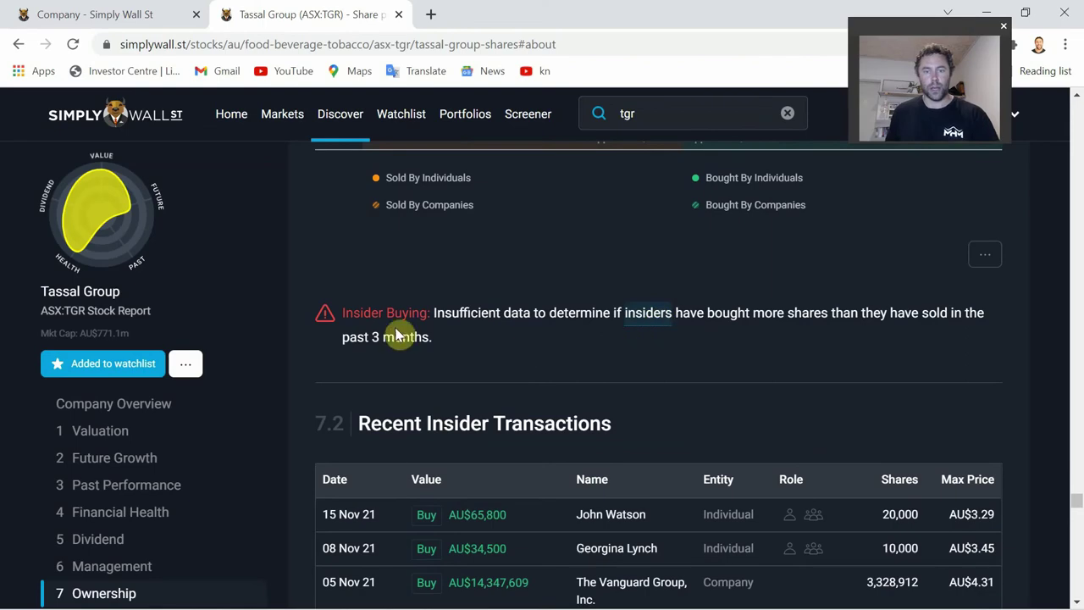
{"action": "scroll", "coordinate": [396, 334], "scroll_direction": "down", "scroll_amount": 2}
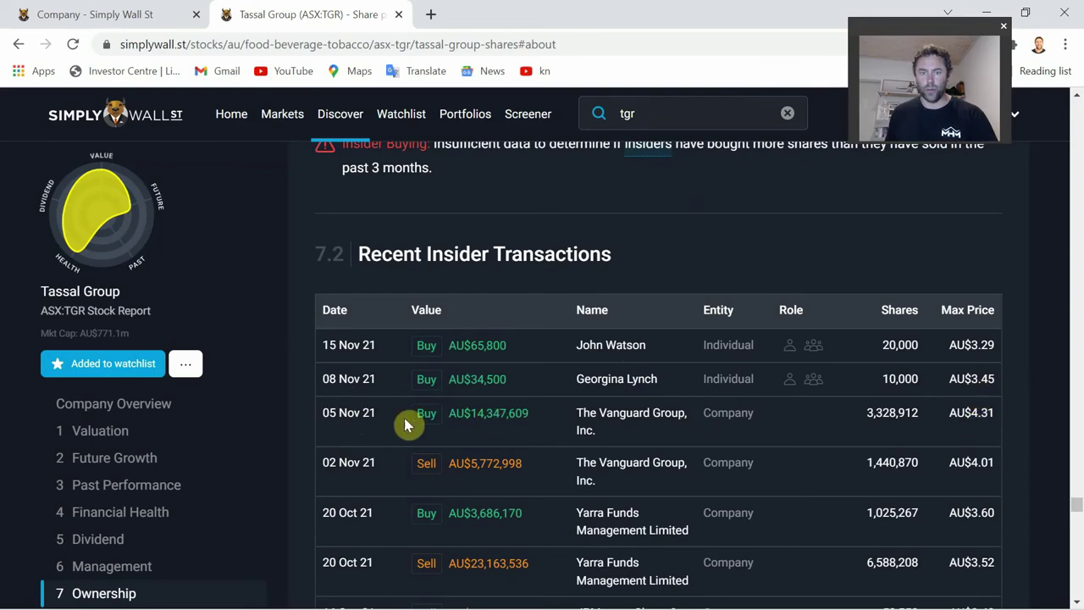
Step: Expand the 7.4 Top Shareholders table to list all top 25 Tassal shareholders
{"action": "scroll", "coordinate": [540, 435], "scroll_direction": "down", "scroll_amount": 8}
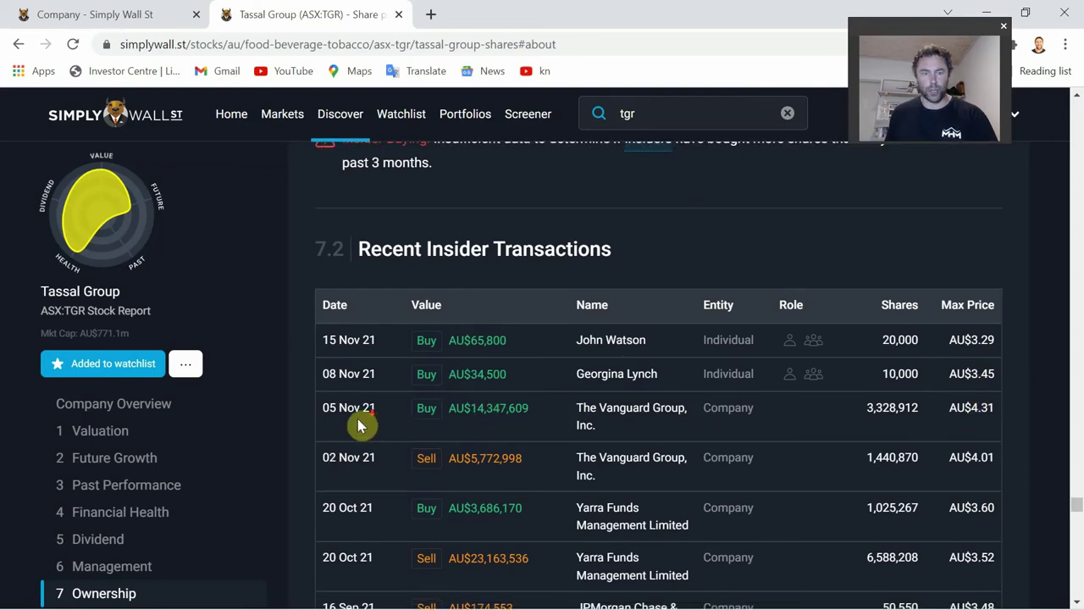
{"action": "scroll", "coordinate": [358, 419], "scroll_direction": "down", "scroll_amount": 5}
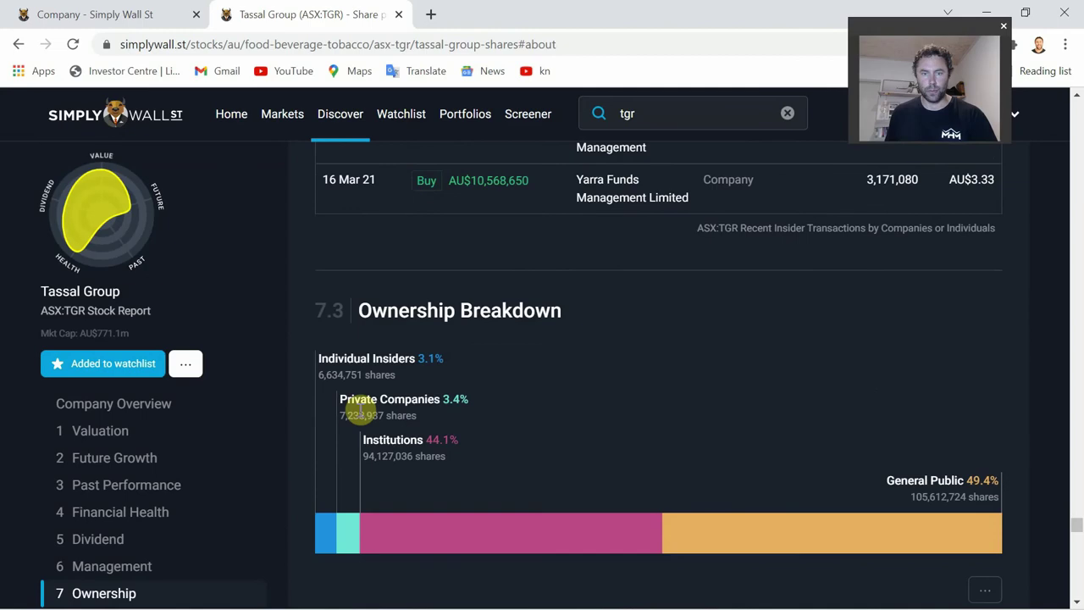
{"action": "scroll", "coordinate": [365, 412], "scroll_direction": "up", "scroll_amount": 3}
{"action": "scroll", "coordinate": [584, 525], "scroll_direction": "down", "scroll_amount": 2}
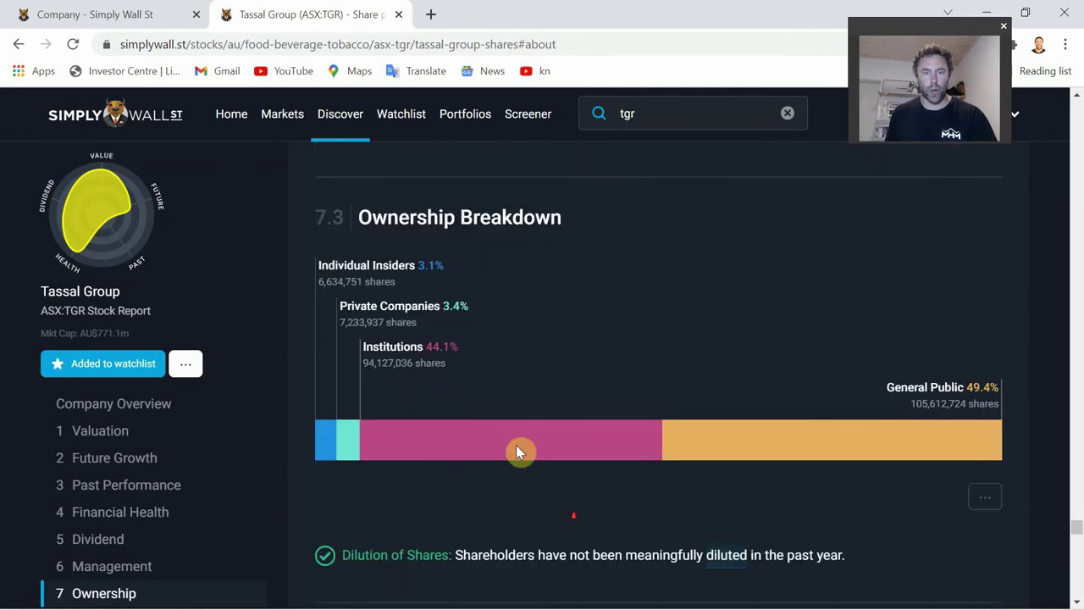
{"action": "scroll", "coordinate": [757, 421], "scroll_direction": "down", "scroll_amount": 2}
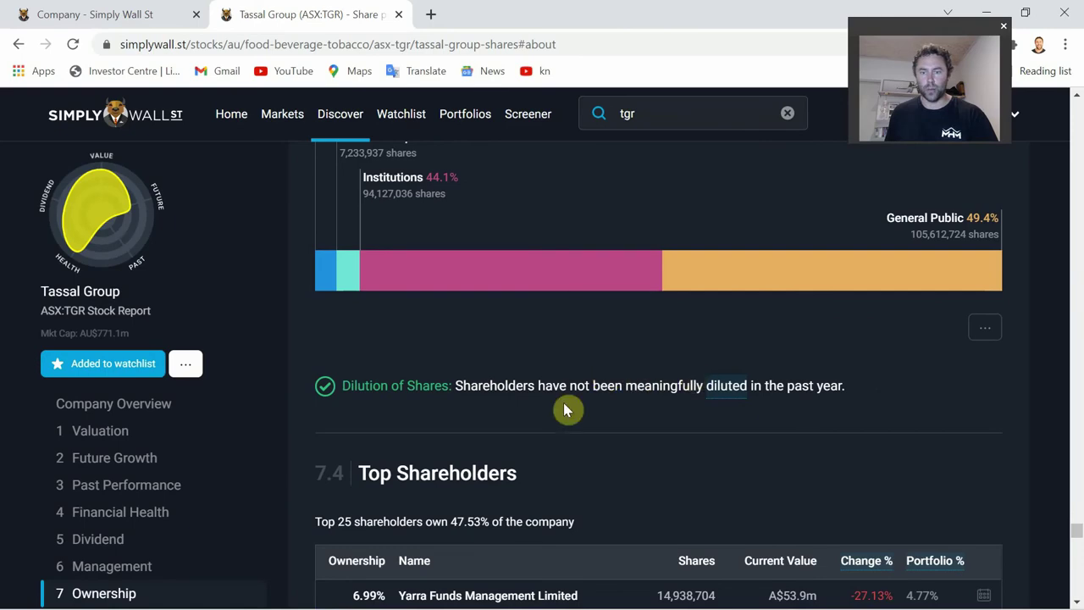
{"action": "scroll", "coordinate": [673, 404], "scroll_direction": "down", "scroll_amount": 3}
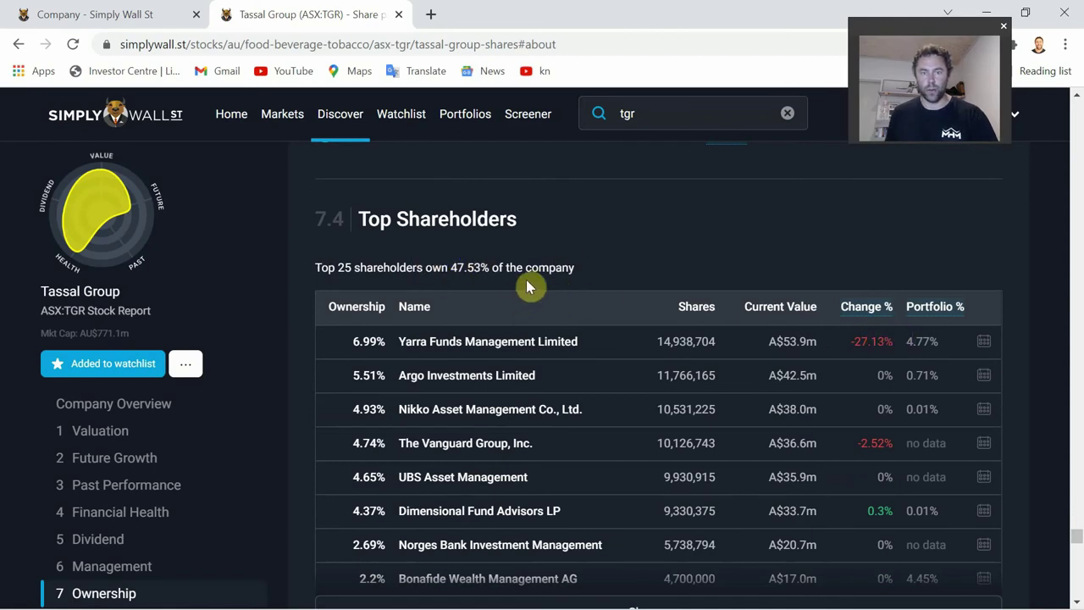
{"action": "scroll", "coordinate": [573, 290], "scroll_direction": "down", "scroll_amount": 1}
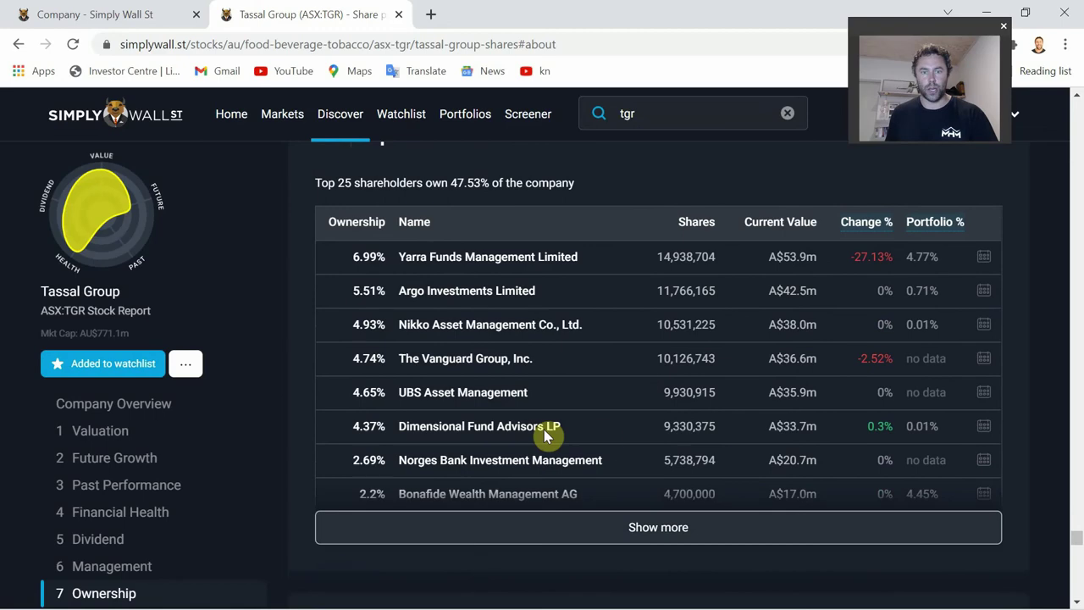
{"action": "left_click", "coordinate": [665, 530]}
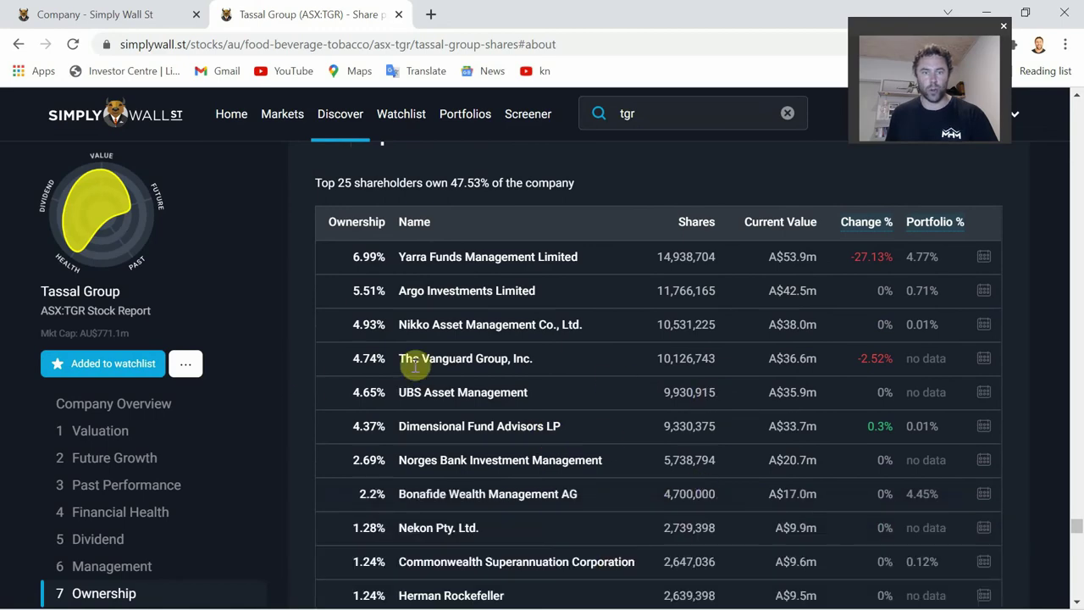
Step: Review the full list, where the top 25 hold 47.53% and Yarra Funds leads with 6.99%
{"action": "scroll", "coordinate": [416, 358], "scroll_direction": "down", "scroll_amount": 1}
{"action": "scroll", "coordinate": [437, 354], "scroll_direction": "up", "scroll_amount": 2}
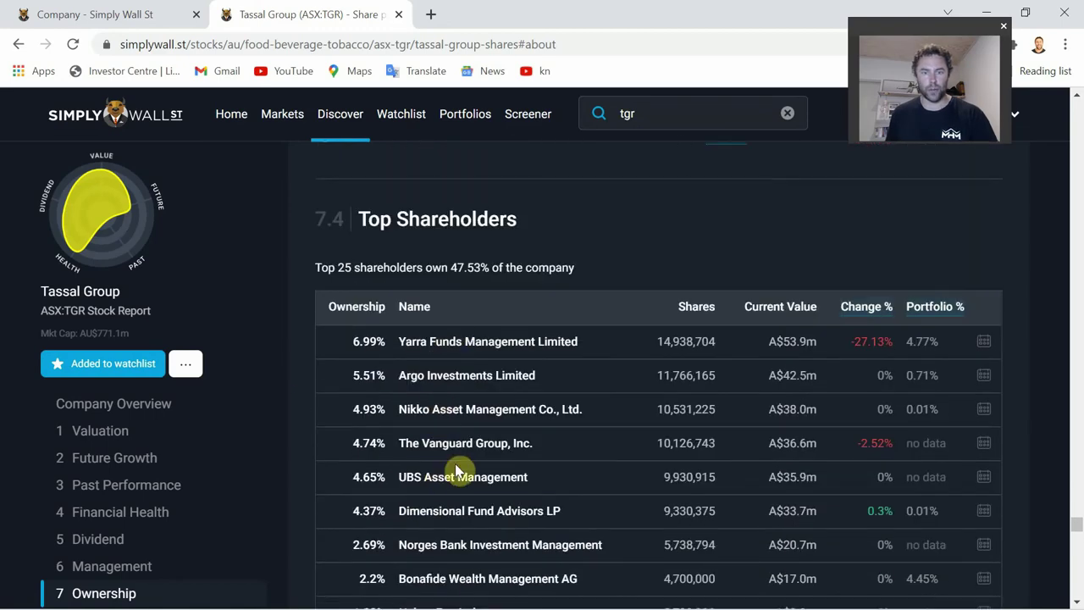
{"action": "scroll", "coordinate": [474, 479], "scroll_direction": "down", "scroll_amount": 1}
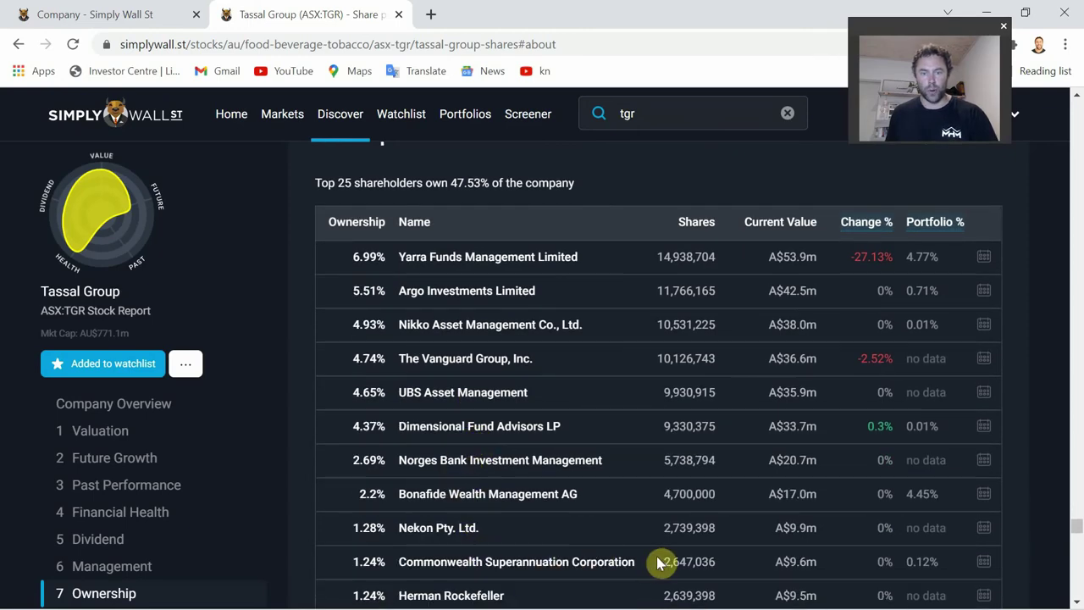
{"action": "scroll", "coordinate": [503, 457], "scroll_direction": "down", "scroll_amount": 1}
{"action": "scroll", "coordinate": [507, 439], "scroll_direction": "down", "scroll_amount": 1}
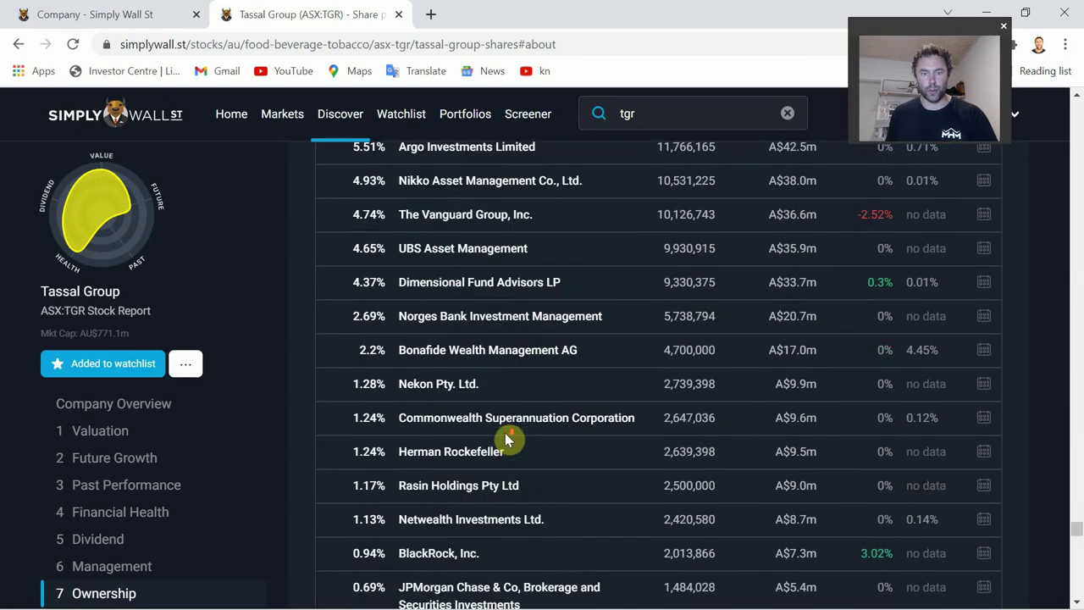
{"action": "scroll", "coordinate": [658, 409], "scroll_direction": "down", "scroll_amount": 3}
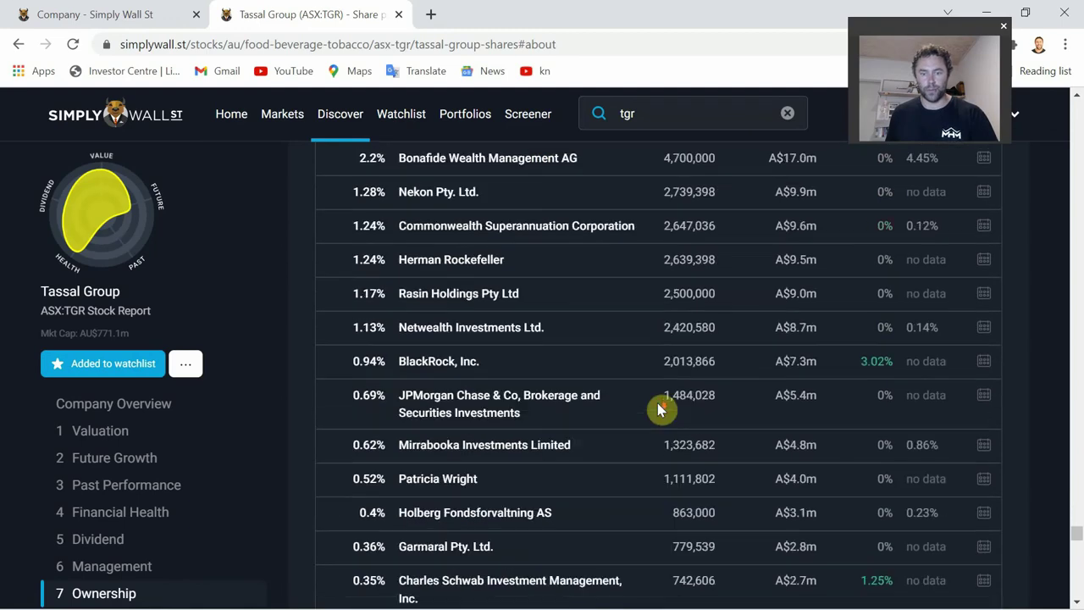
{"action": "scroll", "coordinate": [511, 355], "scroll_direction": "down", "scroll_amount": 8}
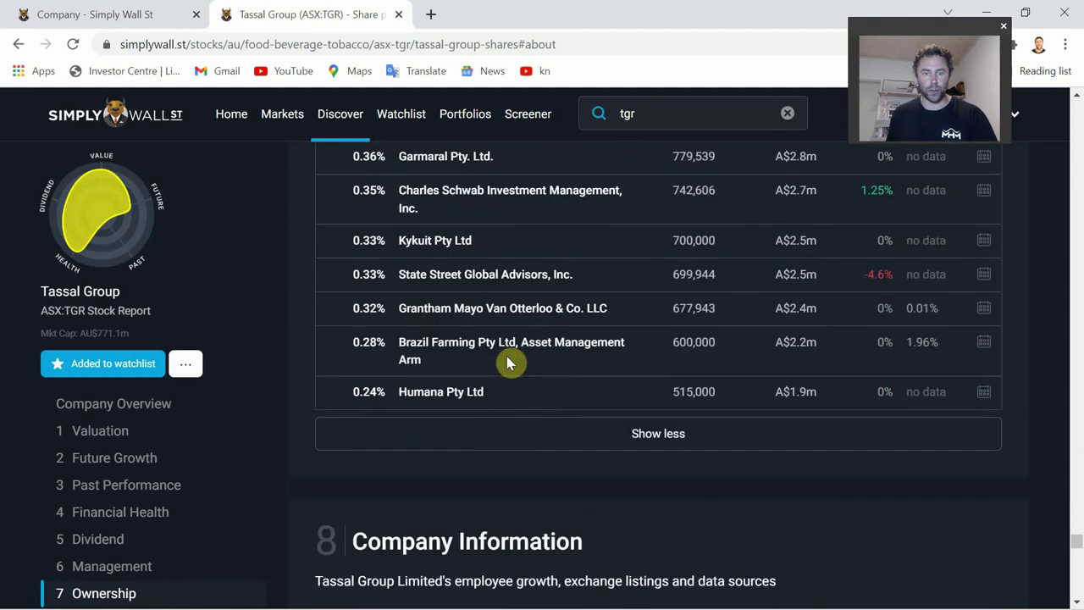
Step: Bring up section 8.1 Key Information: founded 1986, Packaged Foods and Meats, 213.61m shares outstanding
{"action": "scroll", "coordinate": [429, 387], "scroll_direction": "down", "scroll_amount": 2}
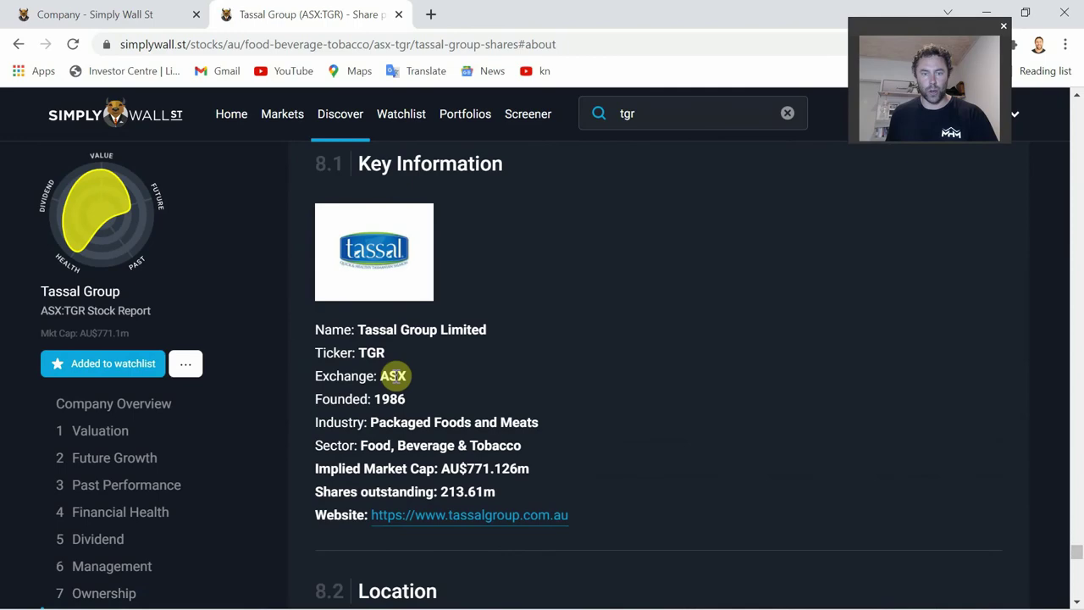
{"action": "scroll", "coordinate": [509, 322], "scroll_direction": "up", "scroll_amount": 2}
{"action": "scroll", "coordinate": [465, 342], "scroll_direction": "down", "scroll_amount": 2}
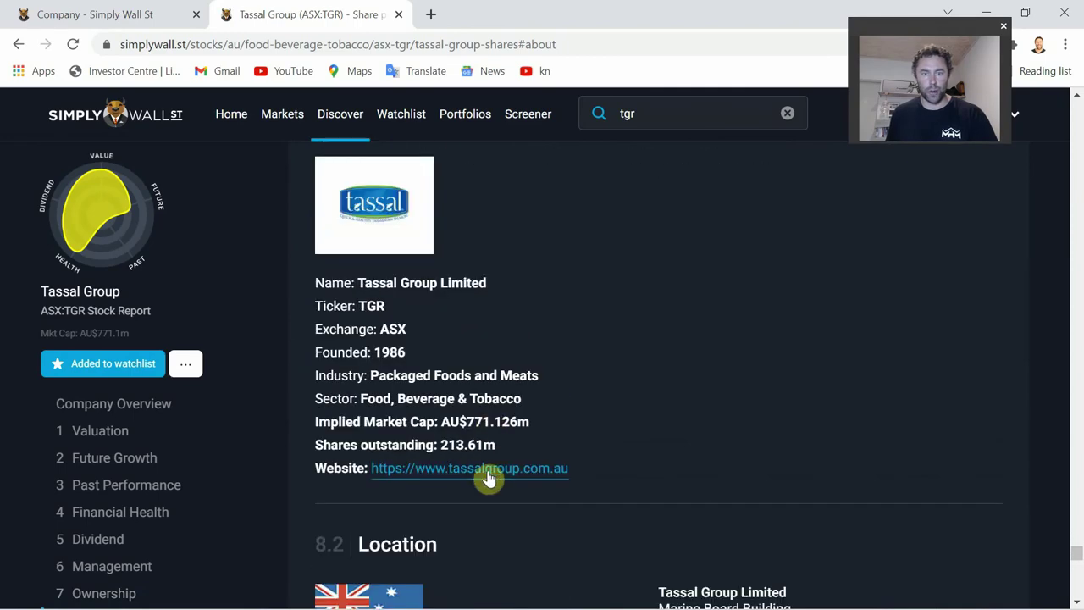